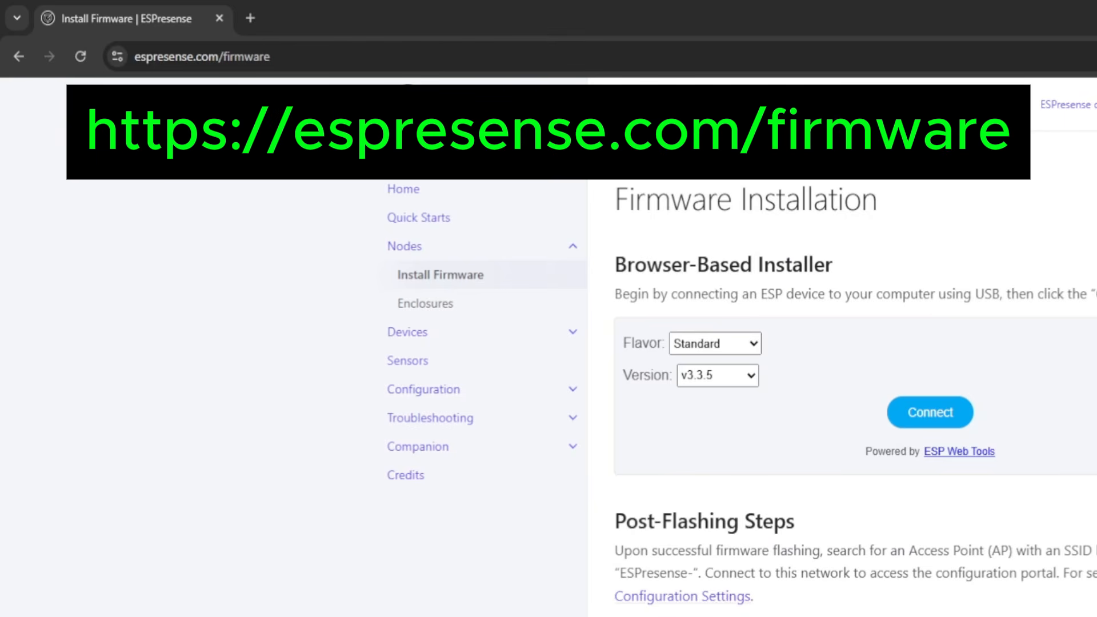
# Connect the browser-based installer to the CP2102 USB to UART Bridge Controller on COM4.
pyautogui.click(918, 420)
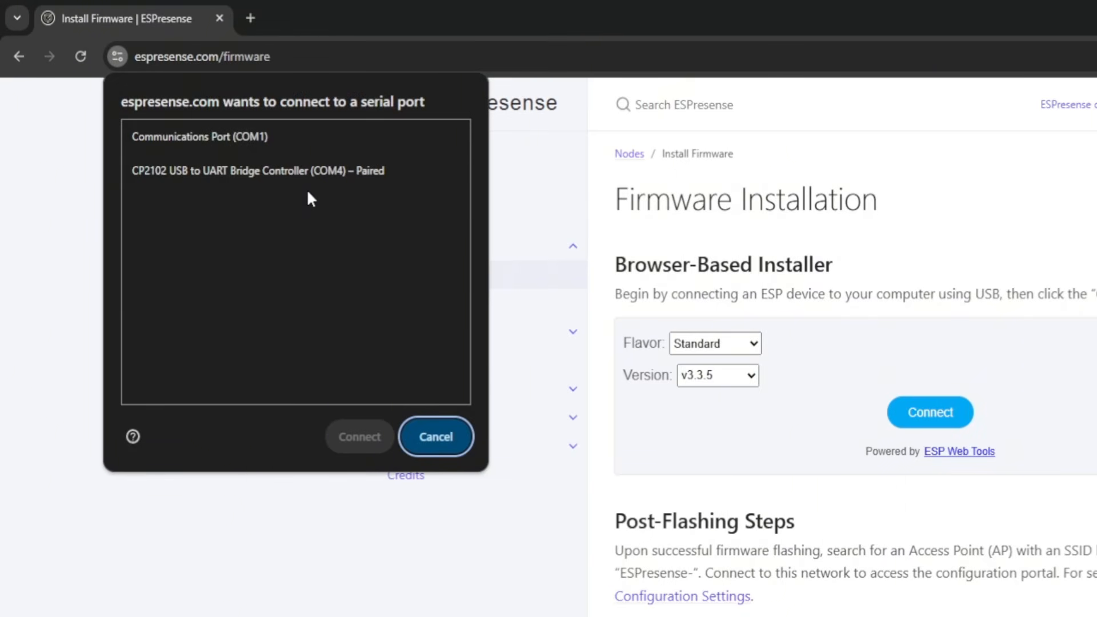
pyautogui.click(303, 180)
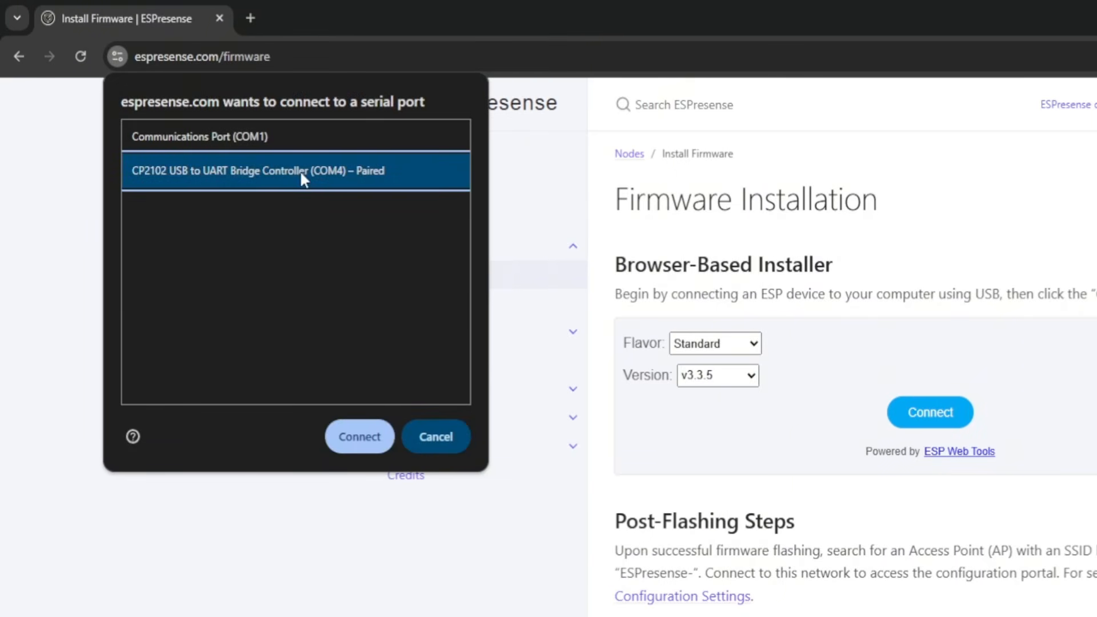
pyautogui.click(368, 444)
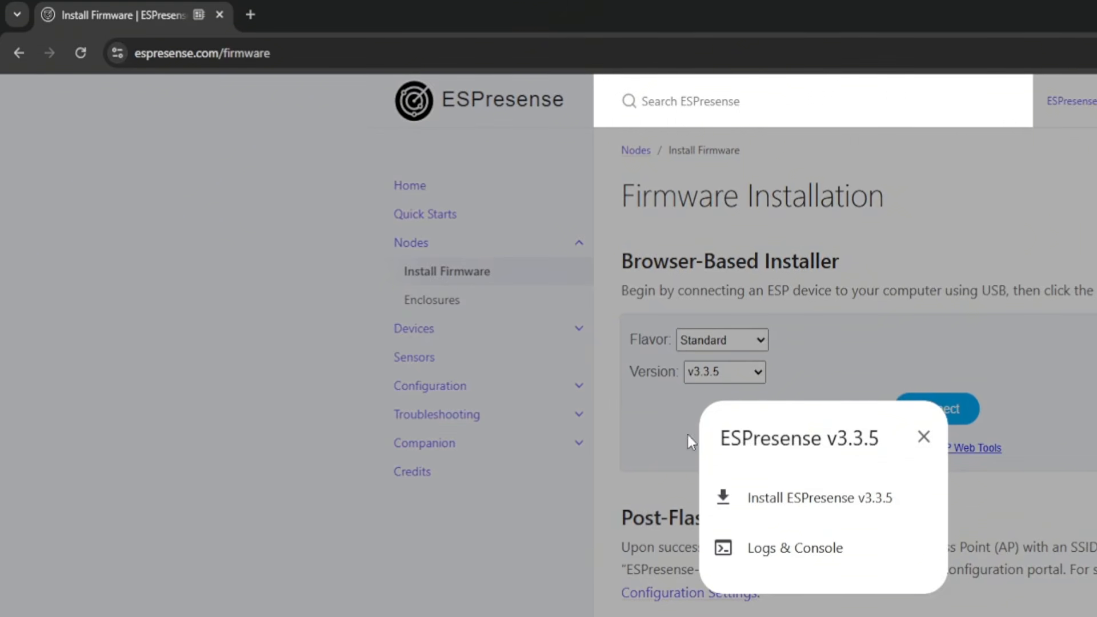
# Install ESPresense v3.3.5 on the connected board with the device erased first.
pyautogui.click(903, 505)
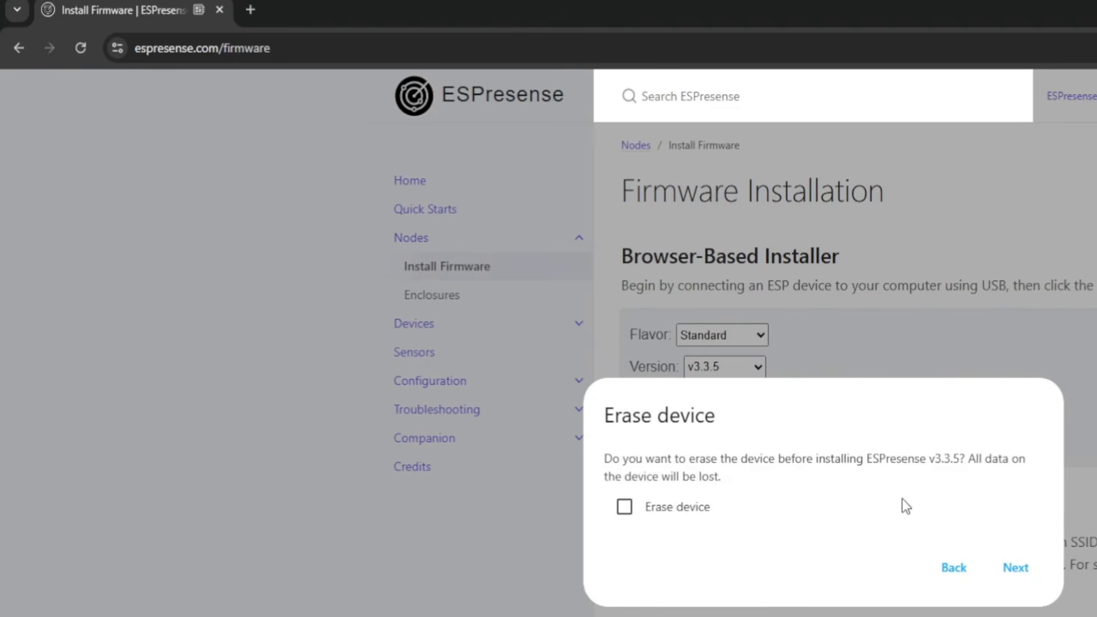
pyautogui.click(624, 506)
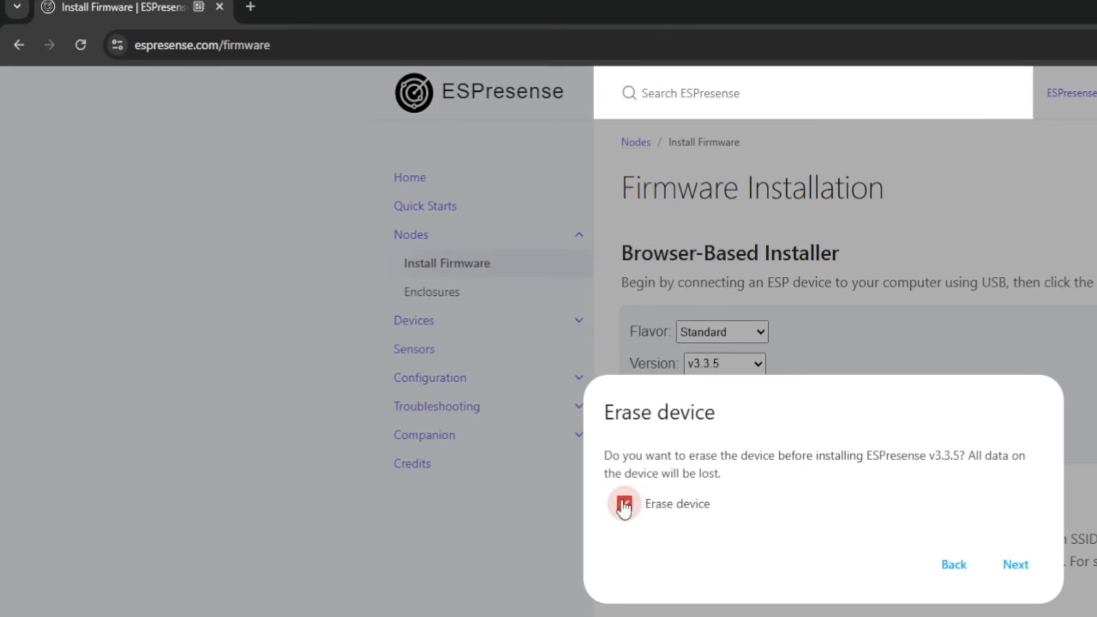
pyautogui.click(1005, 564)
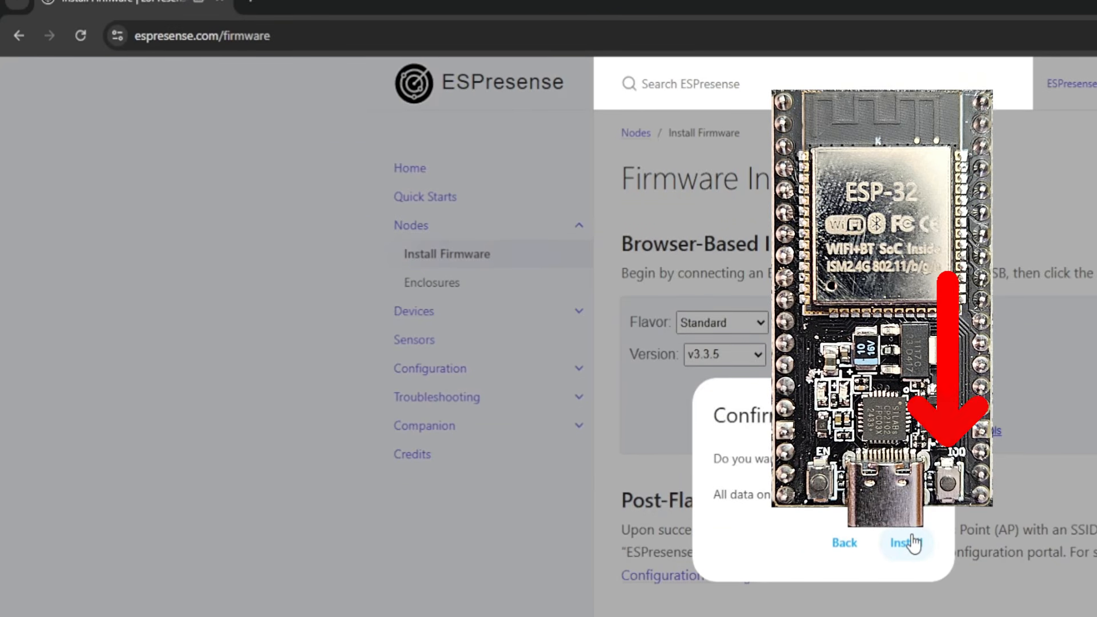
pyautogui.click(913, 541)
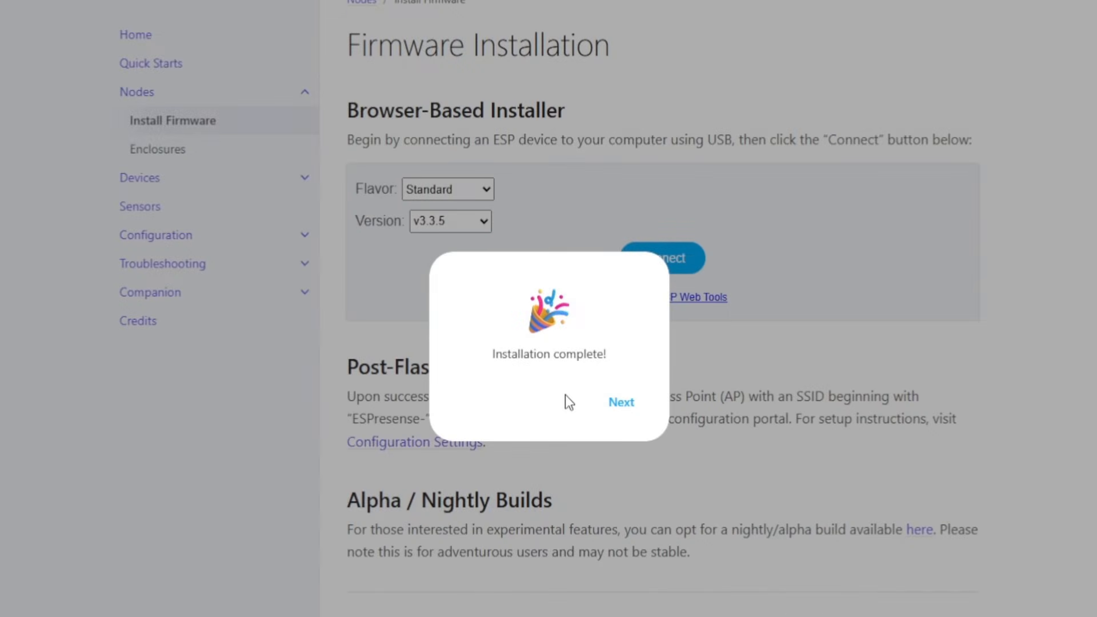
# Submit the Wi-Fi network name TNCAPE22063 and the Wi-Fi password for the board, and leave the Wi-Fi setup.
pyautogui.click(628, 407)
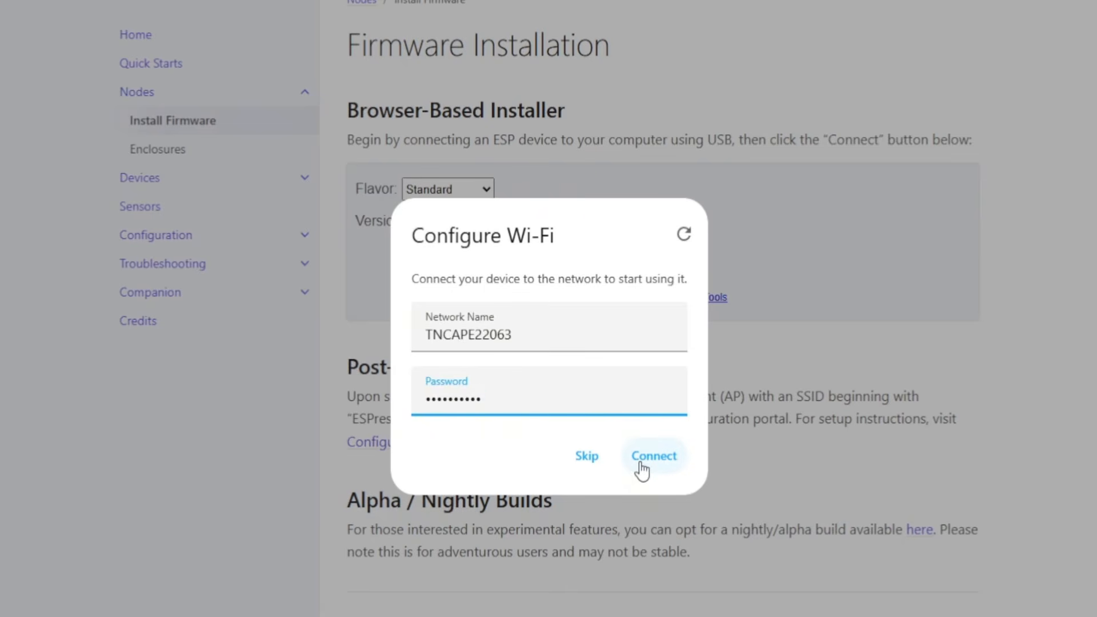
pyautogui.click(641, 465)
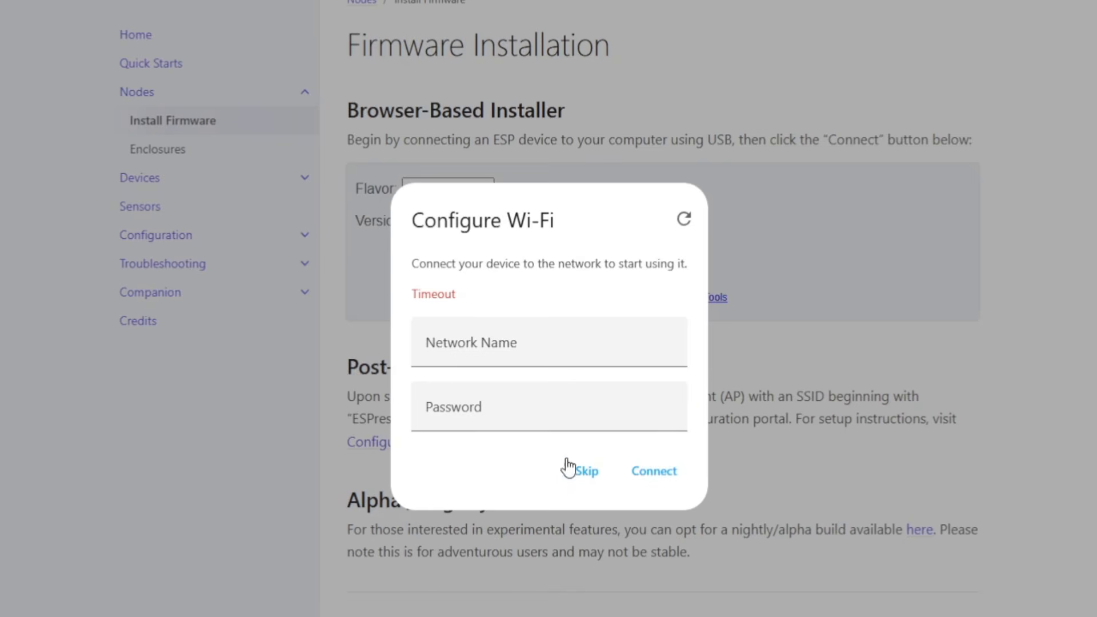
pyautogui.click(587, 473)
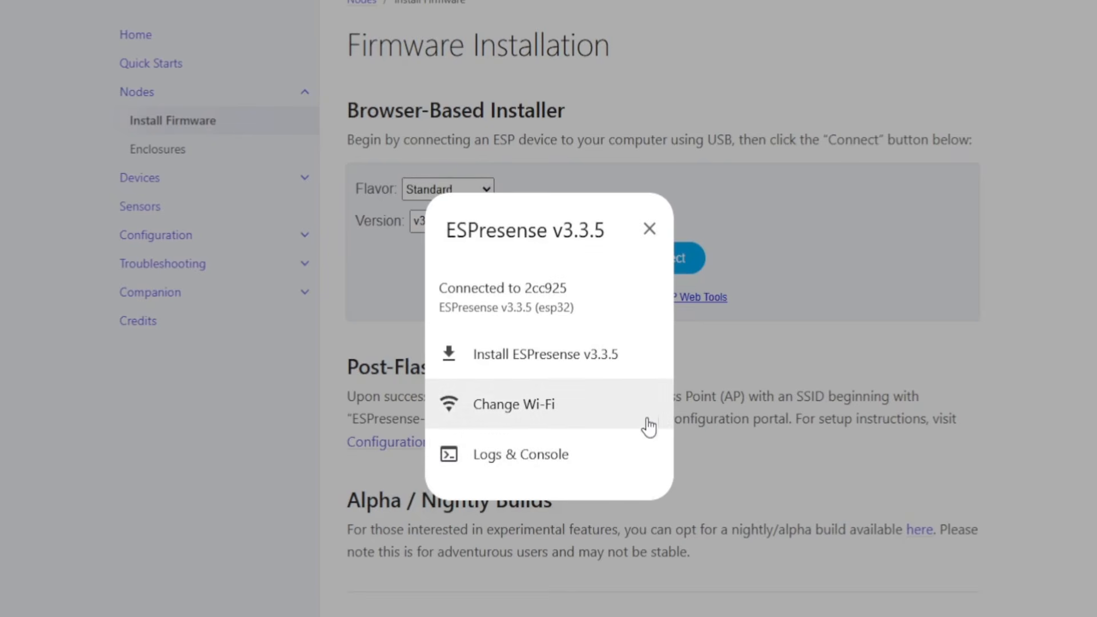
# Check the board's logs, view its configuration page through Visit Device, and close that page.
pyautogui.click(545, 472)
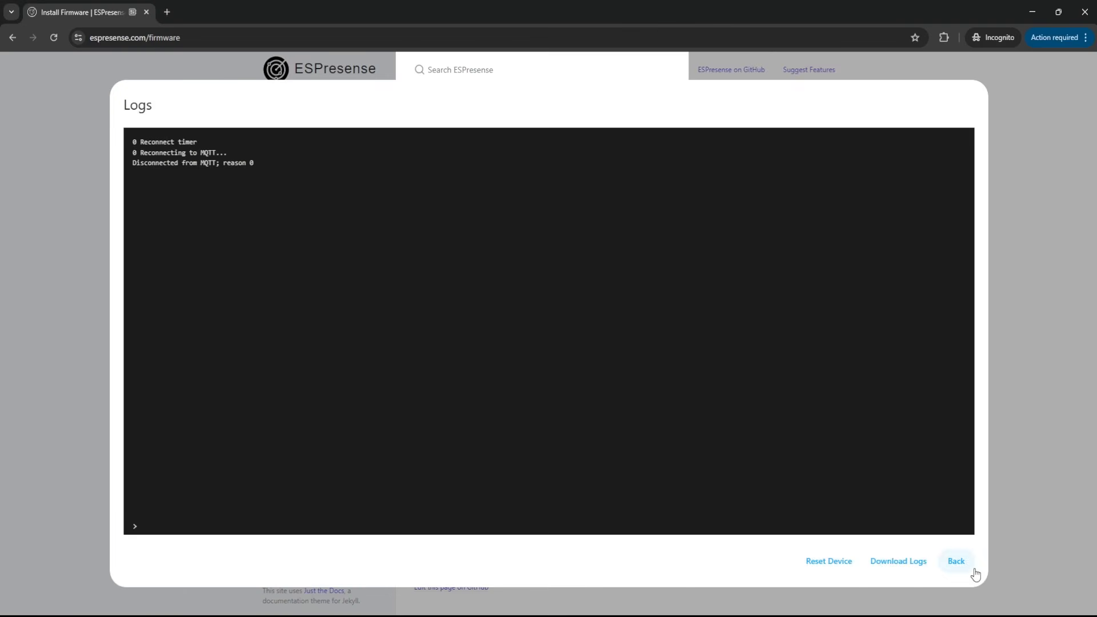
pyautogui.click(957, 561)
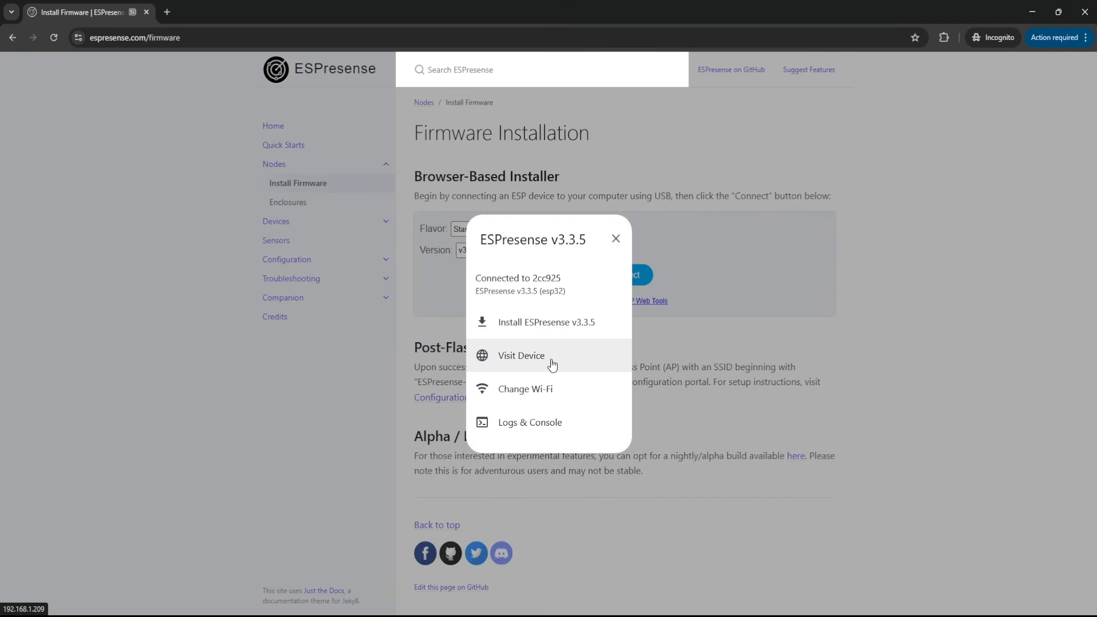
pyautogui.click(551, 360)
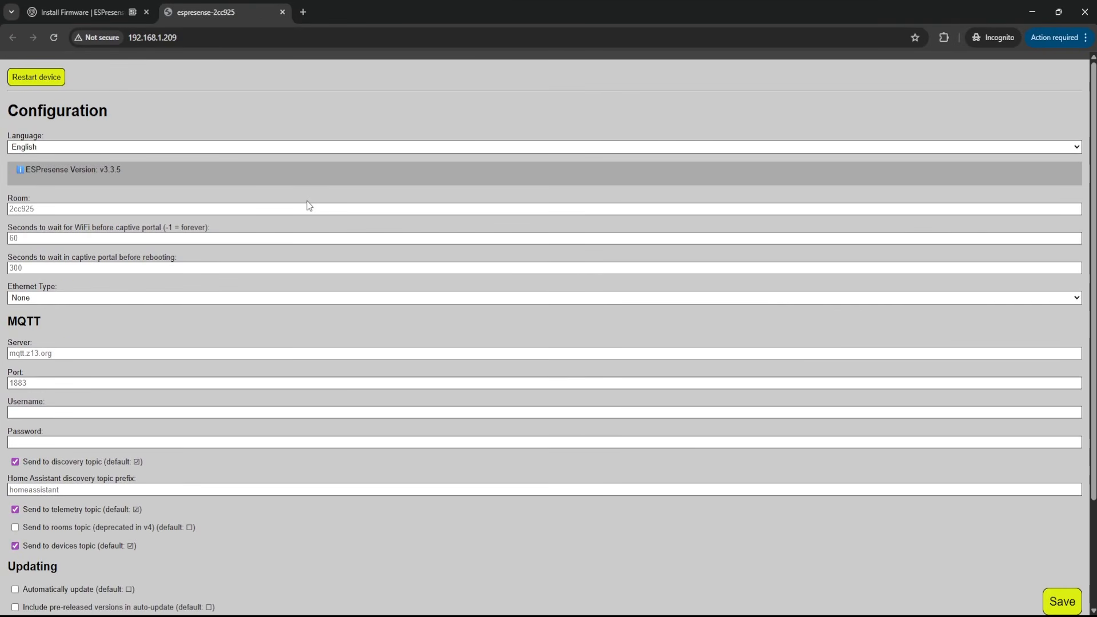
pyautogui.click(282, 12)
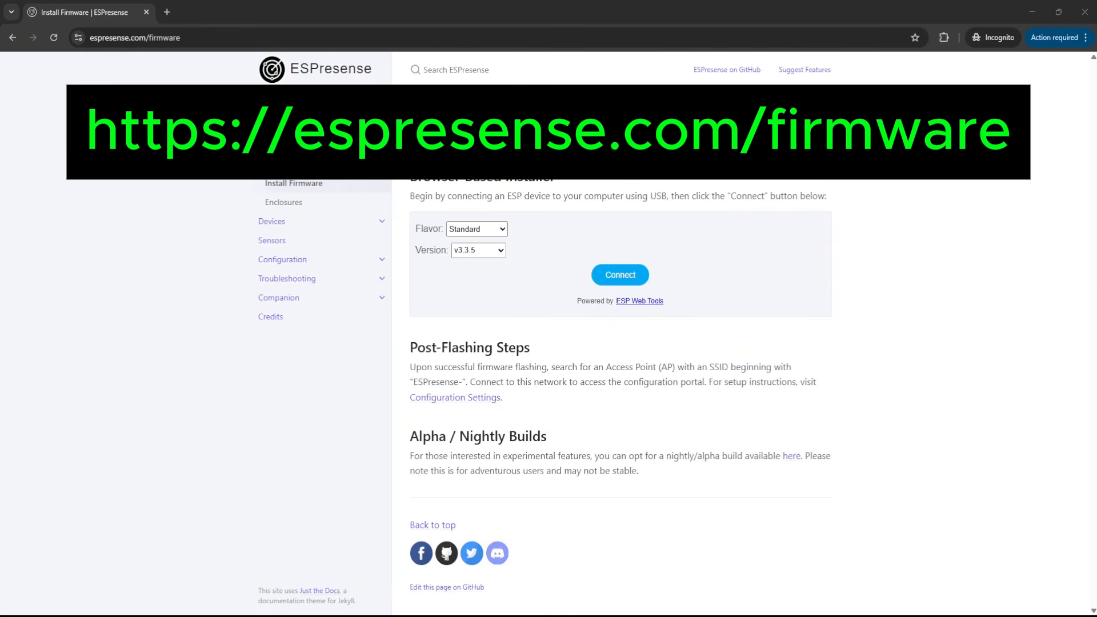
# Connect the browser-based installer to the second board, USB Serial (COM6).
pyautogui.click(610, 283)
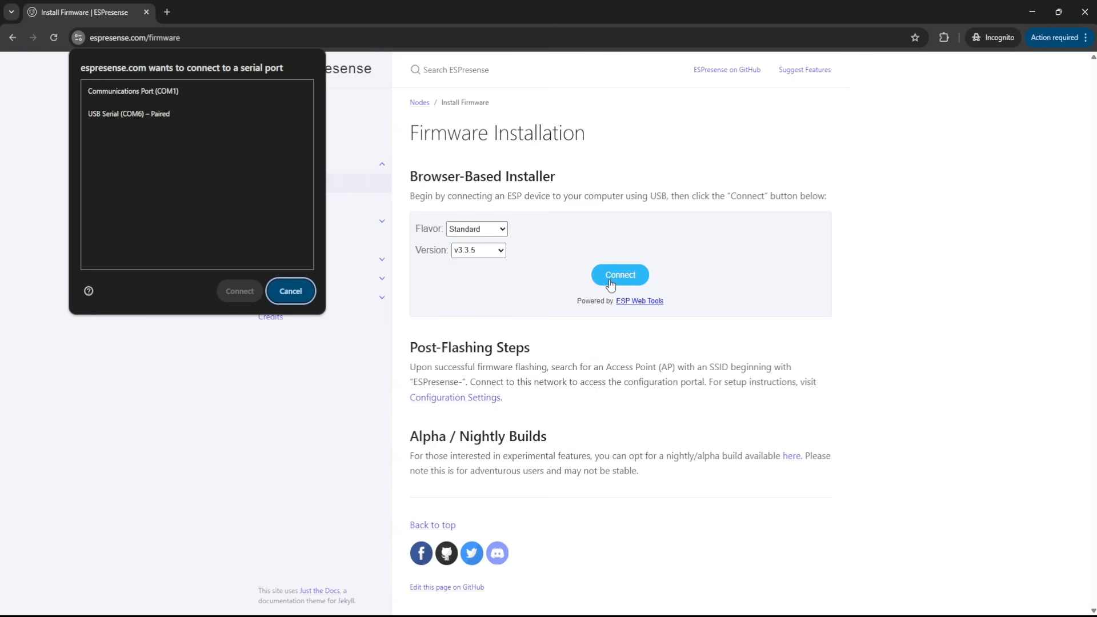
pyautogui.click(166, 112)
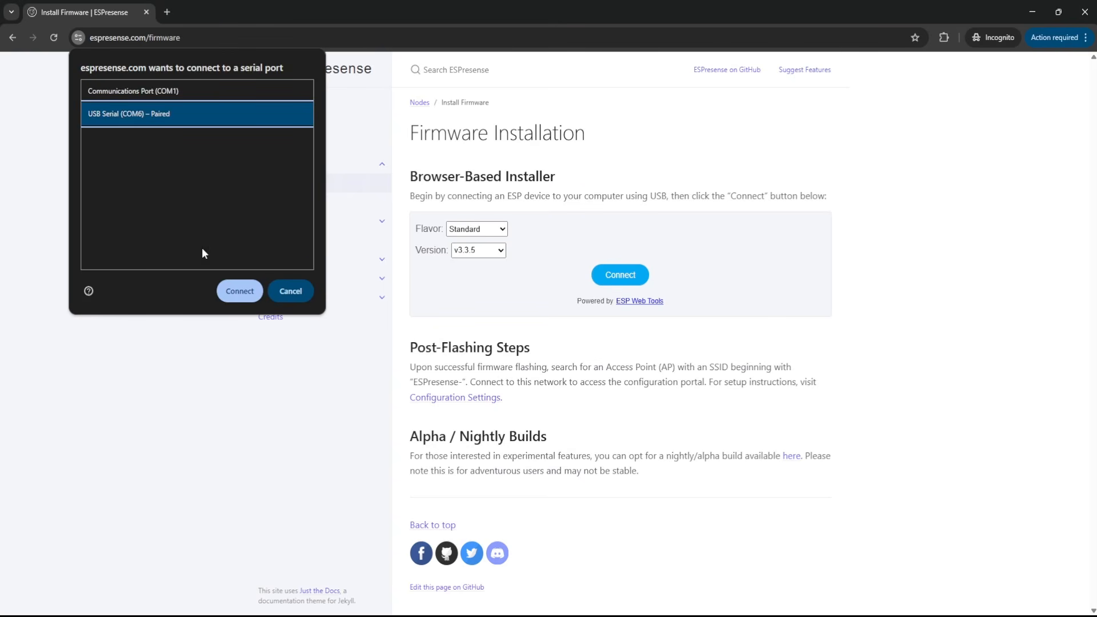
pyautogui.click(231, 296)
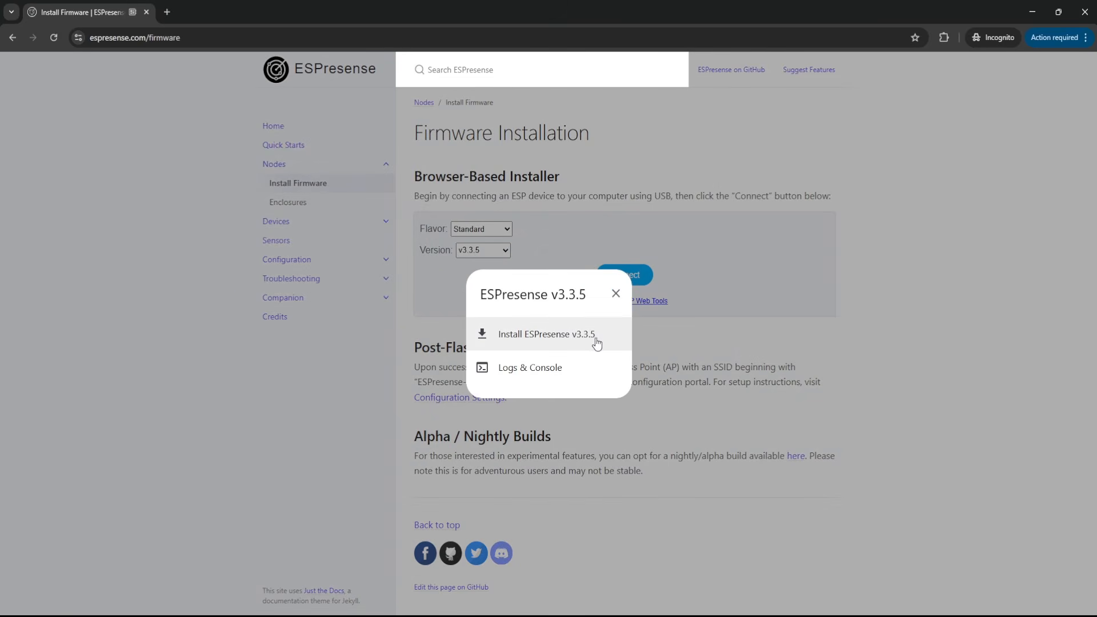
# Erase the COM6 board and install ESPresense v3.3.5 on it.
pyautogui.click(598, 339)
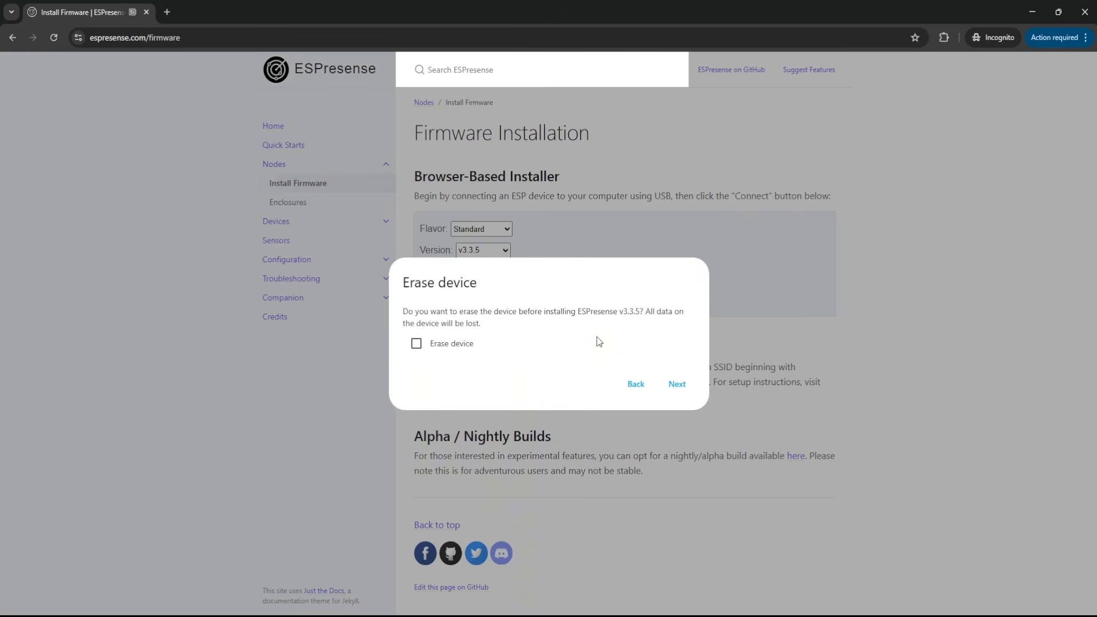
pyautogui.click(418, 345)
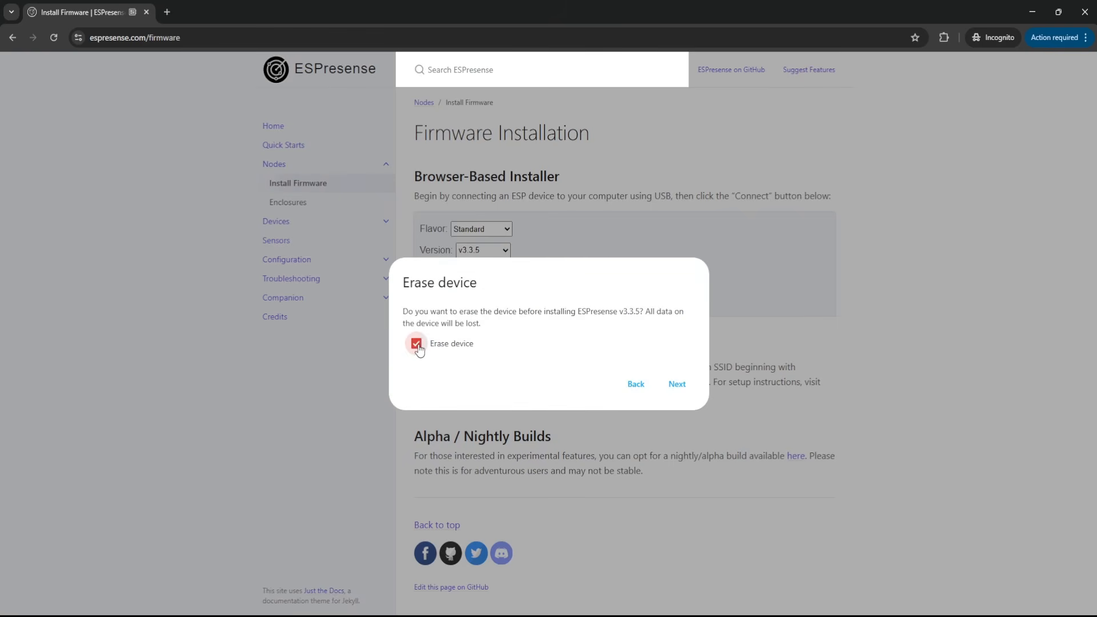
pyautogui.click(667, 390)
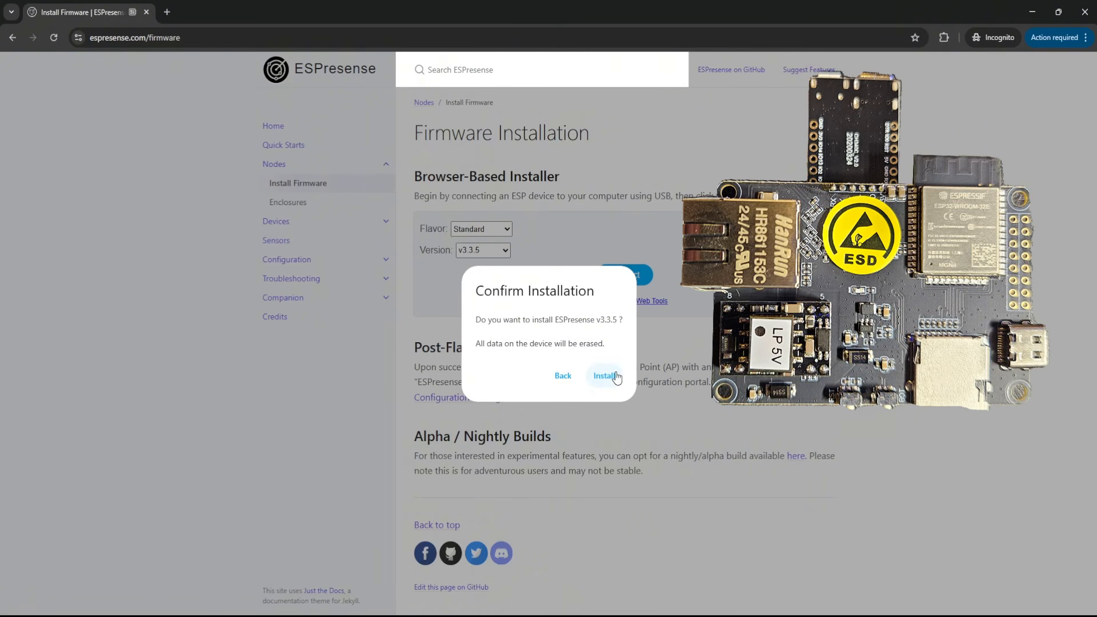
pyautogui.click(614, 372)
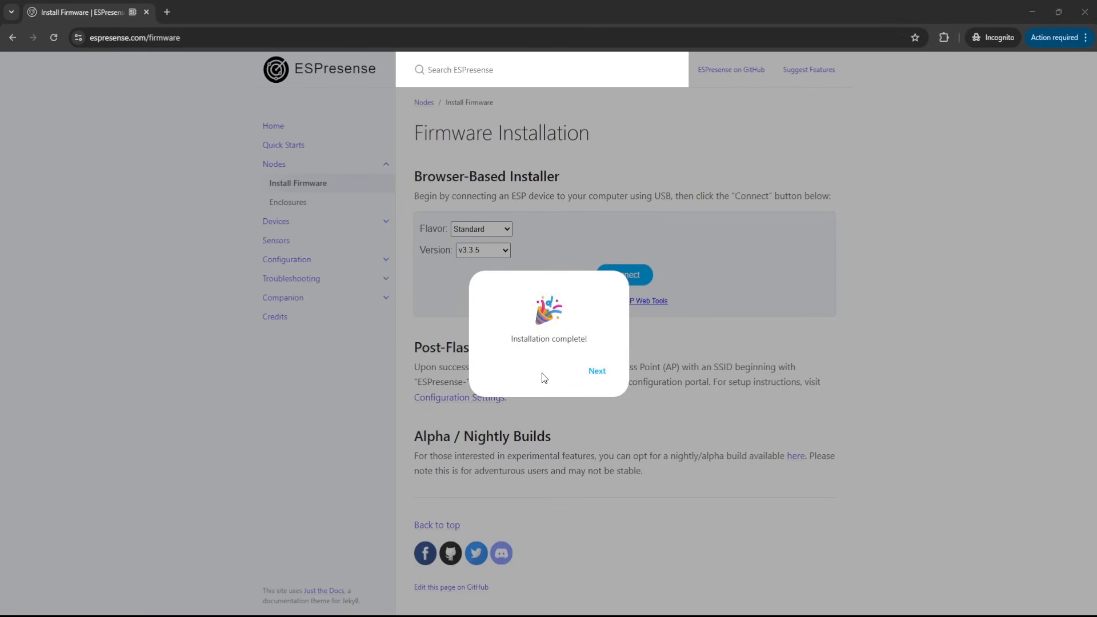
# Configure the second board's Wi-Fi with network name TNCAPE22063 and the Wi-Fi password, and skip the remaining Wi-Fi setup.
pyautogui.click(594, 373)
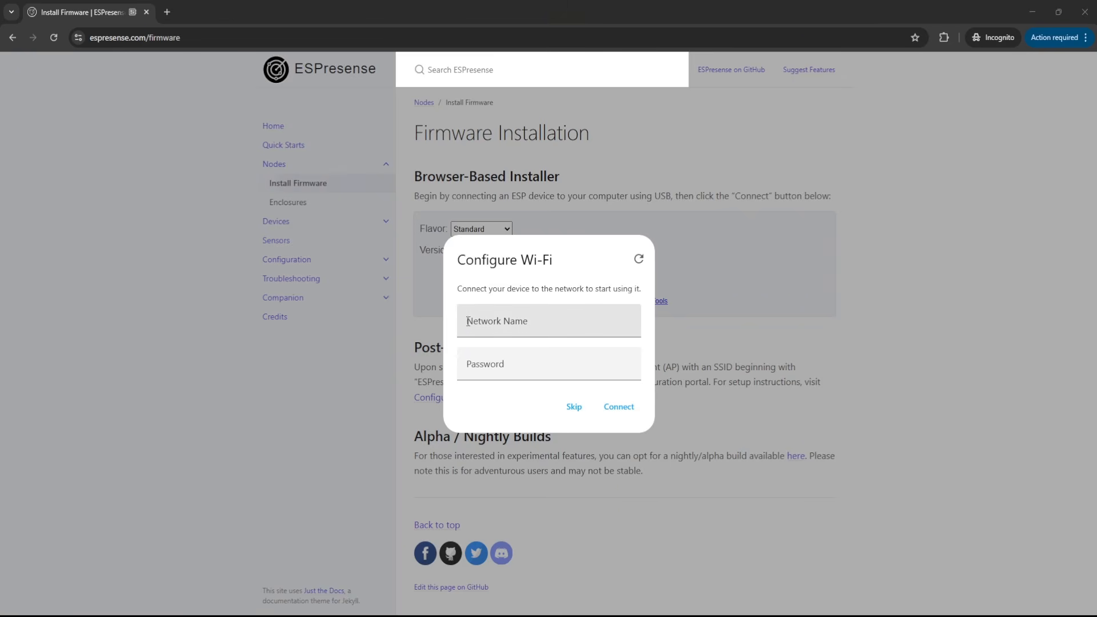
pyautogui.click(502, 320)
pyautogui.write('TNCAPE22063')
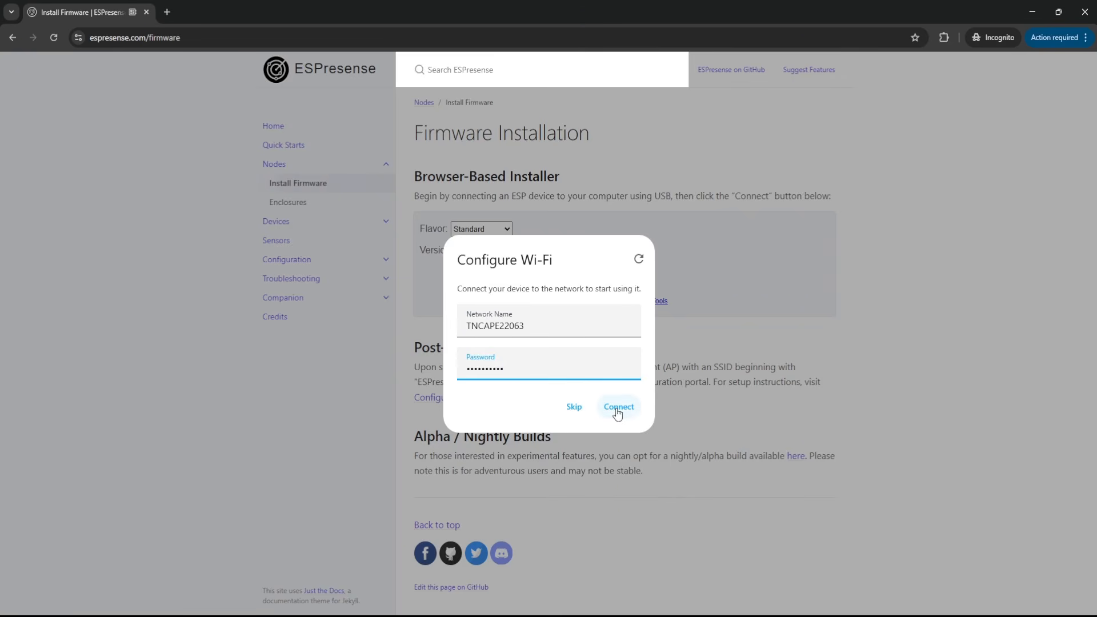
pyautogui.click(618, 408)
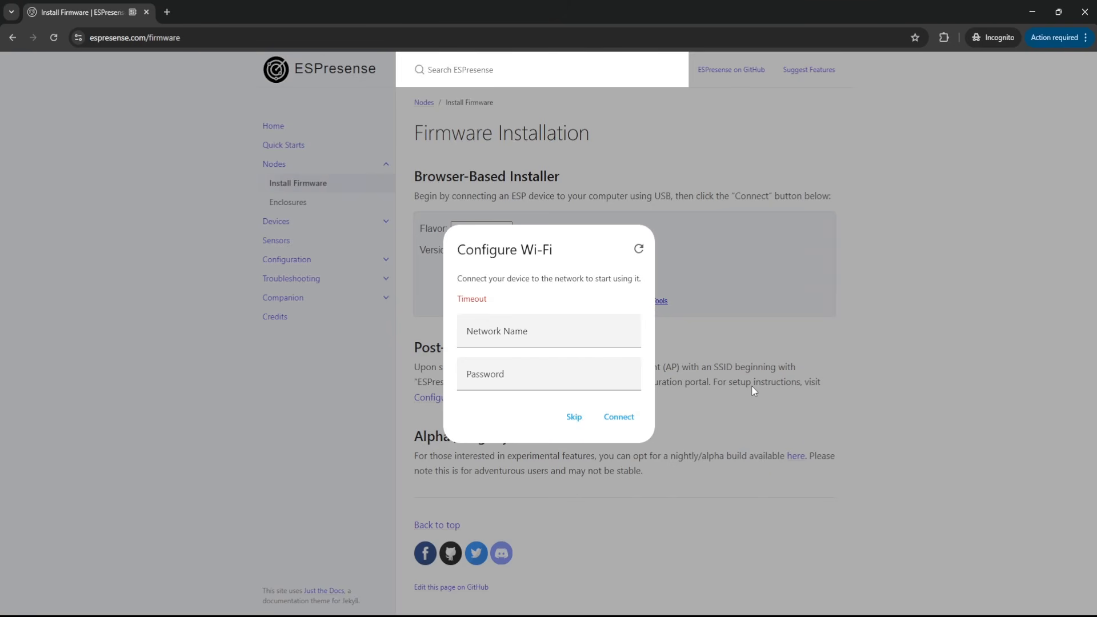
pyautogui.click(574, 420)
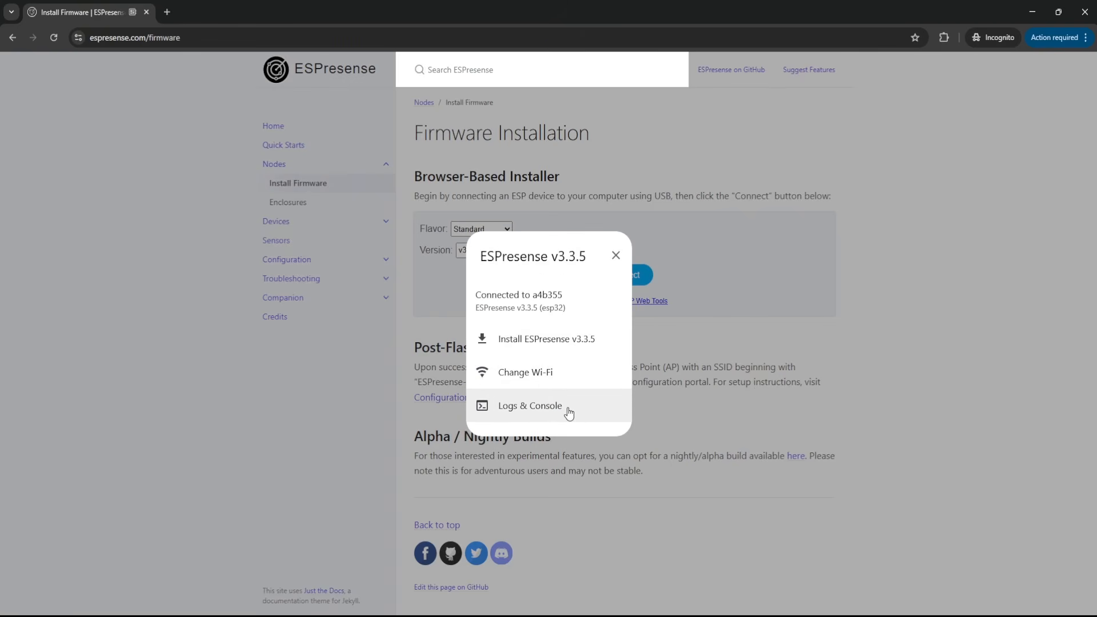
# Check the second board's logs, view its configuration page, and close both the page and the installer dialog.
pyautogui.click(569, 411)
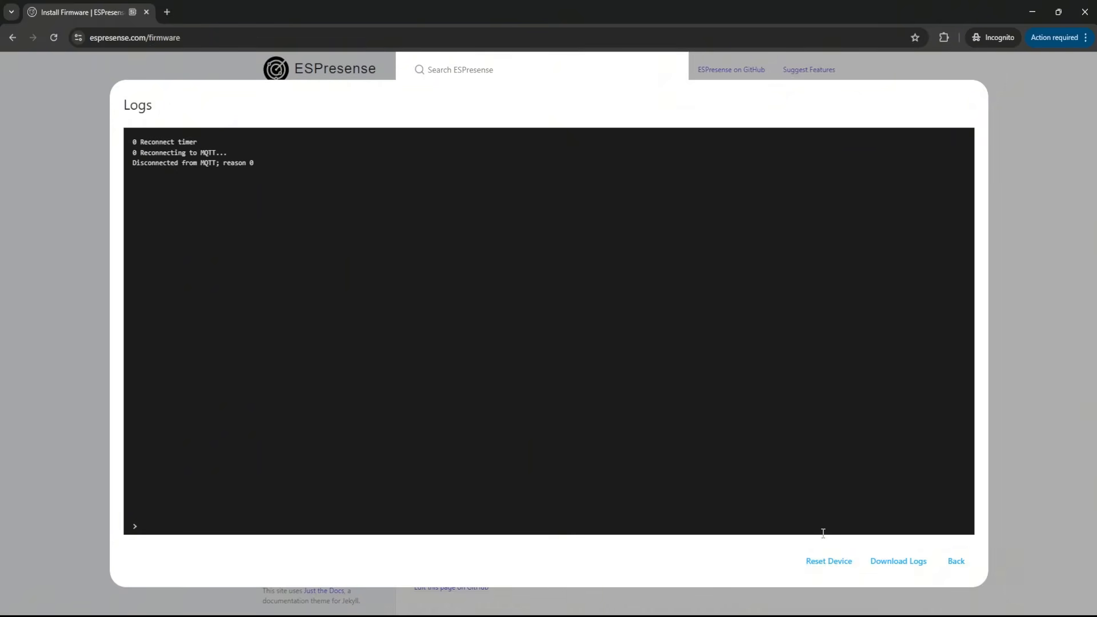
pyautogui.click(957, 562)
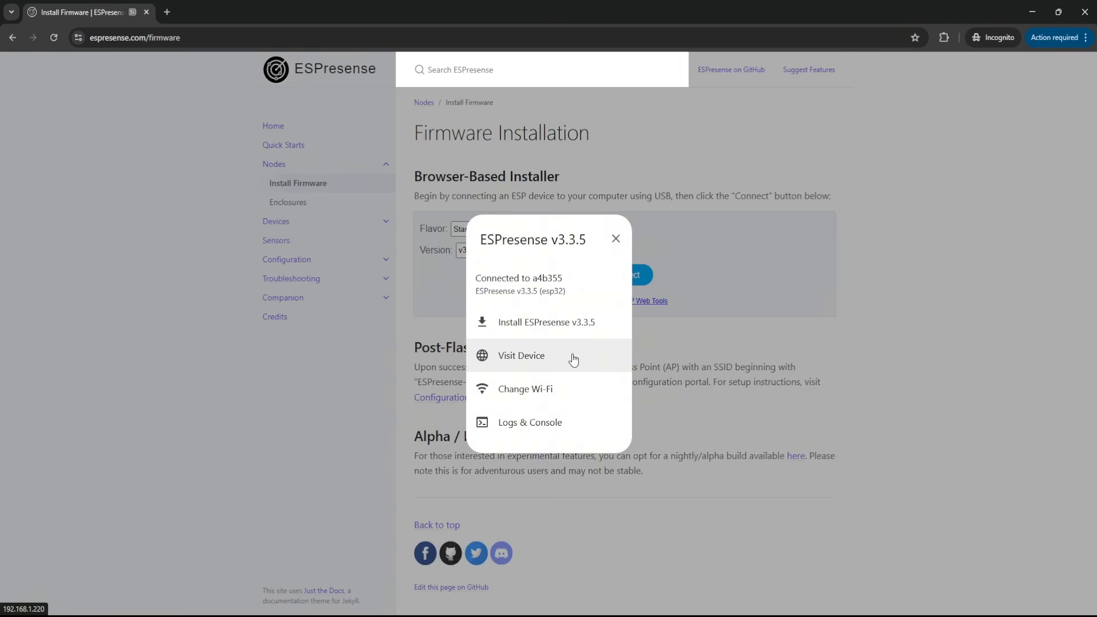
pyautogui.click(573, 357)
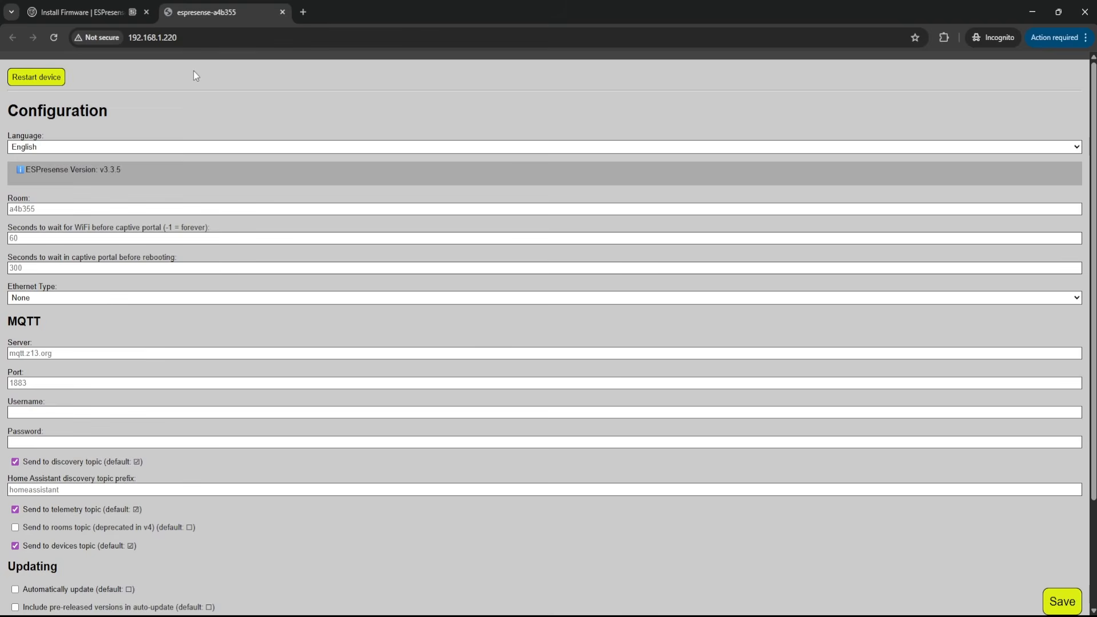
pyautogui.click(280, 12)
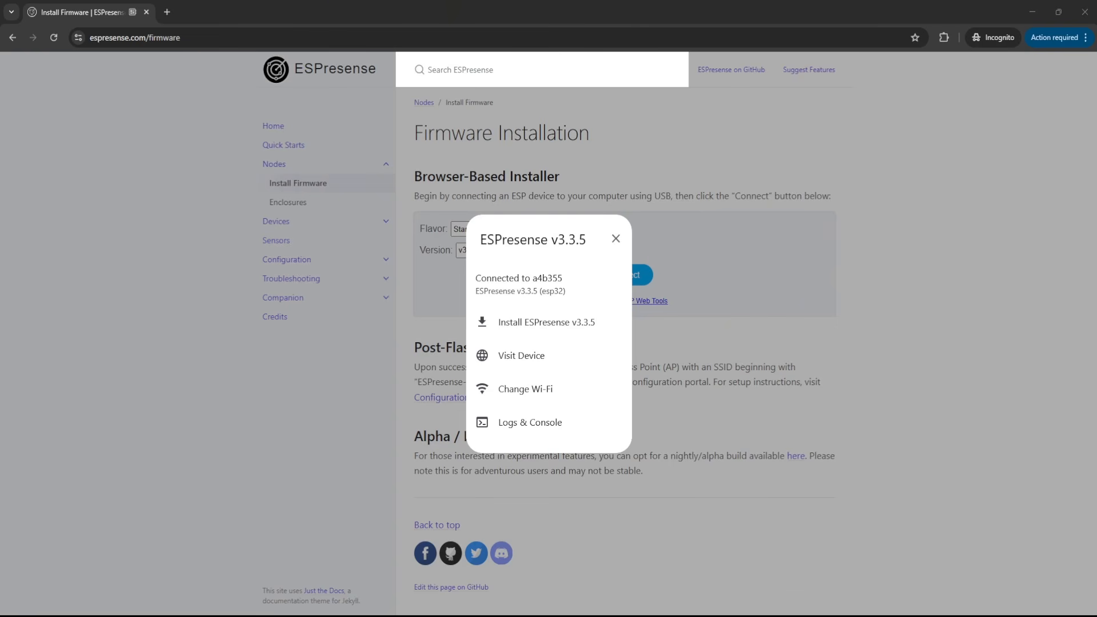
pyautogui.click(615, 239)
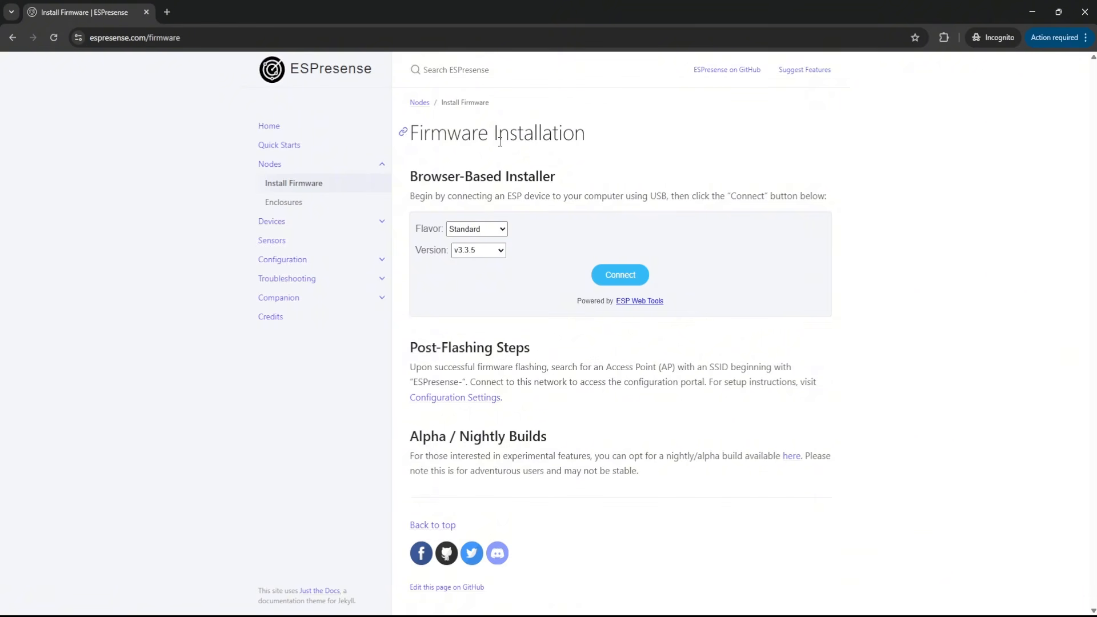
# Reconnect to USB Serial (COM6), open its device configuration page, and load 192.168.1.209 in another tab.
pyautogui.click(632, 280)
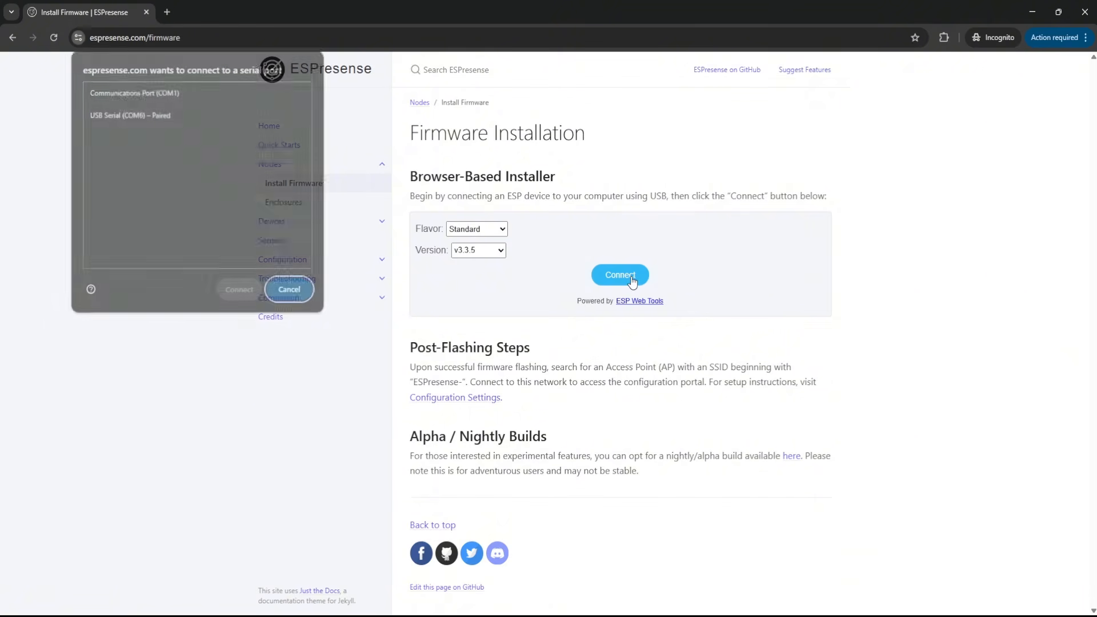
pyautogui.click(139, 114)
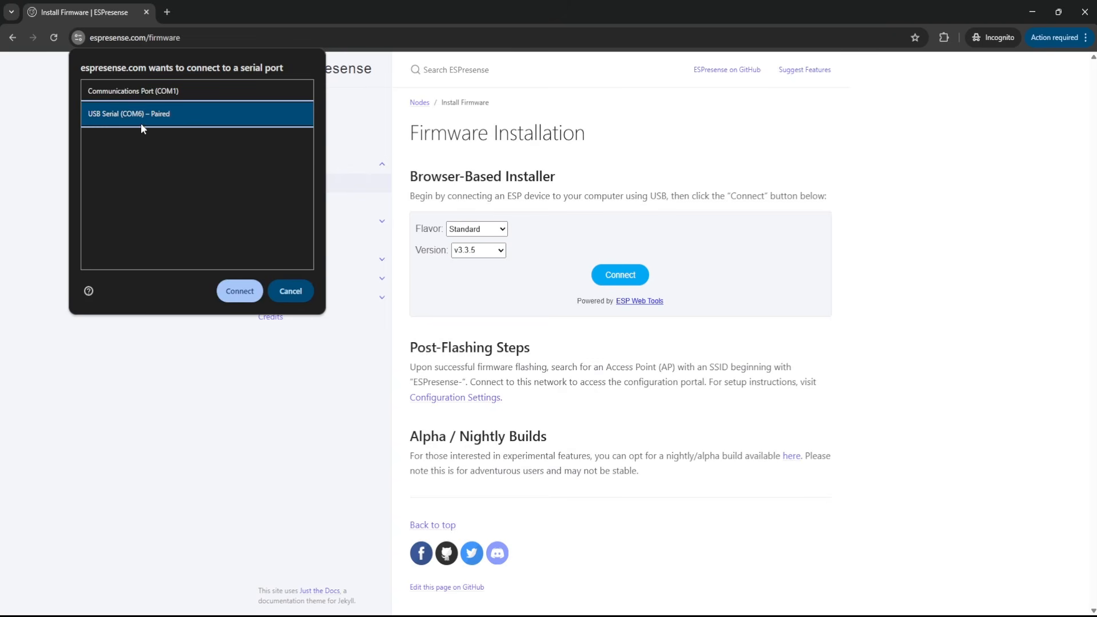
pyautogui.click(237, 292)
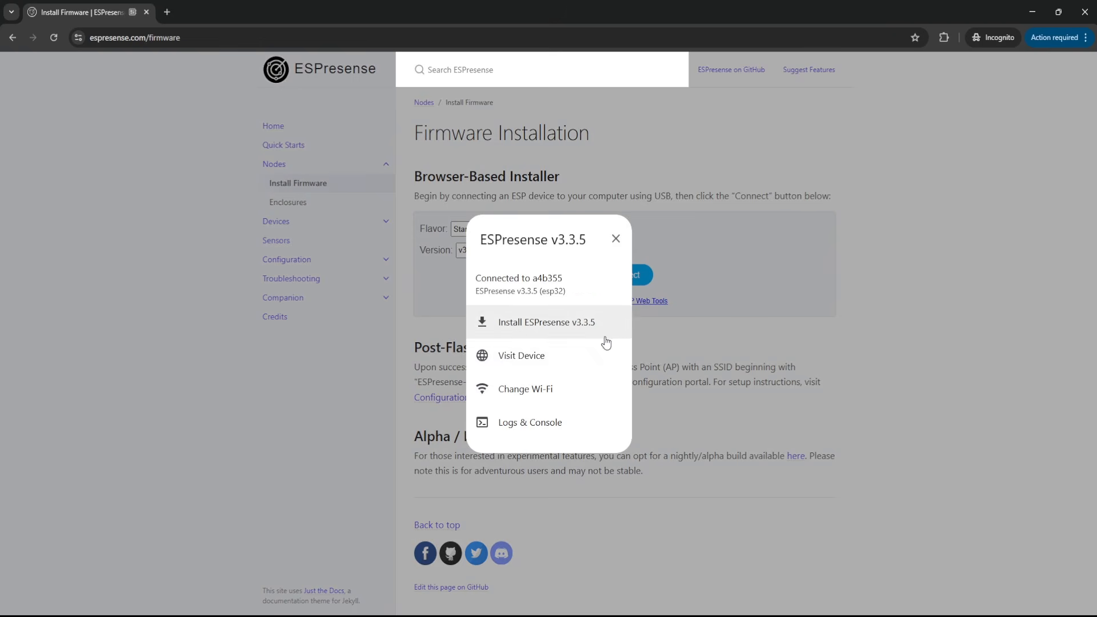
pyautogui.click(568, 356)
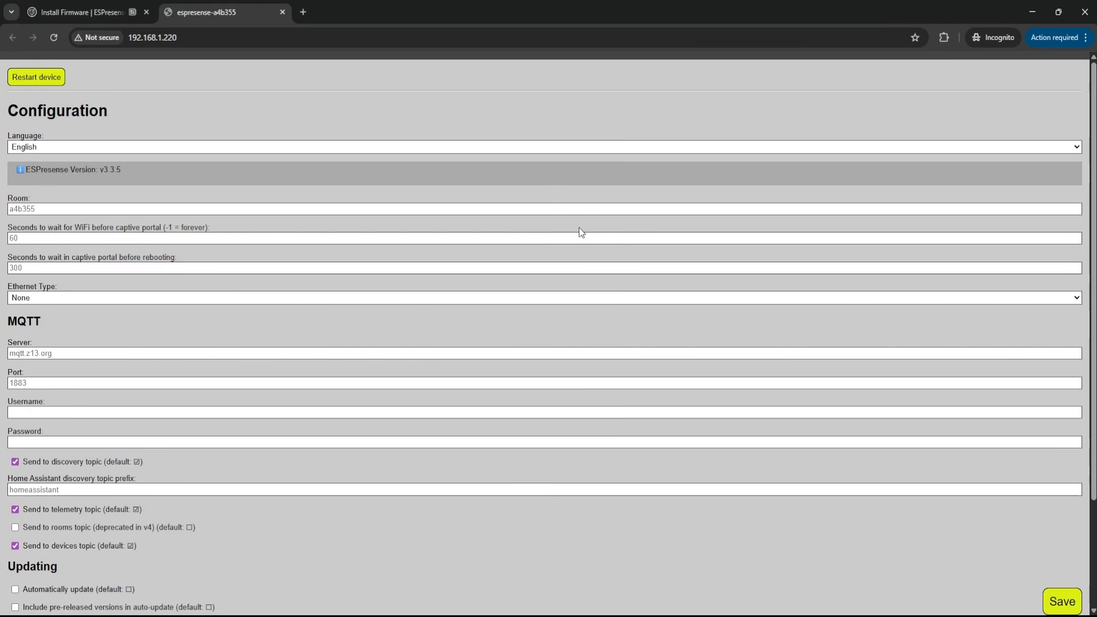
pyautogui.click(304, 11)
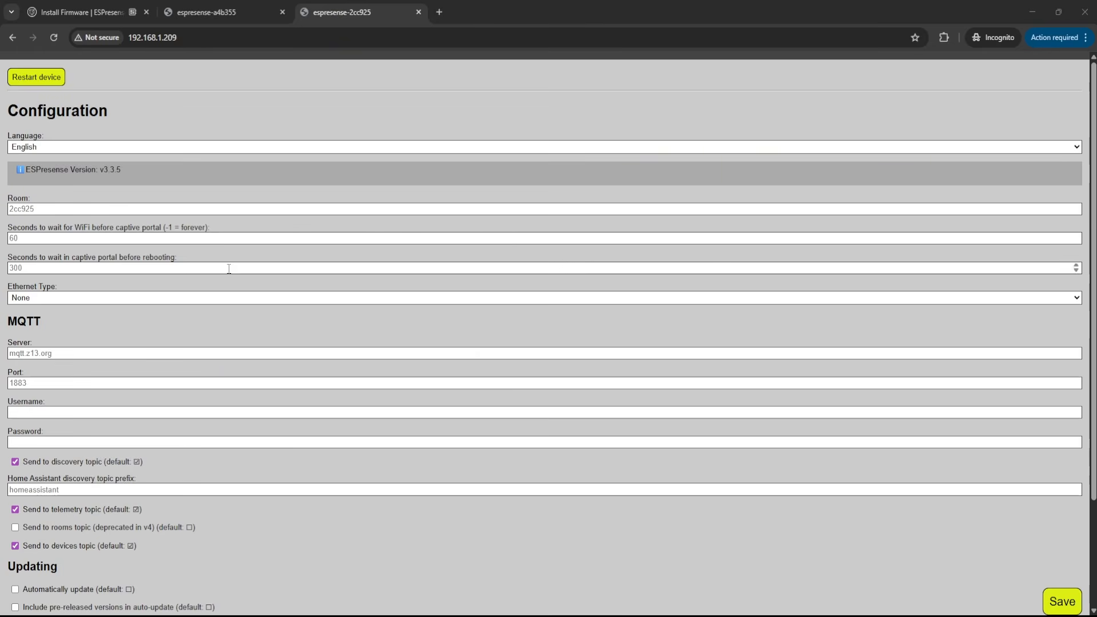
# Set the room of the board at 192.168.1.209 to bedroom_1 and its MQTT server to 192.168.1.113.
pyautogui.click(53, 208)
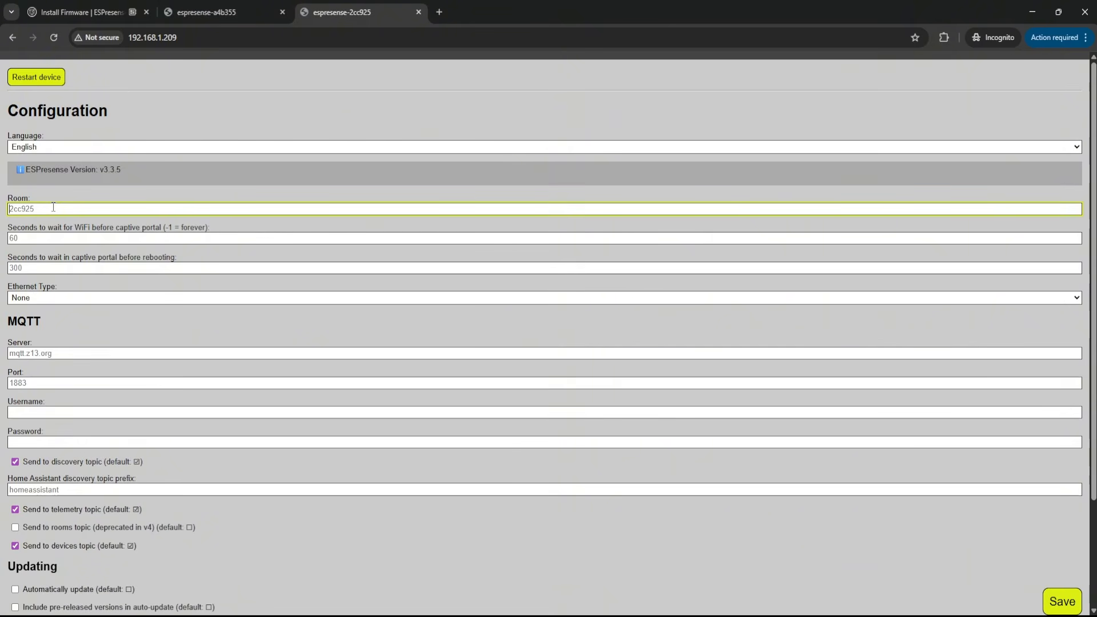
pyautogui.write('bedroom_1')
pyautogui.click(278, 318)
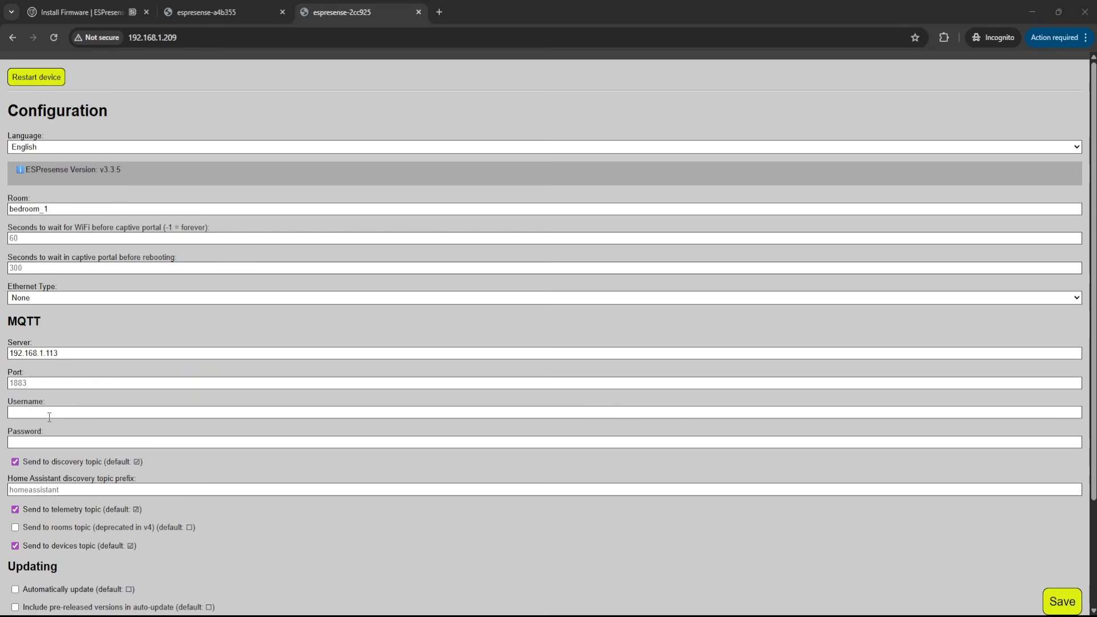
# Enter the MQTT username and the MQTT password for the bedroom_1 board.
pyautogui.click(49, 418)
pyautogui.hotkey('ctrl', 'v')
pyautogui.click(49, 440)
pyautogui.hotkey('ctrl', 'v')
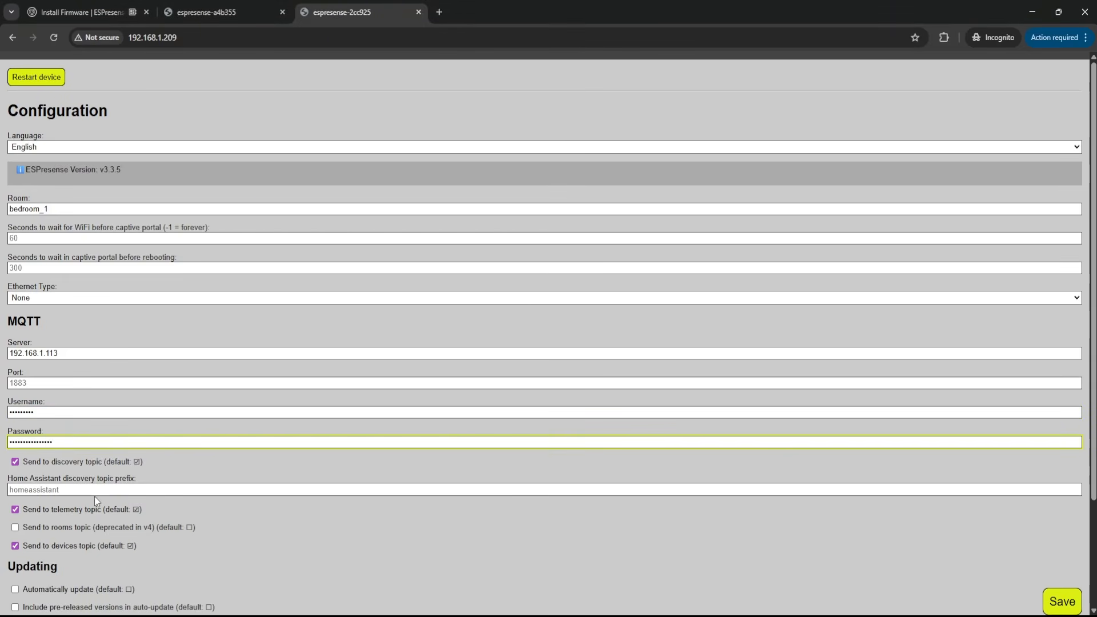
# Open Home Assistant in a new tab and search its configured integrations for mqtt.
pyautogui.click(91, 490)
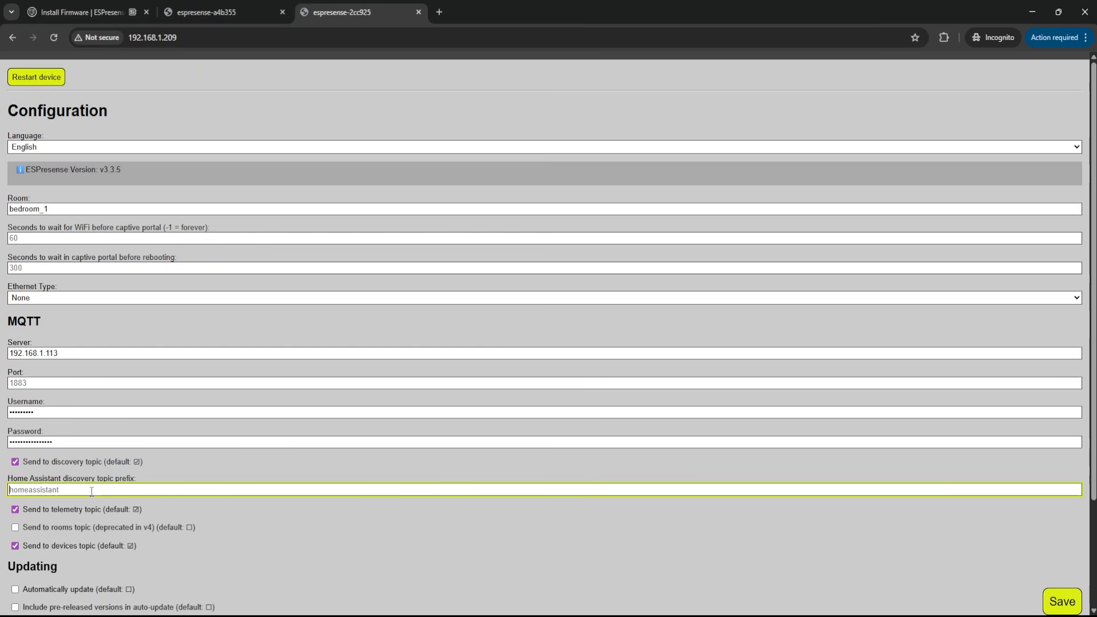
pyautogui.click(439, 12)
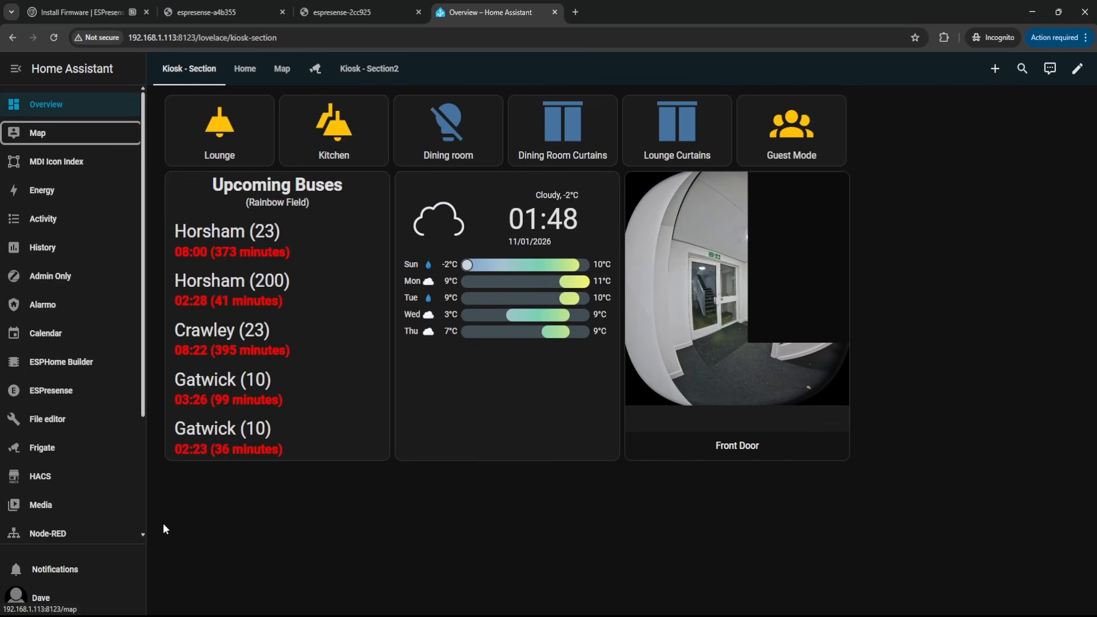
pyautogui.scroll(-2, 144, 498)
pyautogui.scroll(-1, 144, 499)
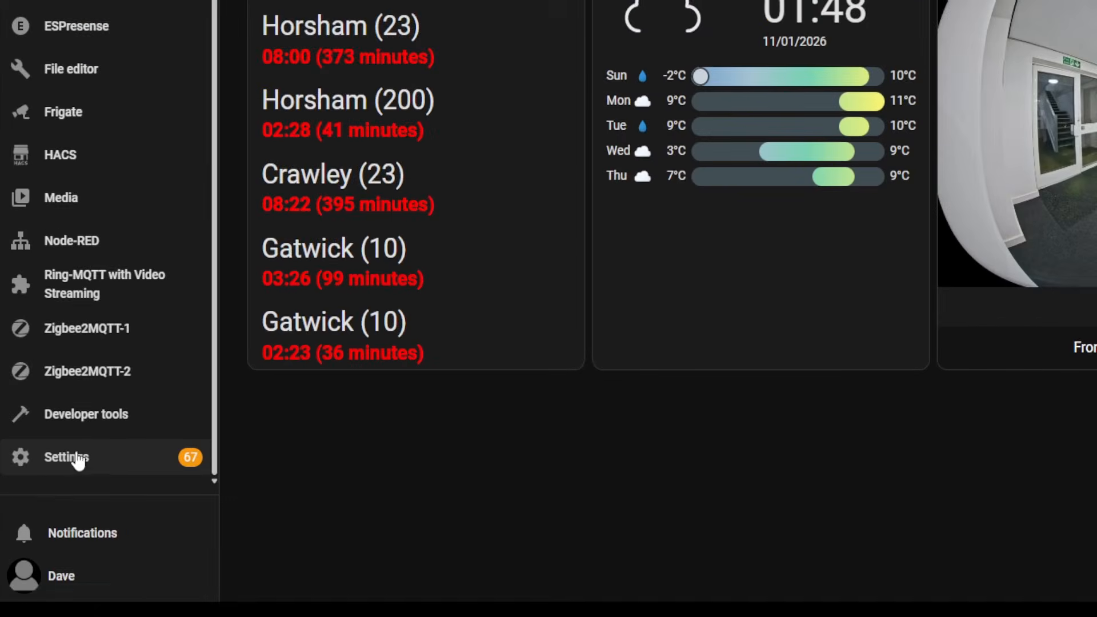
pyautogui.click(77, 460)
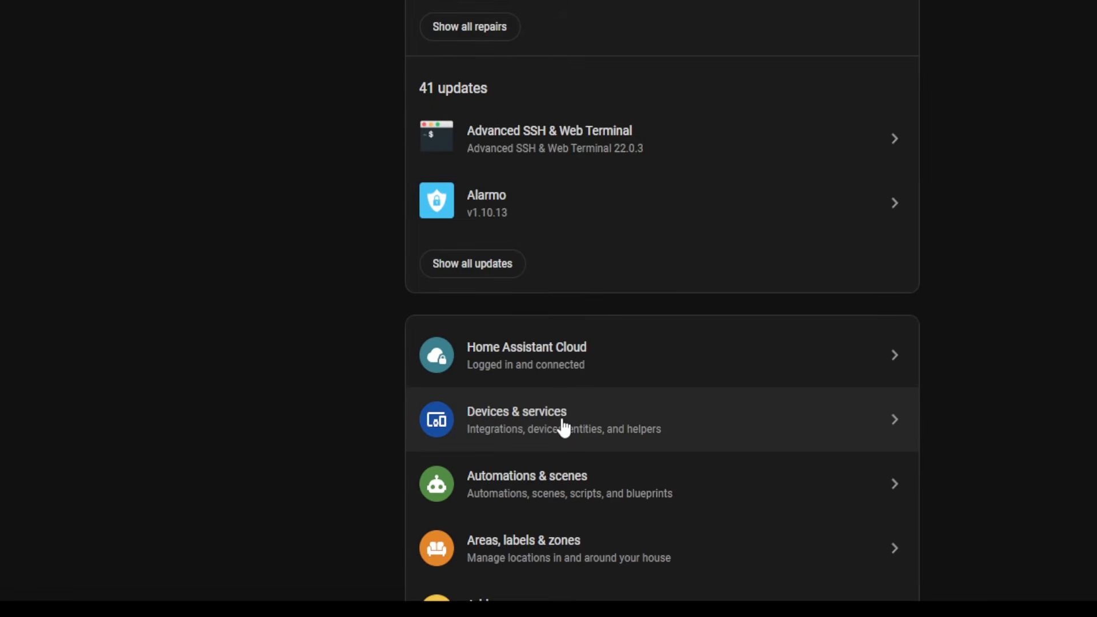
pyautogui.click(553, 497)
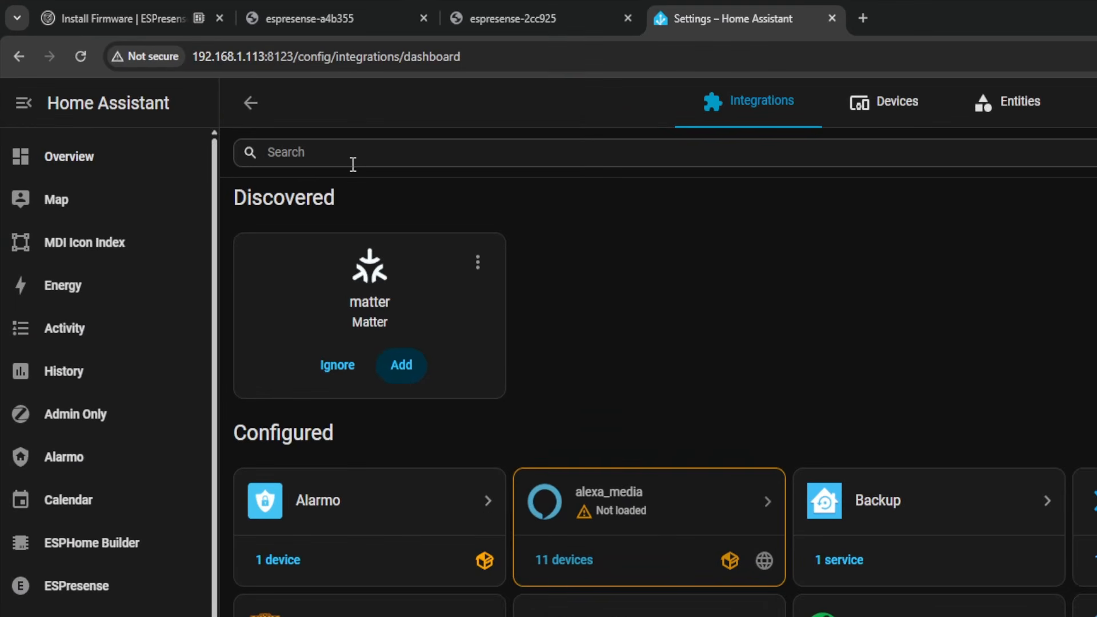
pyautogui.click(354, 159)
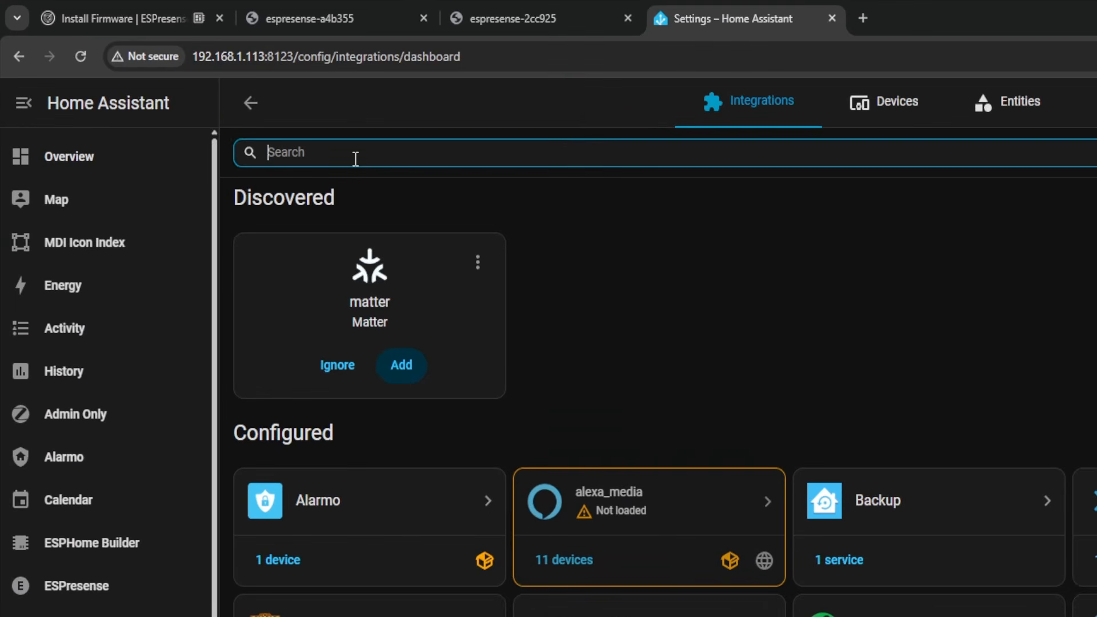
pyautogui.write('mqtt')
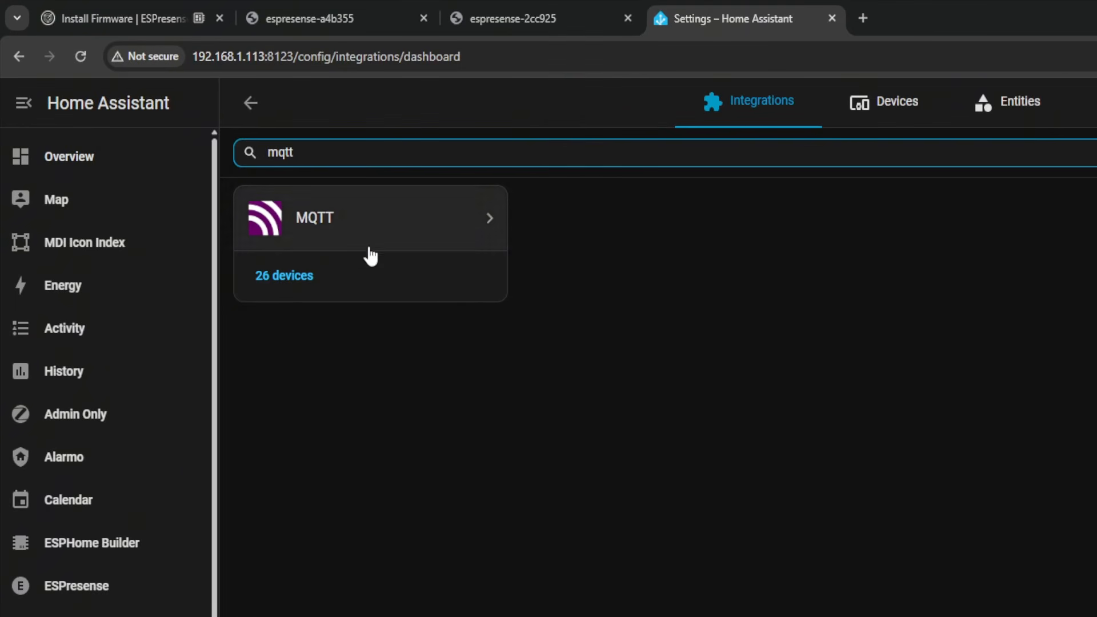
# Check the discovery prefix in the Mosquitto broker's MQTT options and close the options.
pyautogui.click(327, 212)
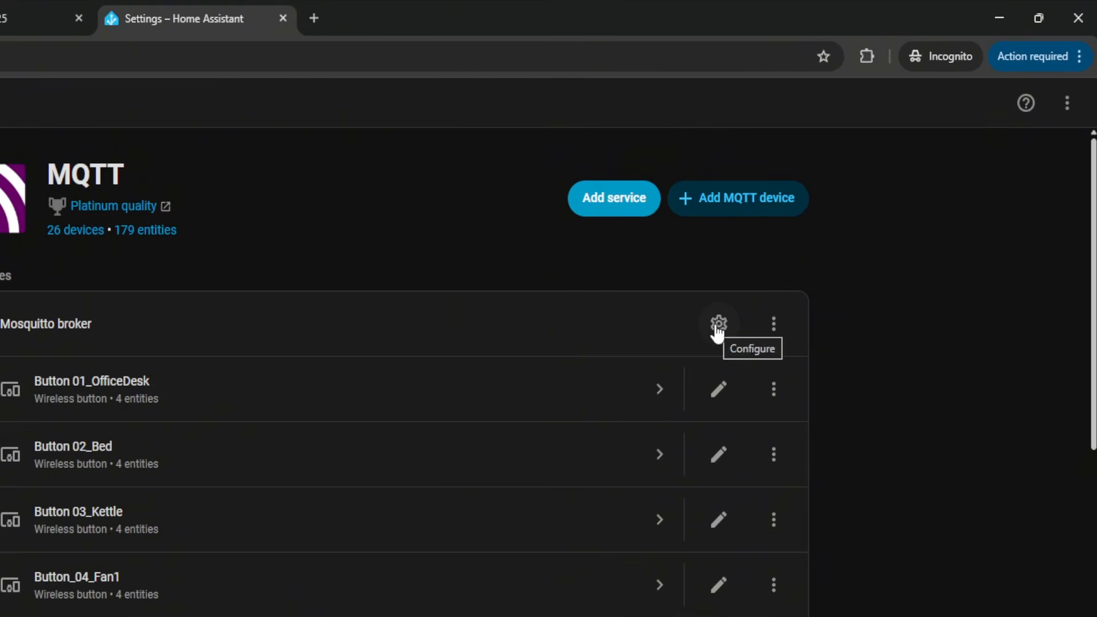
pyautogui.click(712, 329)
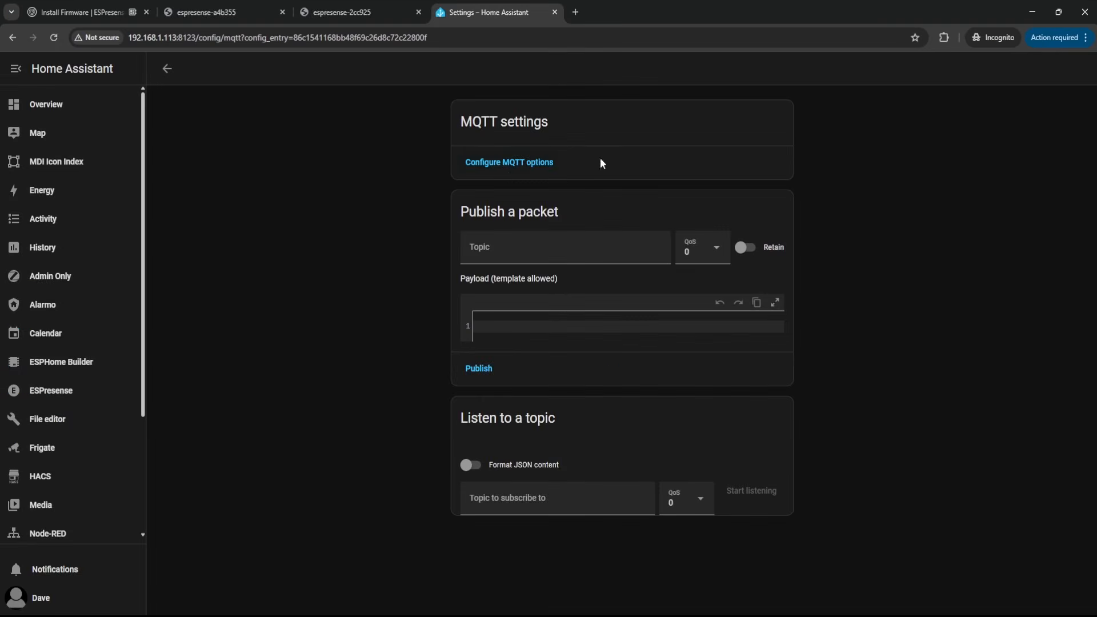
pyautogui.click(505, 165)
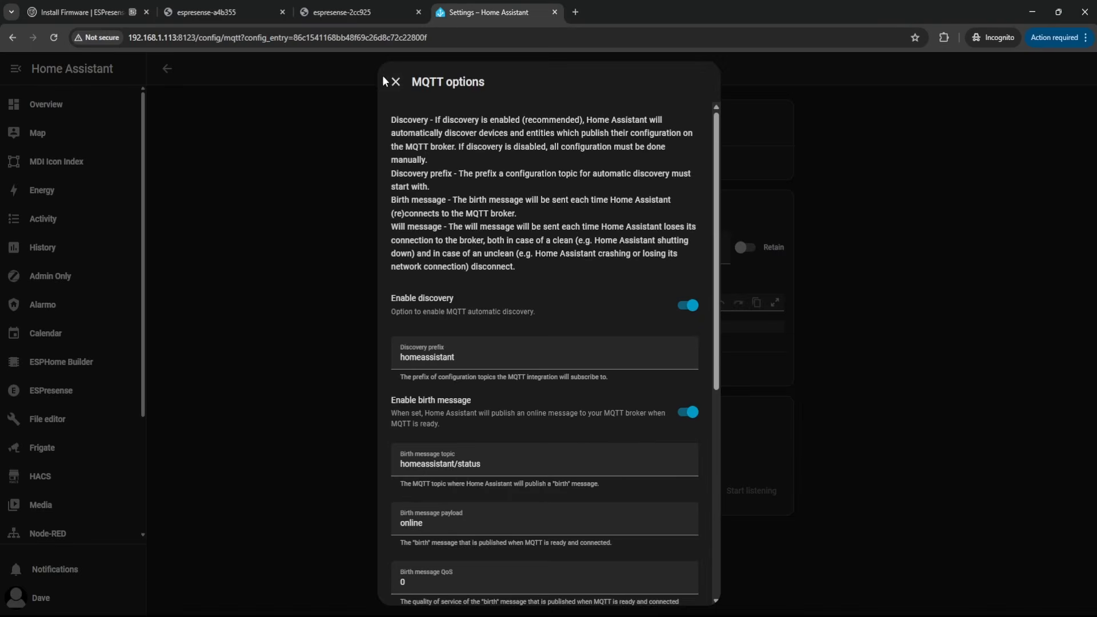
pyautogui.click(392, 81)
# Save the bedroom_1 board's configuration at 192.168.1.209 and restart the device.
pyautogui.click(341, 12)
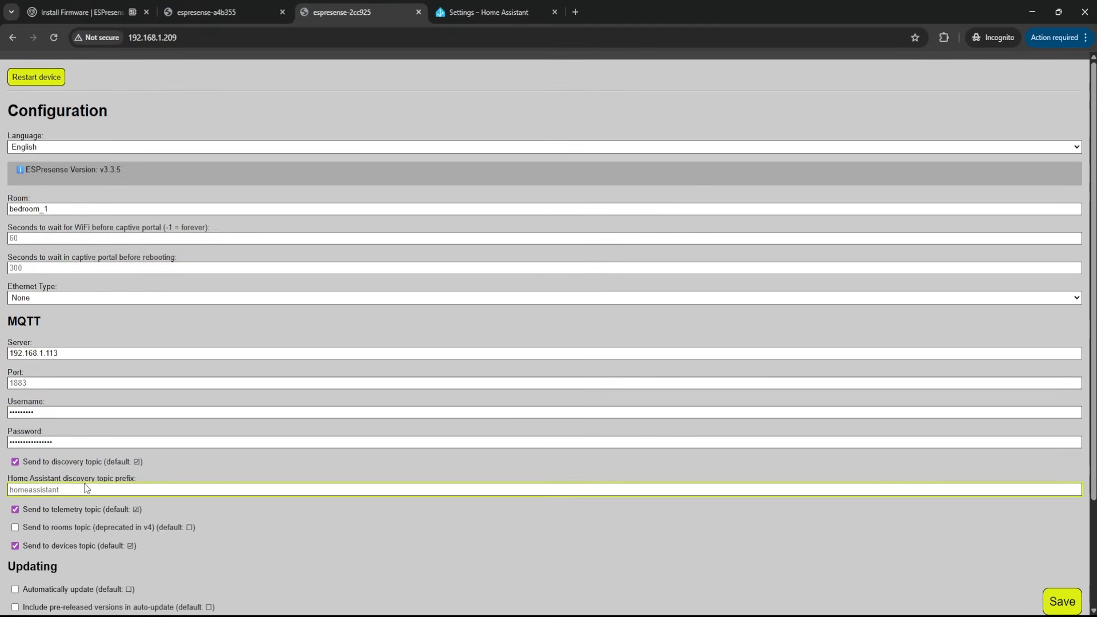
pyautogui.scroll(-3, 671, 517)
pyautogui.scroll(1, 670, 516)
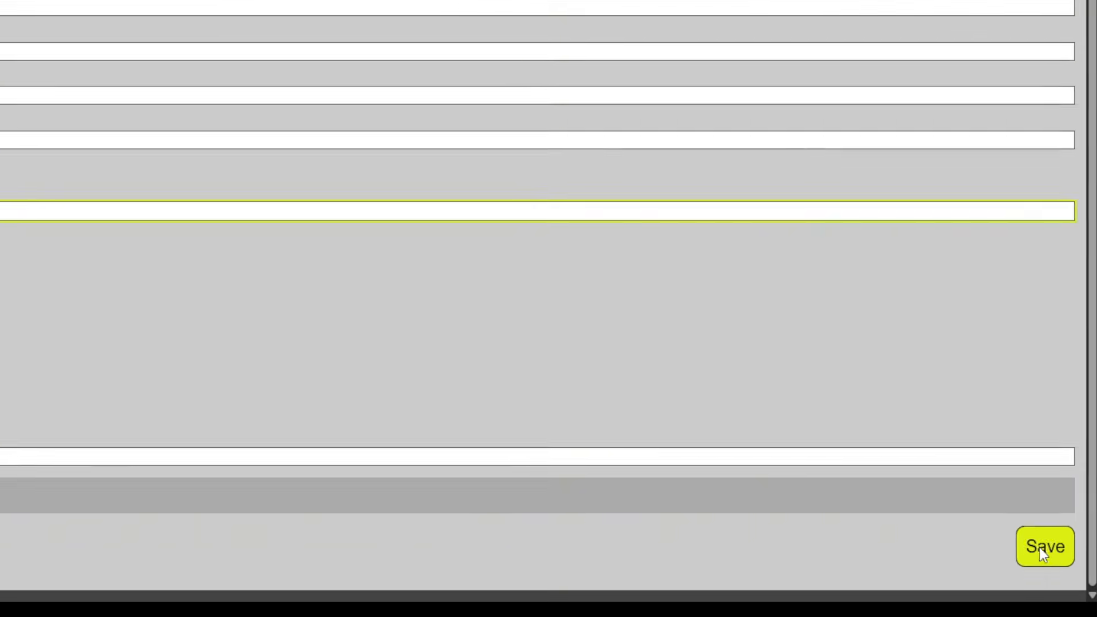
pyautogui.click(1051, 579)
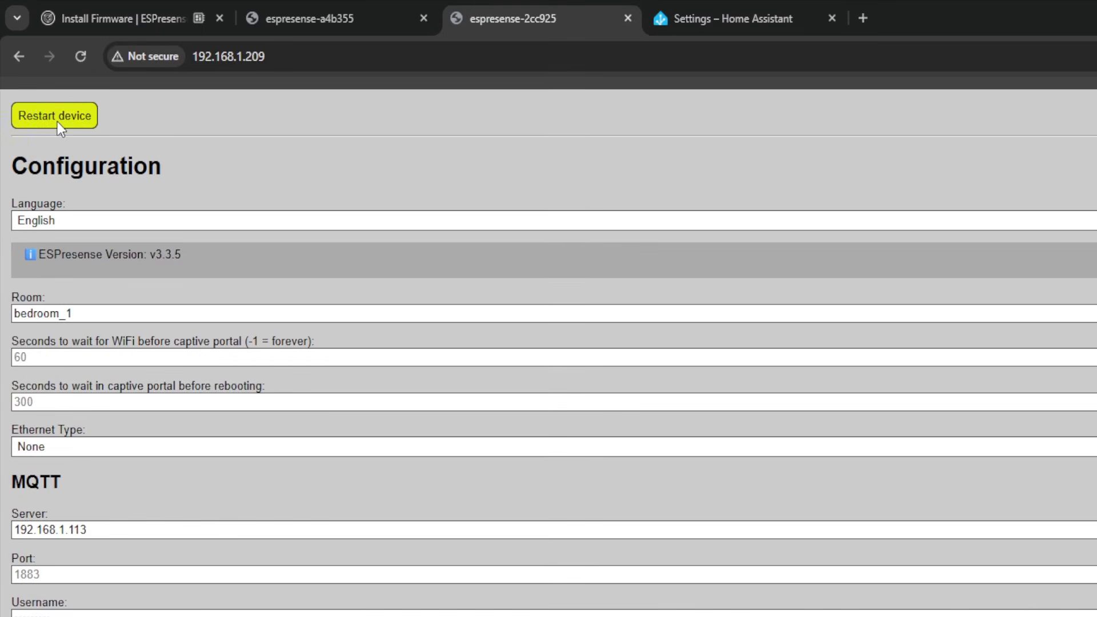
pyautogui.click(58, 122)
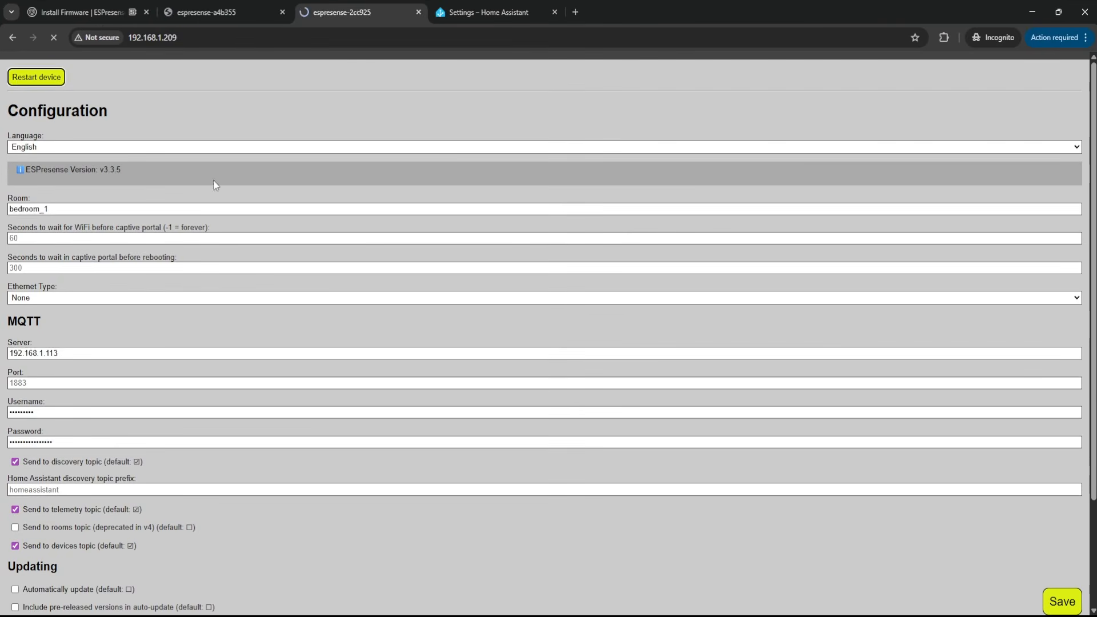
# On the 192.168.1.220 board, set the room to poe_lounge_1 and MQTT server to 192.168.1.113, and enter the MQTT username and password.
pyautogui.click(208, 12)
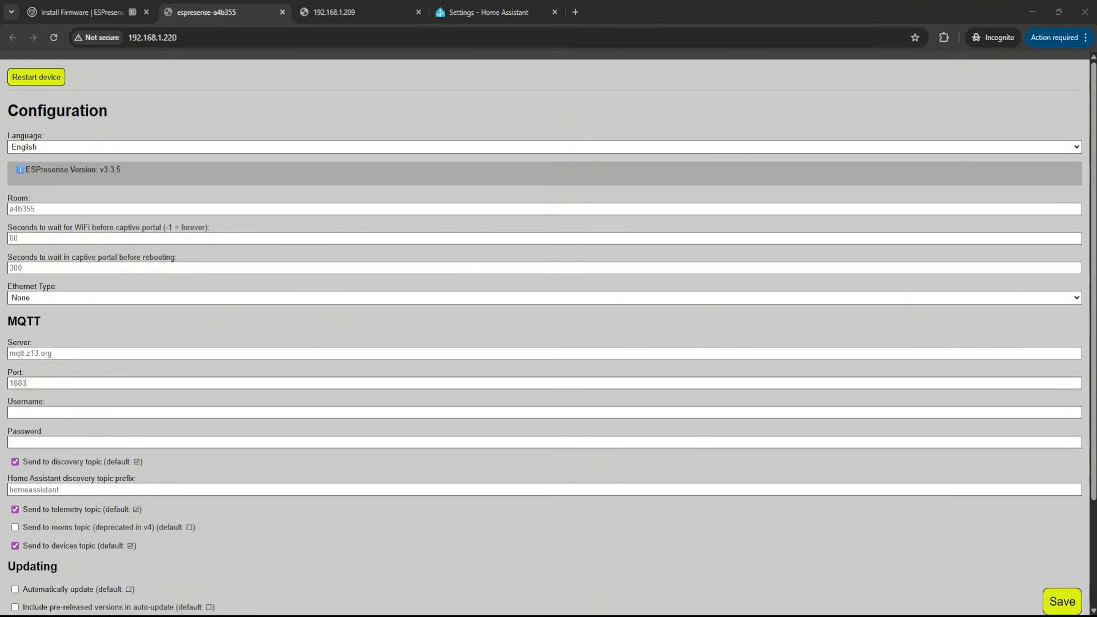
pyautogui.click(60, 207)
pyautogui.write('poe_lounge_1')
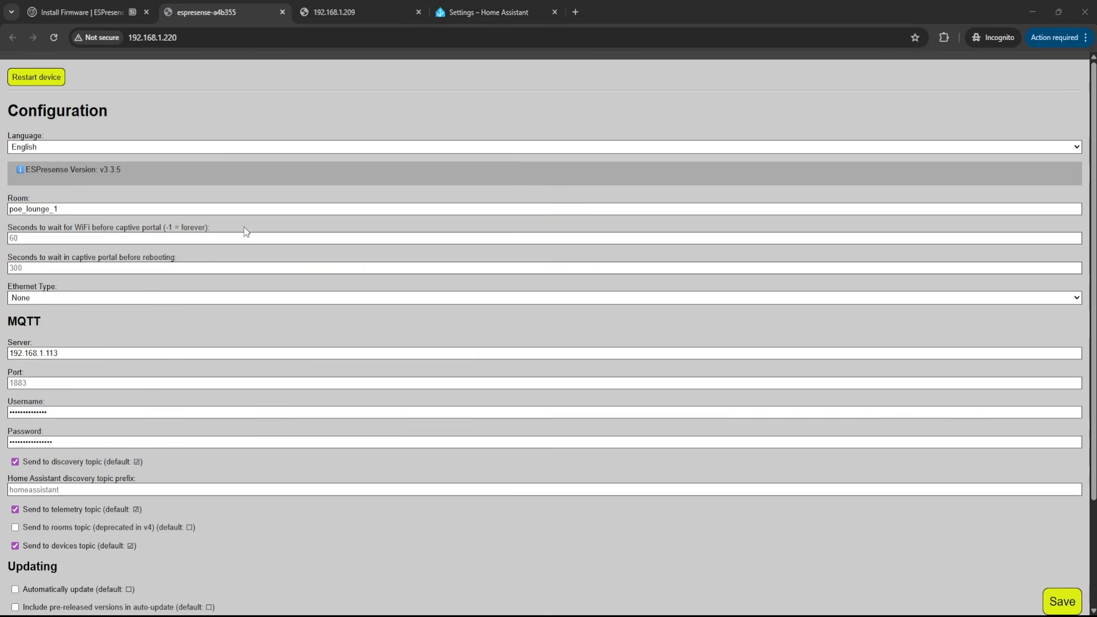
# Set the poe_lounge_1 board's Ethernet type to LilyGO-T-ETH-POE, save the configuration, and restart the device.
pyautogui.click(50, 300)
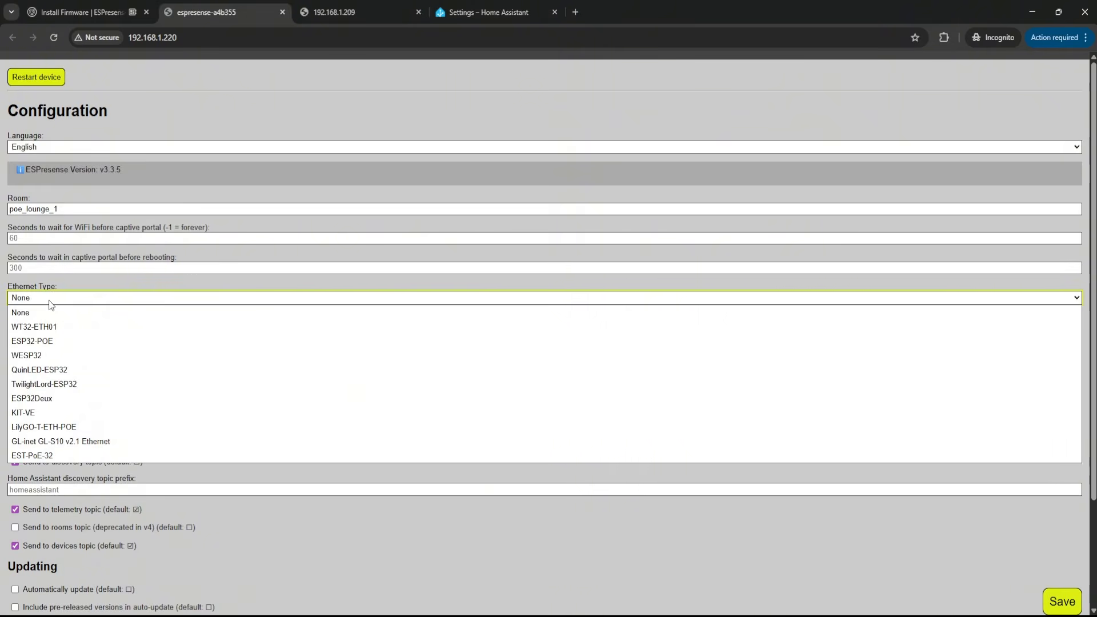
pyautogui.click(136, 427)
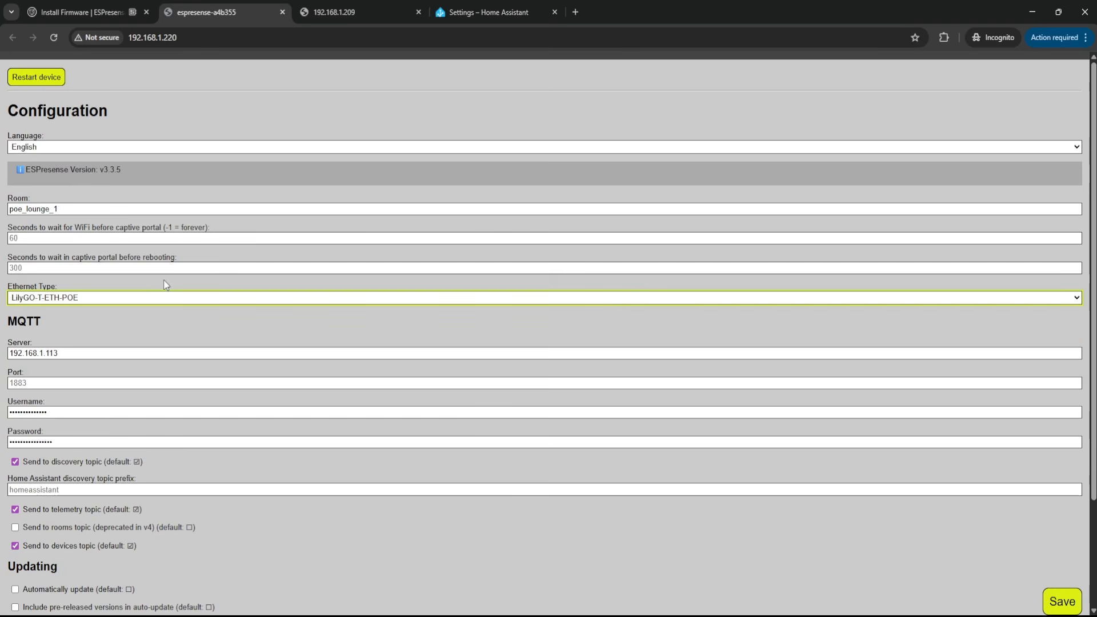
pyautogui.click(1062, 602)
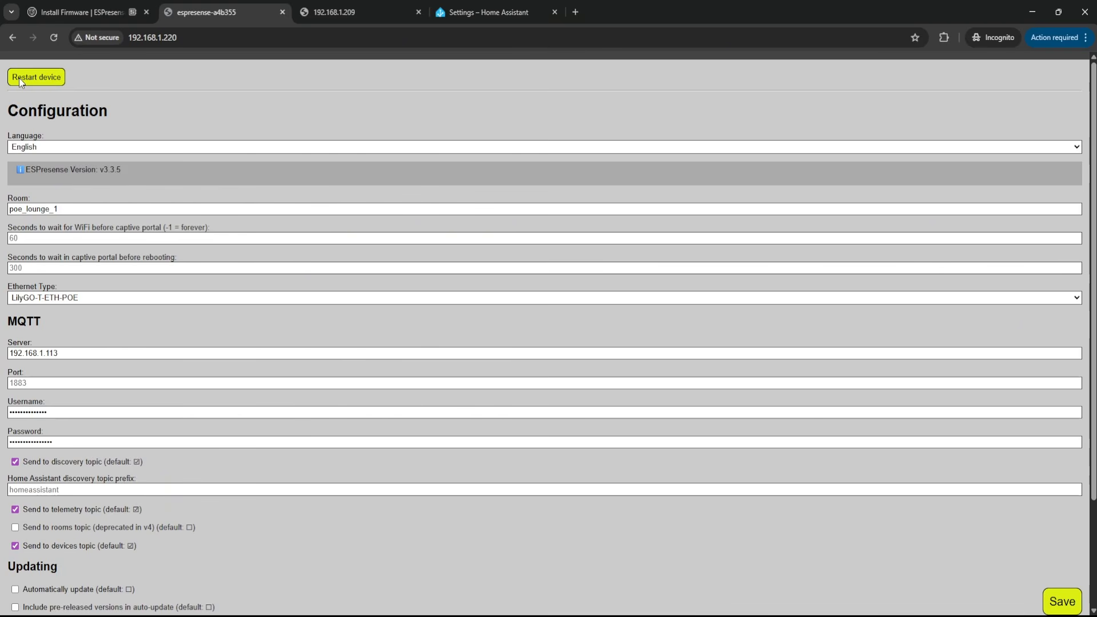
pyautogui.click(50, 78)
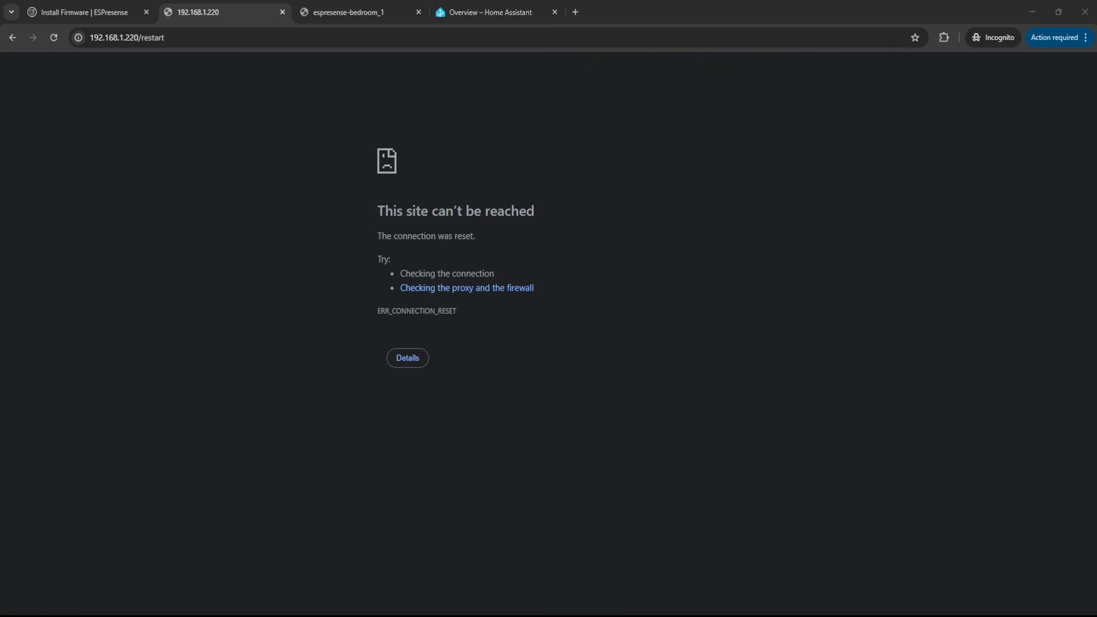
# Try to load the board's page at 192.168.1.220 without the restart path.
pyautogui.click(188, 142)
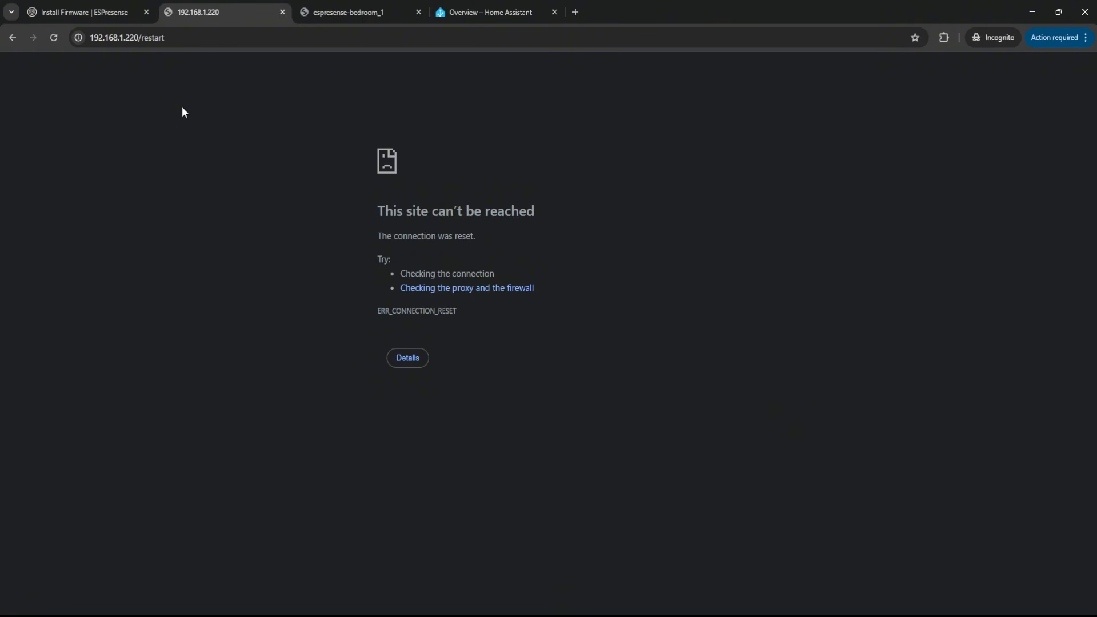
pyautogui.doubleClick(152, 38)
pyautogui.press('BackSpace')
pyautogui.press('Return')
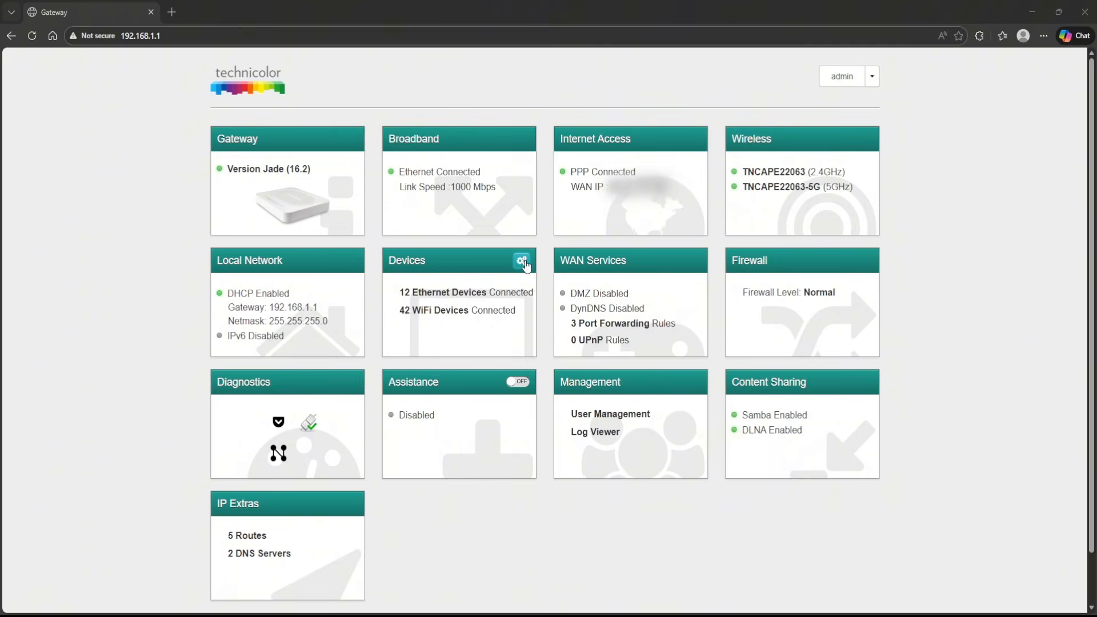
# Look up the IP address and connection type of espresense-poe_lounge_1 in the router's device list.
pyautogui.click(521, 261)
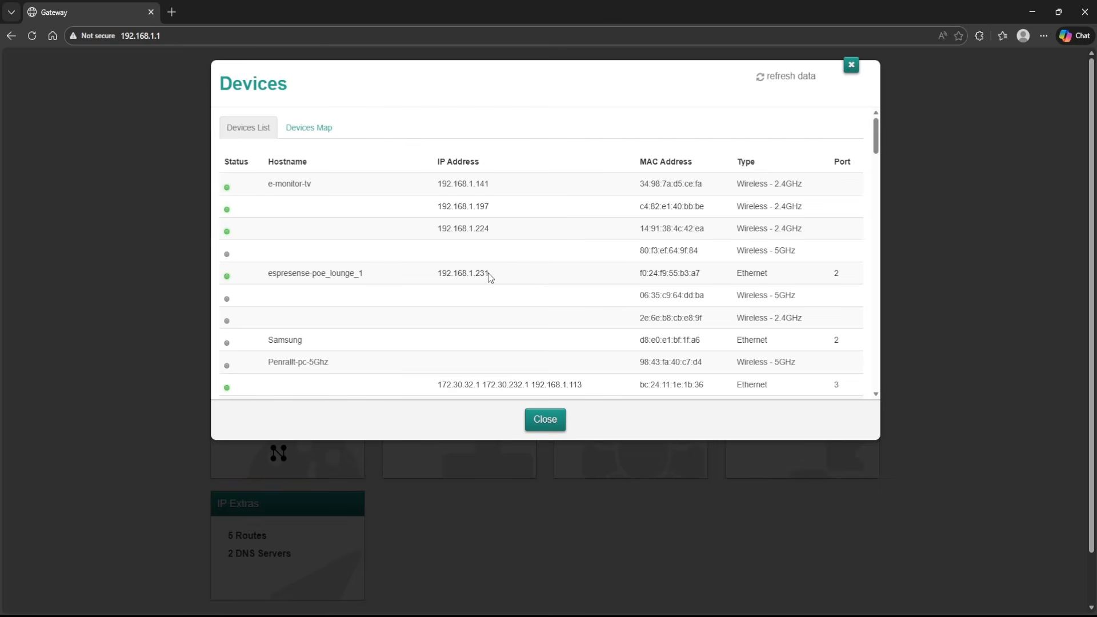
pyautogui.doubleClick(777, 276)
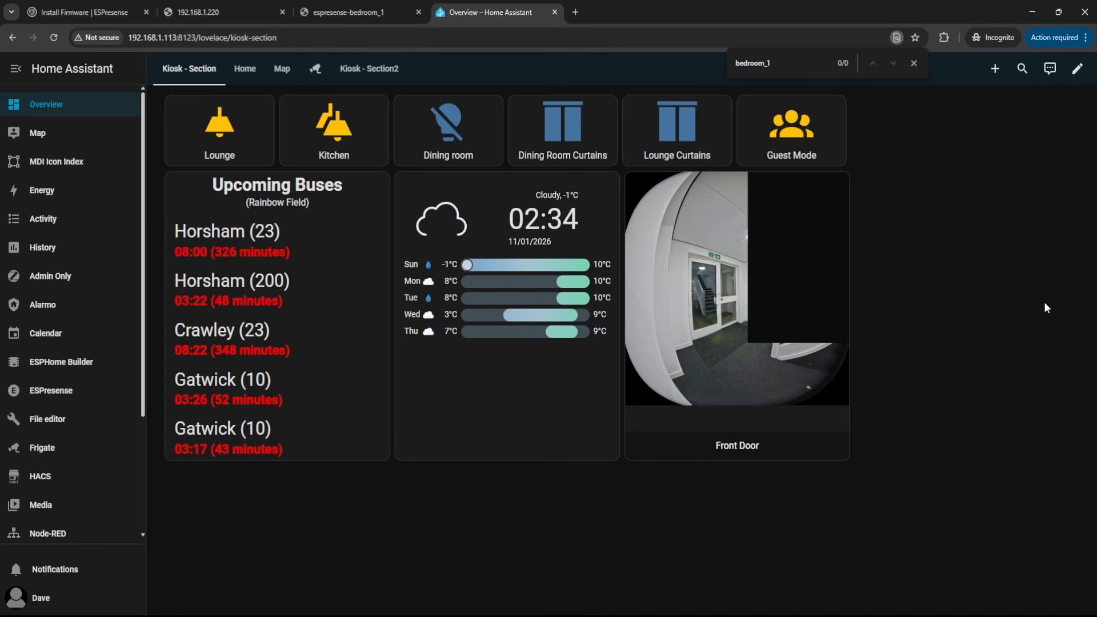
# In Home Assistant, search the configured integrations for mqtt and open the MQTT integration.
pyautogui.moveTo(141, 162); pyautogui.dragTo(151, 468)
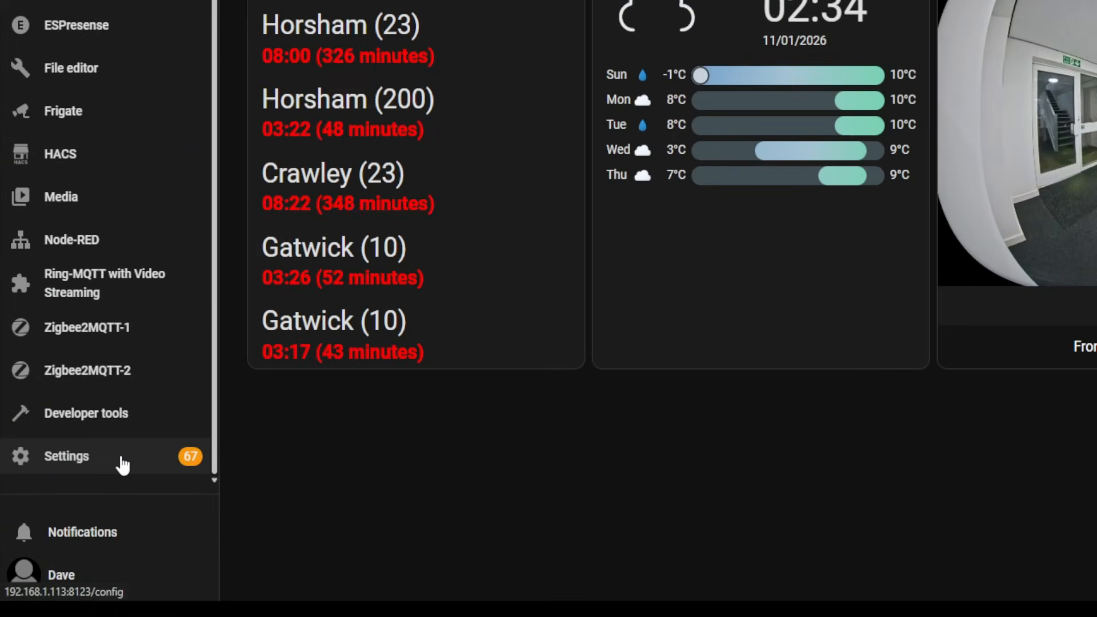
pyautogui.click(80, 520)
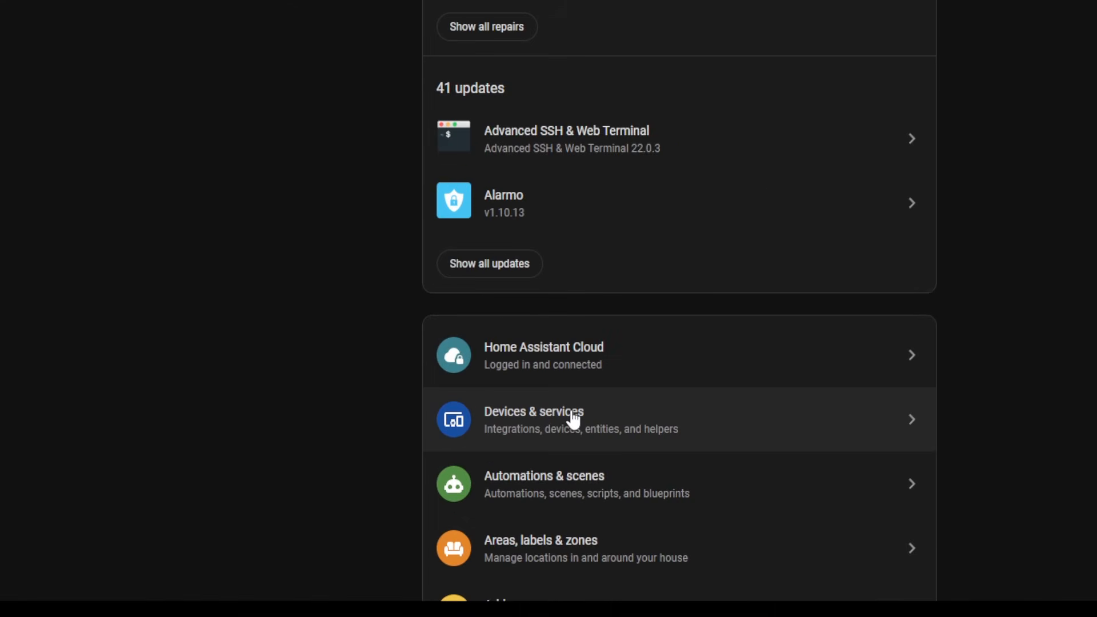
pyautogui.click(574, 420)
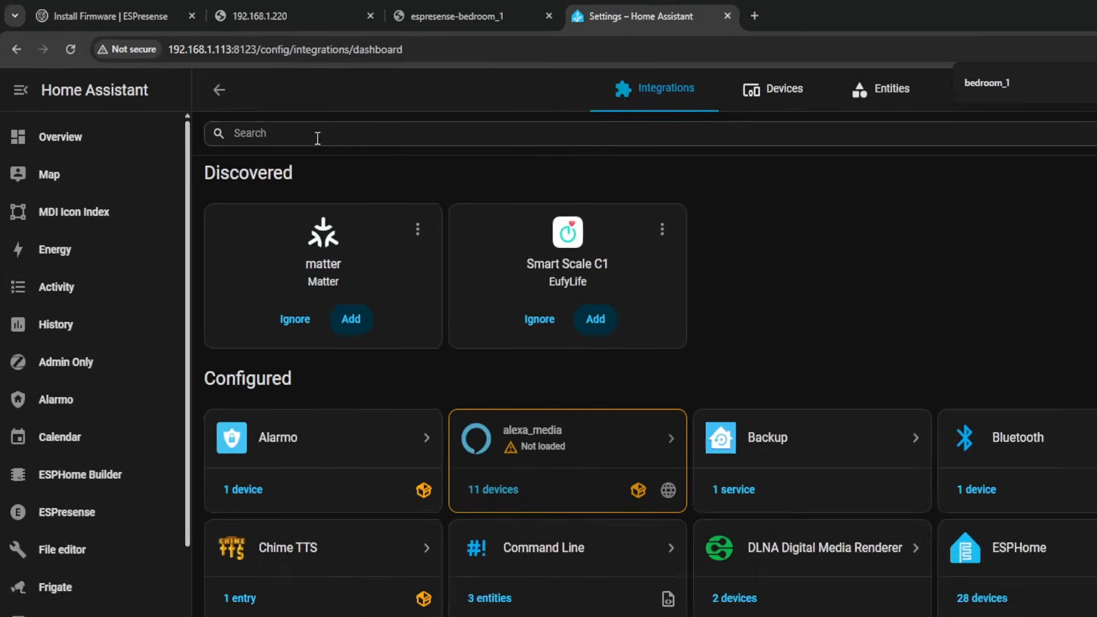
pyautogui.click(318, 139)
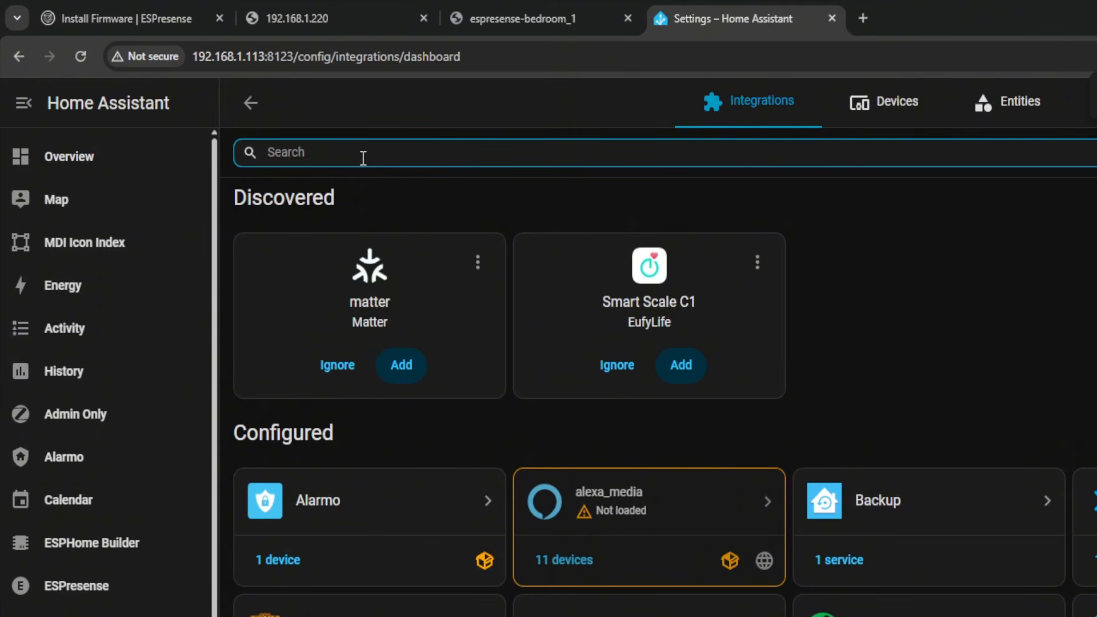
pyautogui.write('mqtt')
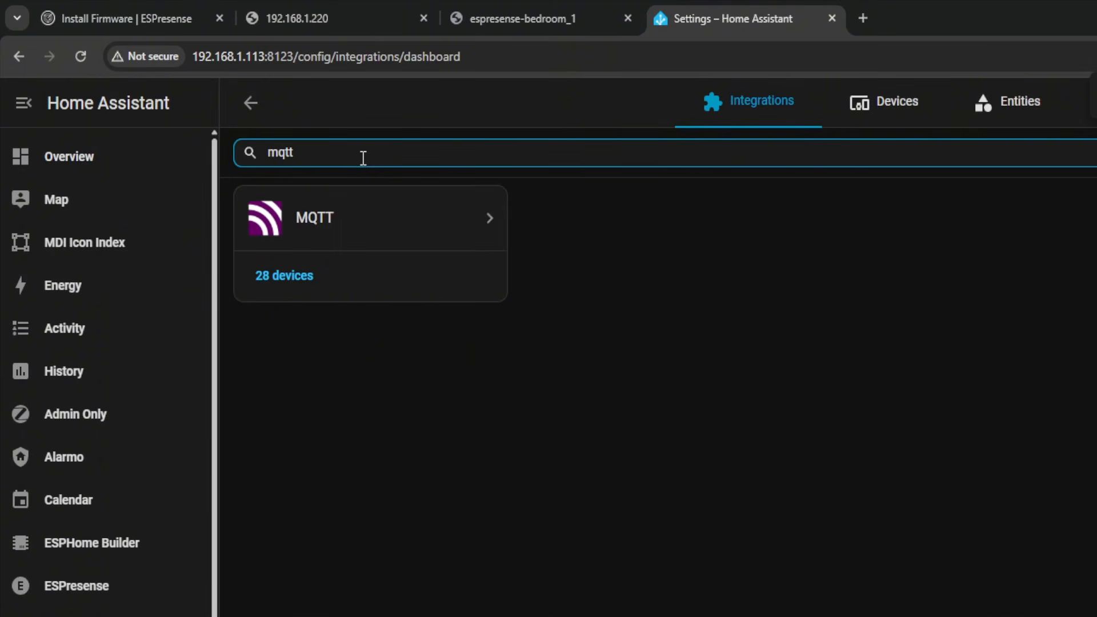
pyautogui.click(371, 220)
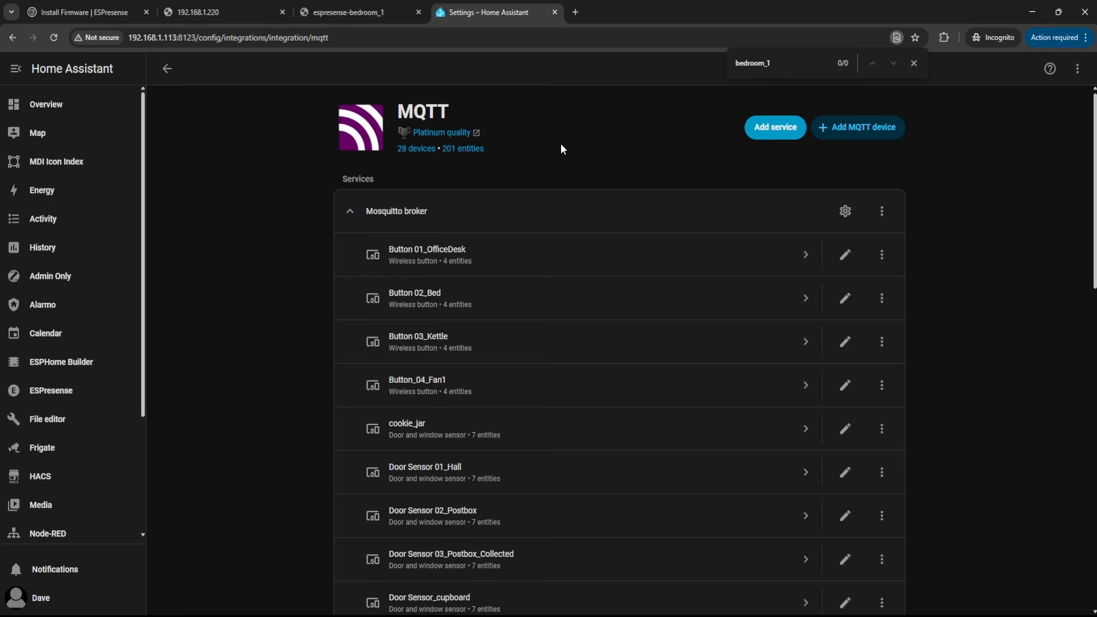
# Find ESPresense bedroom_1 among the Mosquitto broker's devices and open its device page.
pyautogui.scroll(-2, 565, 244)
pyautogui.scroll(-4, 565, 247)
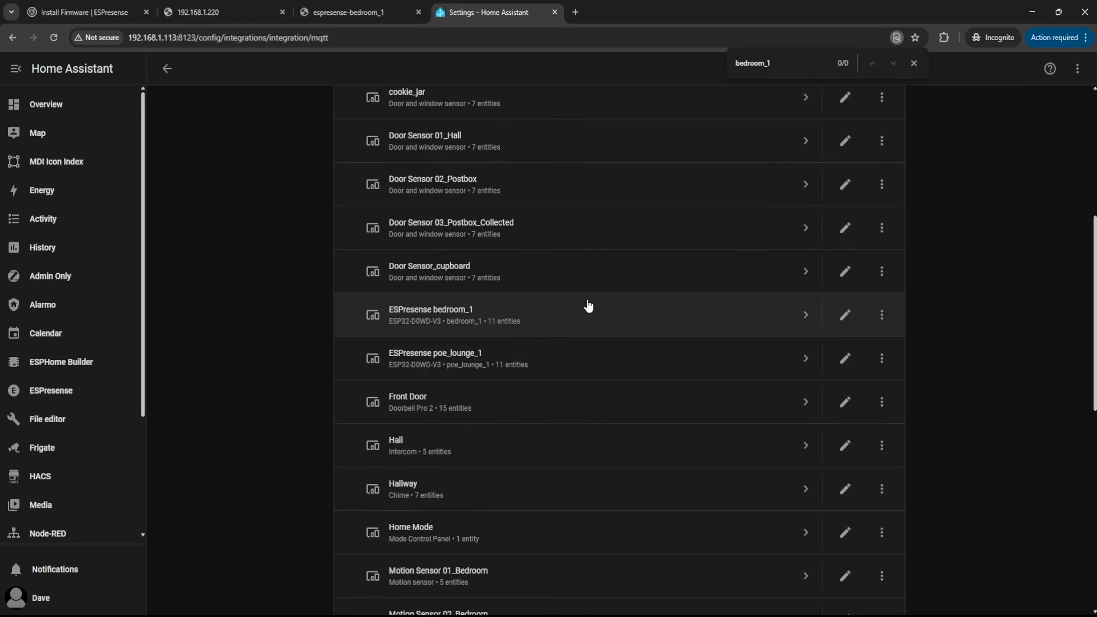
pyautogui.click(450, 316)
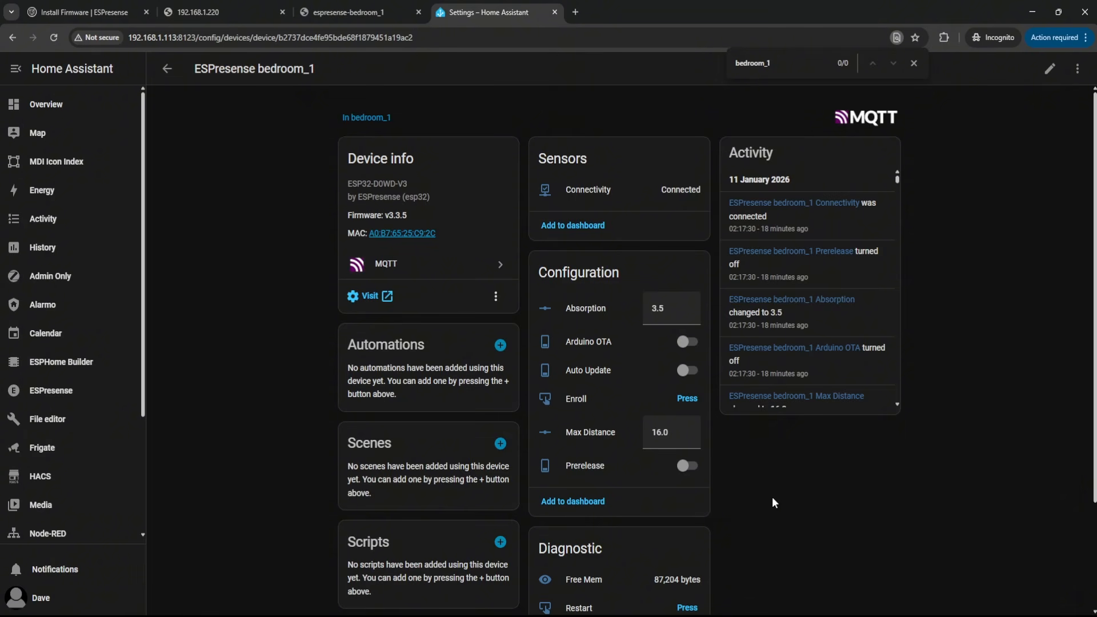
# View the ESPresense configuration page of bedroom_1 through its Home Assistant device link, and close that page.
pyautogui.click(368, 298)
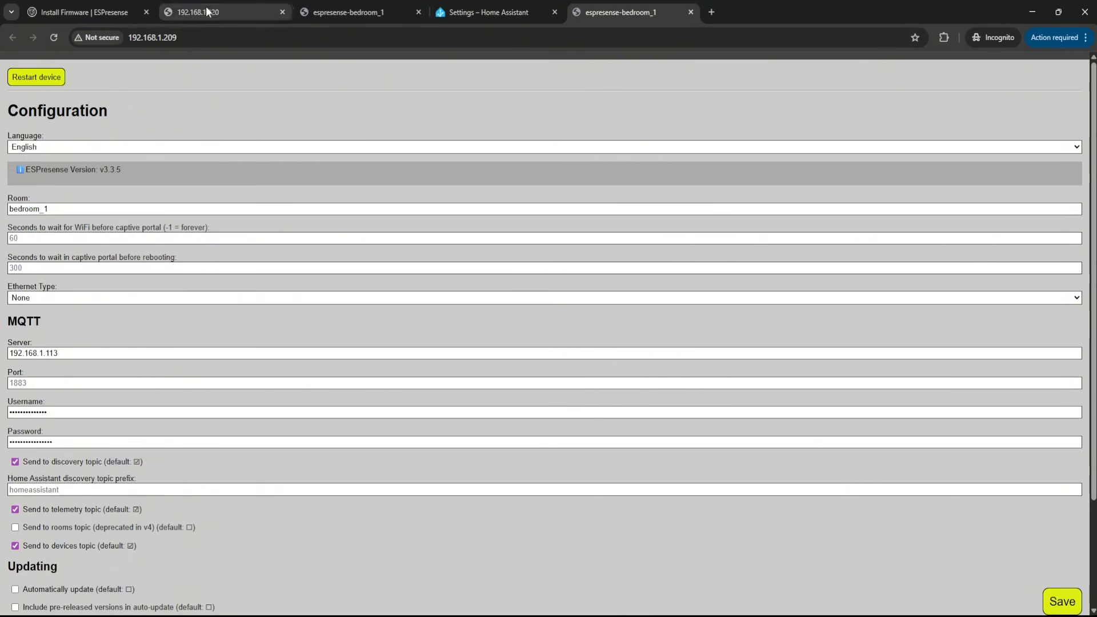
pyautogui.click(691, 12)
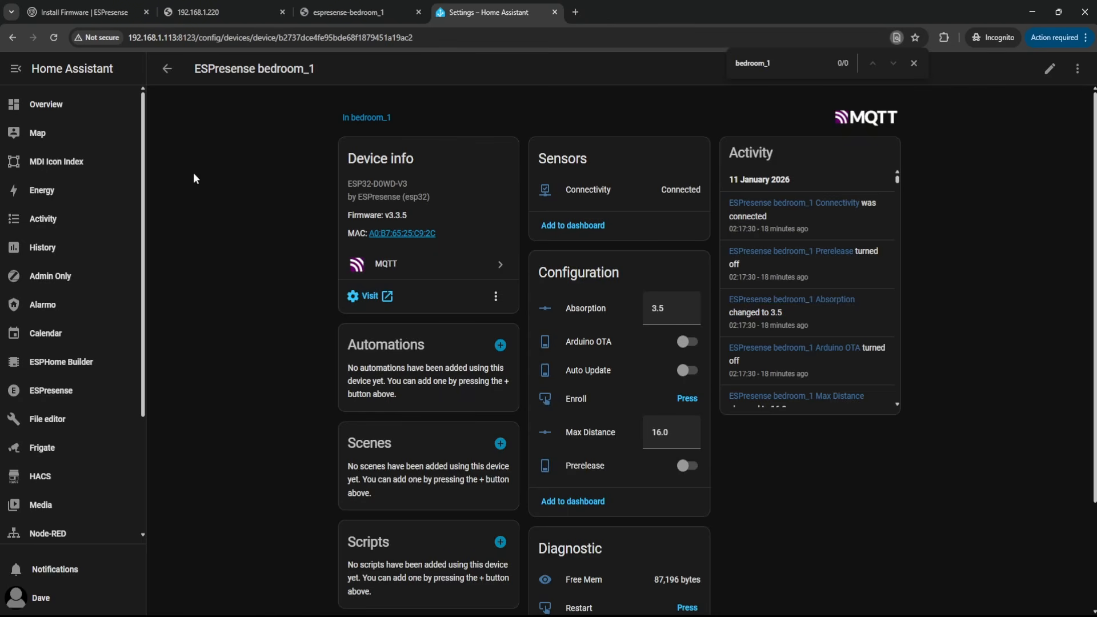
# Open the ESPresense poe_lounge_1 device in the MQTT list, view its linked configuration page and close that page.
pyautogui.click(167, 69)
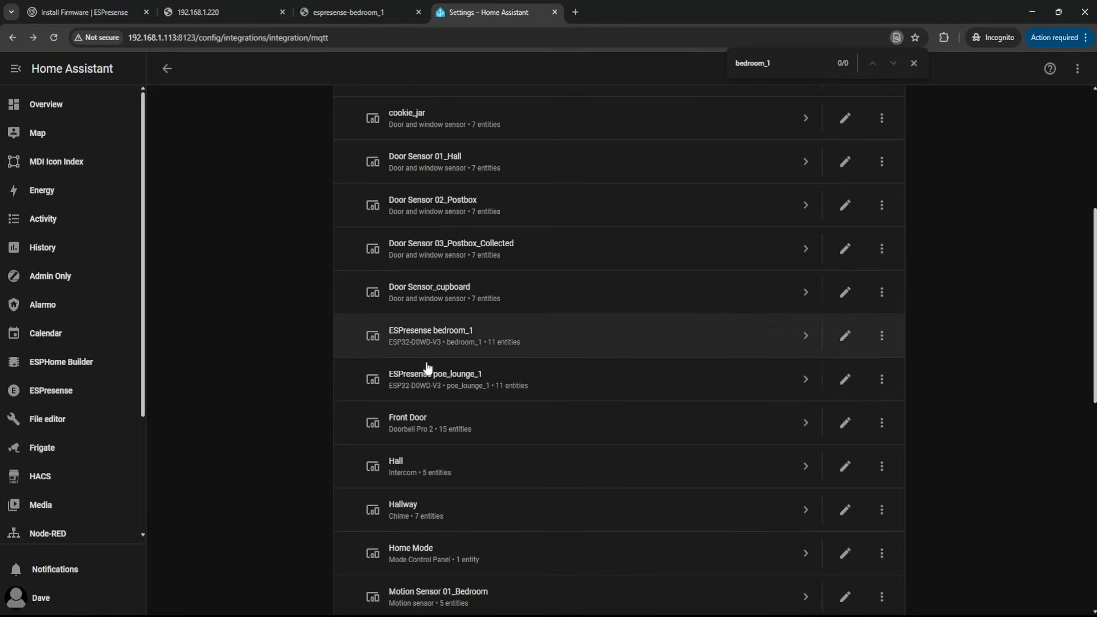
pyautogui.click(435, 380)
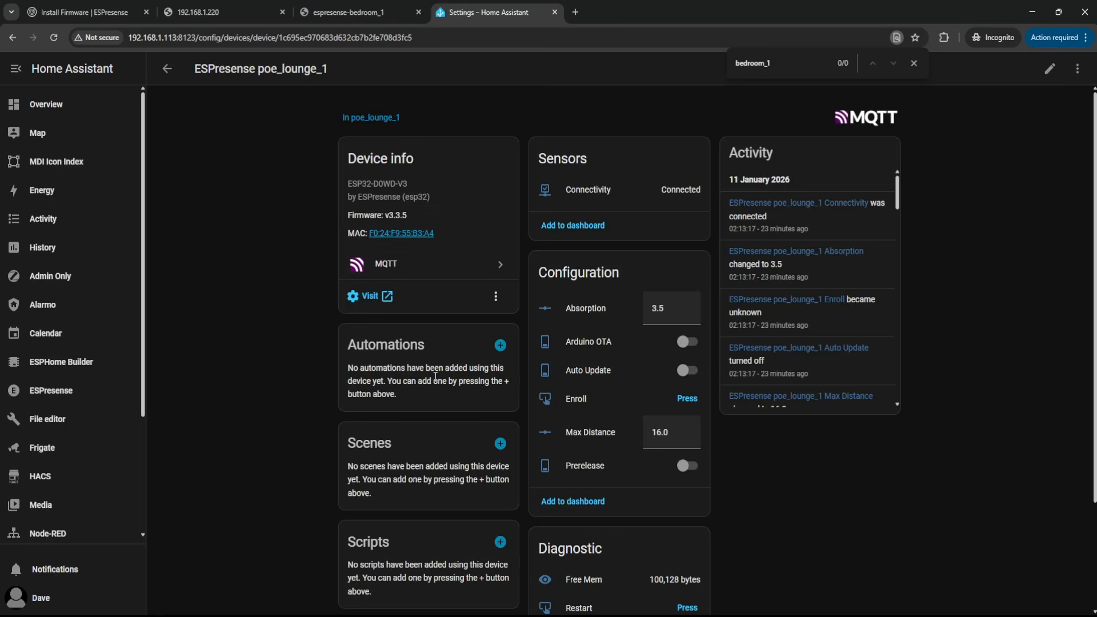
pyautogui.click(370, 297)
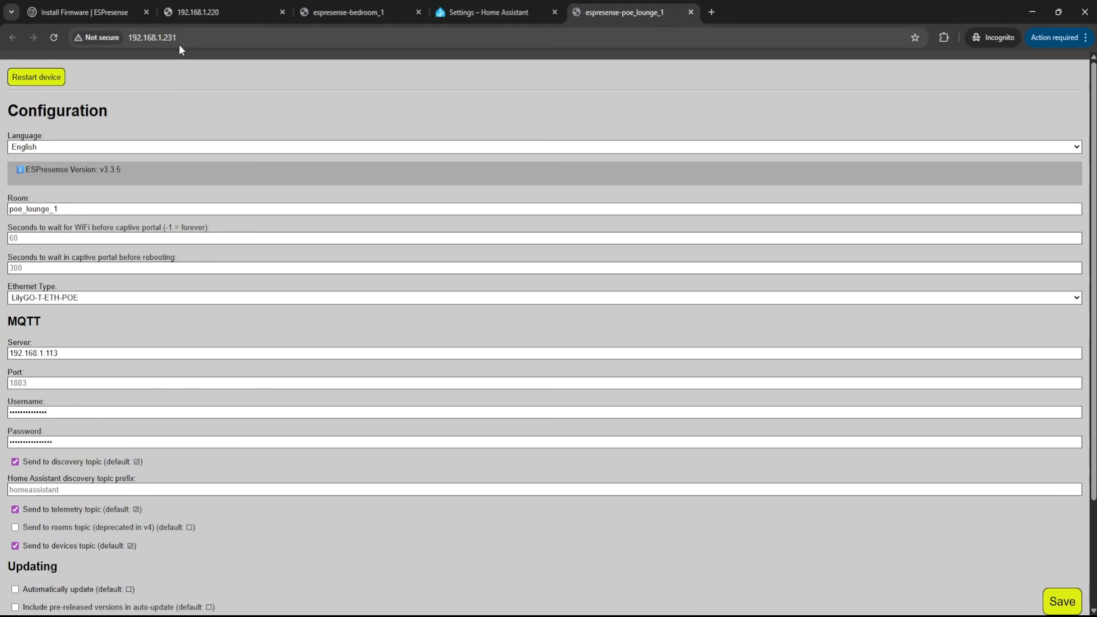
pyautogui.click(691, 14)
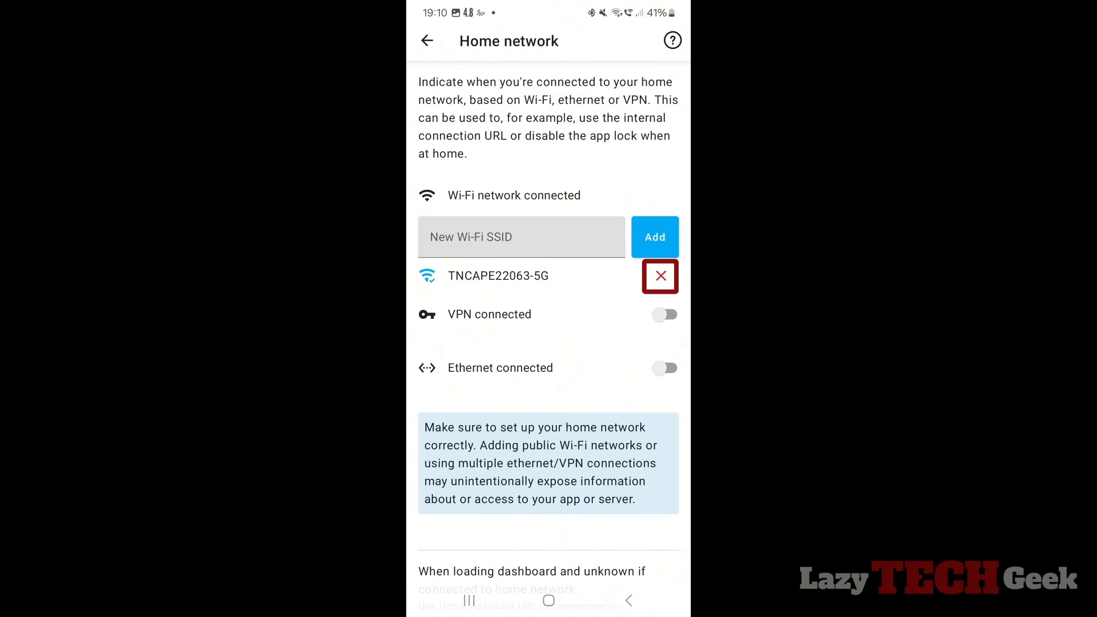
# In the phone app's home network settings, add the Wi-Fi SSID TNCAPE22063.
pyautogui.write('TNCAPE22063')
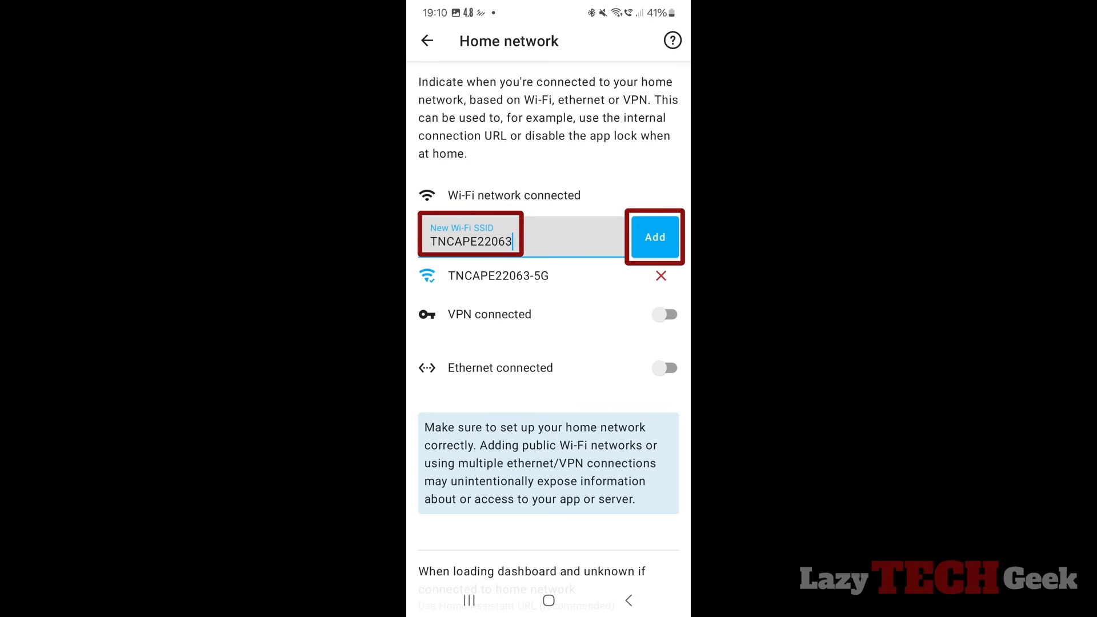
pyautogui.click(655, 237)
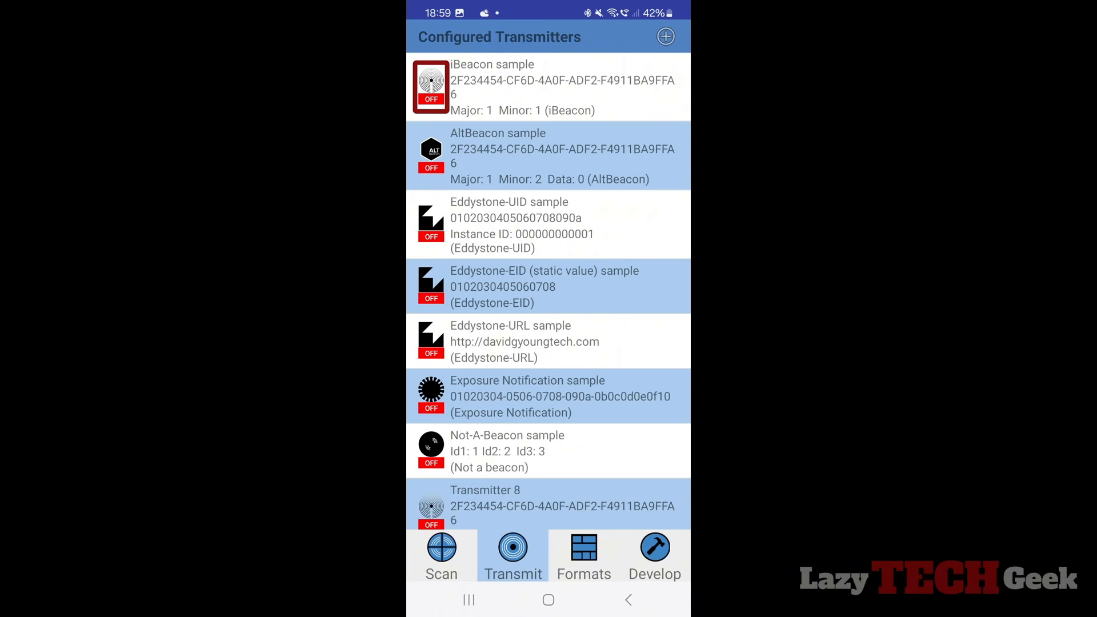
# Switch to the phone's beacon app and turn on the iBeacon sample transmitter.
pyautogui.click(431, 87)
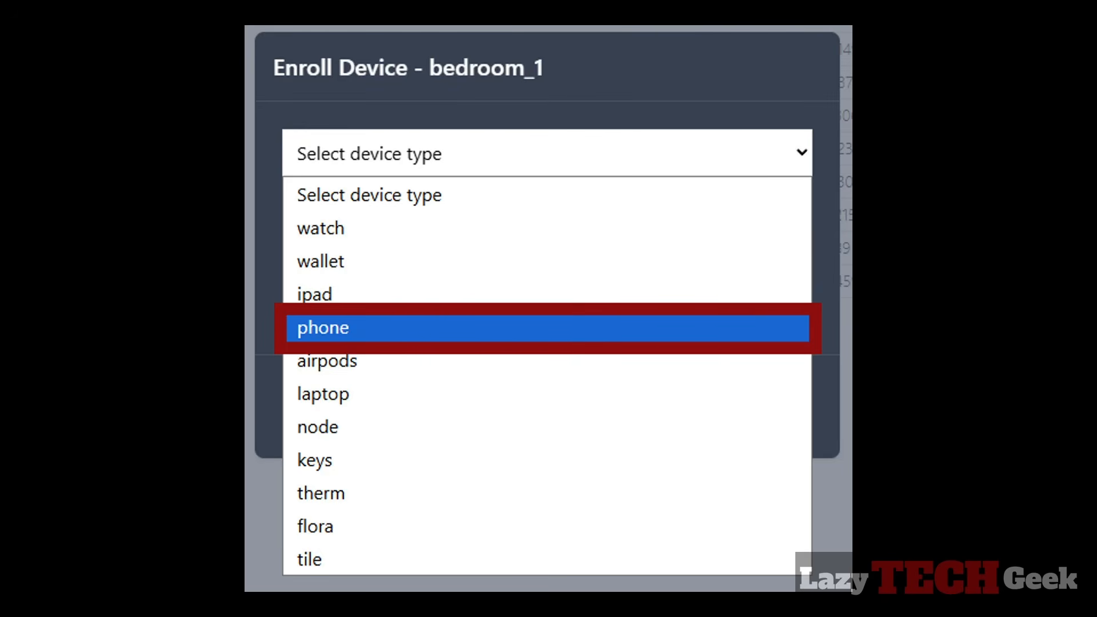
# In the ESPresense enrollment dialog for bedroom_1, set the device type to phone and enter the name iPhone.
pyautogui.press('Return')
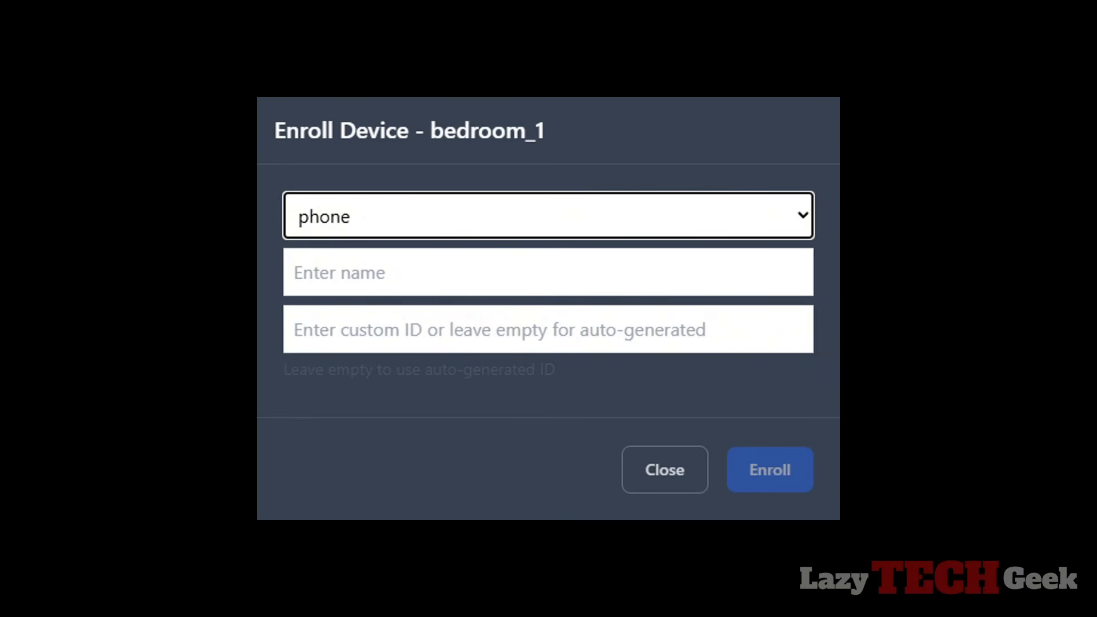
pyautogui.click(548, 272)
pyautogui.write('iPhone')
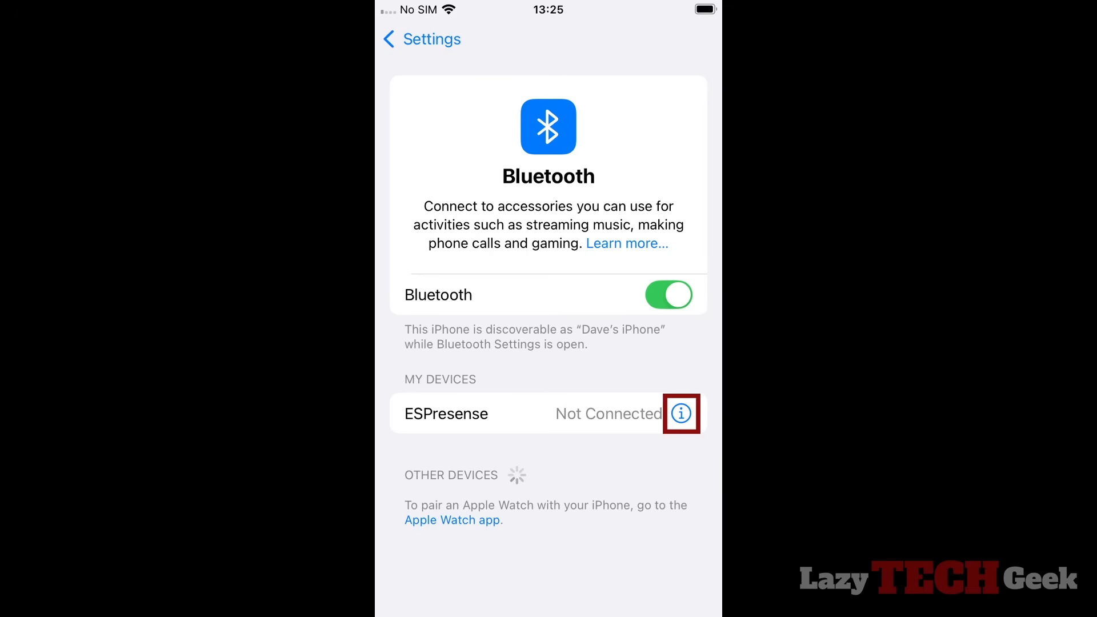
# In the iPhone's Bluetooth settings, forget the paired ESPresense device.
pyautogui.click(681, 414)
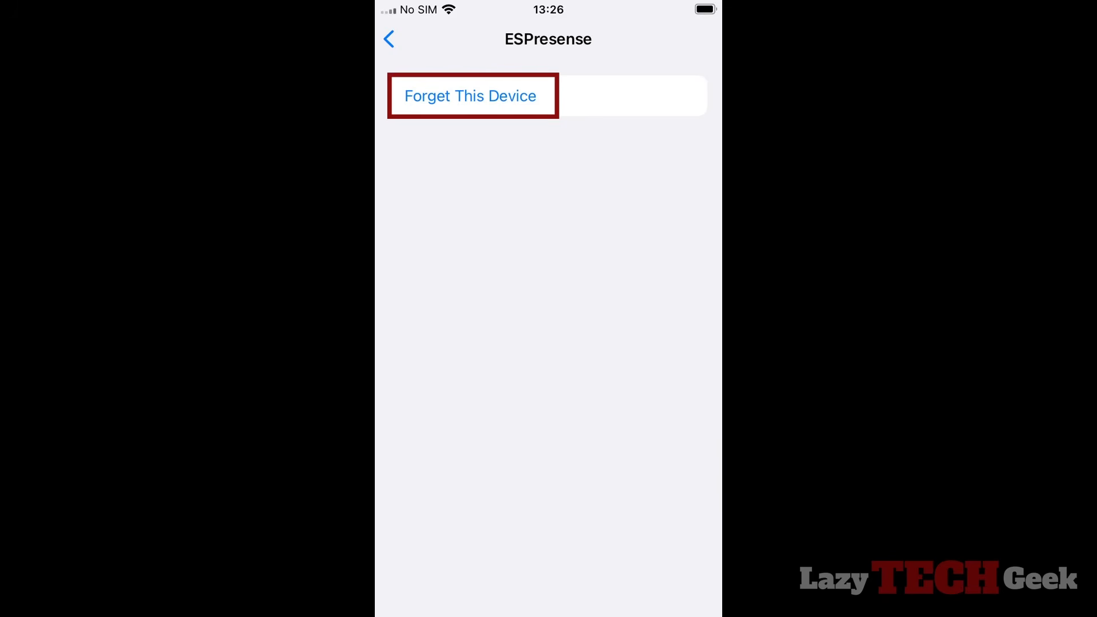
pyautogui.click(470, 96)
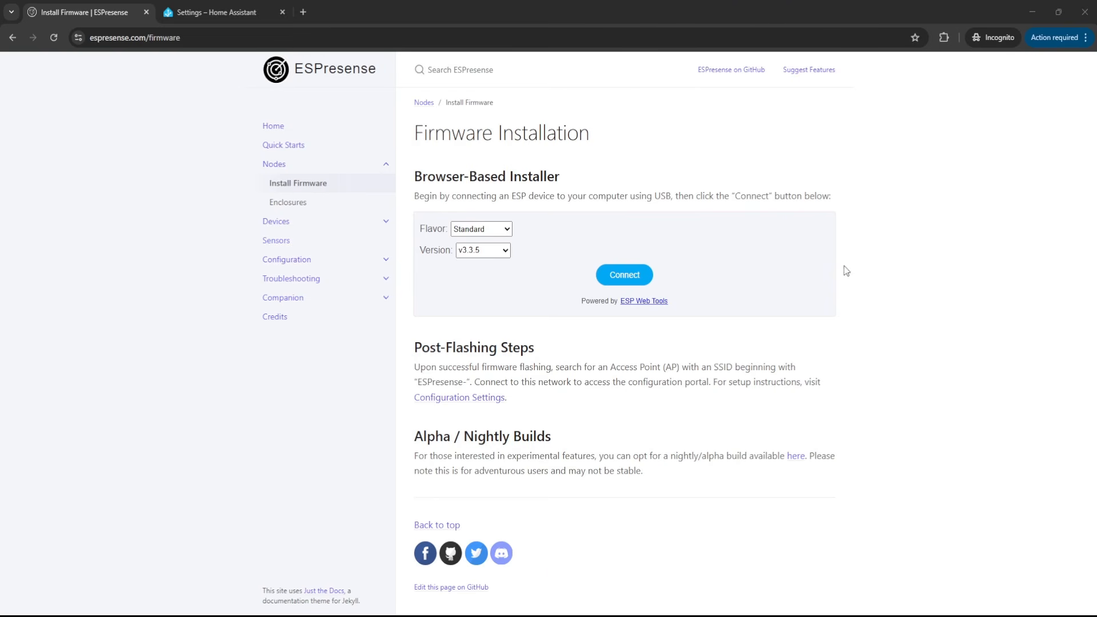
# On the ESPresense firmware page, connect to the CP2102 USB to UART Bridge Controller on COM4 and open the board's logs and console.
pyautogui.click(645, 279)
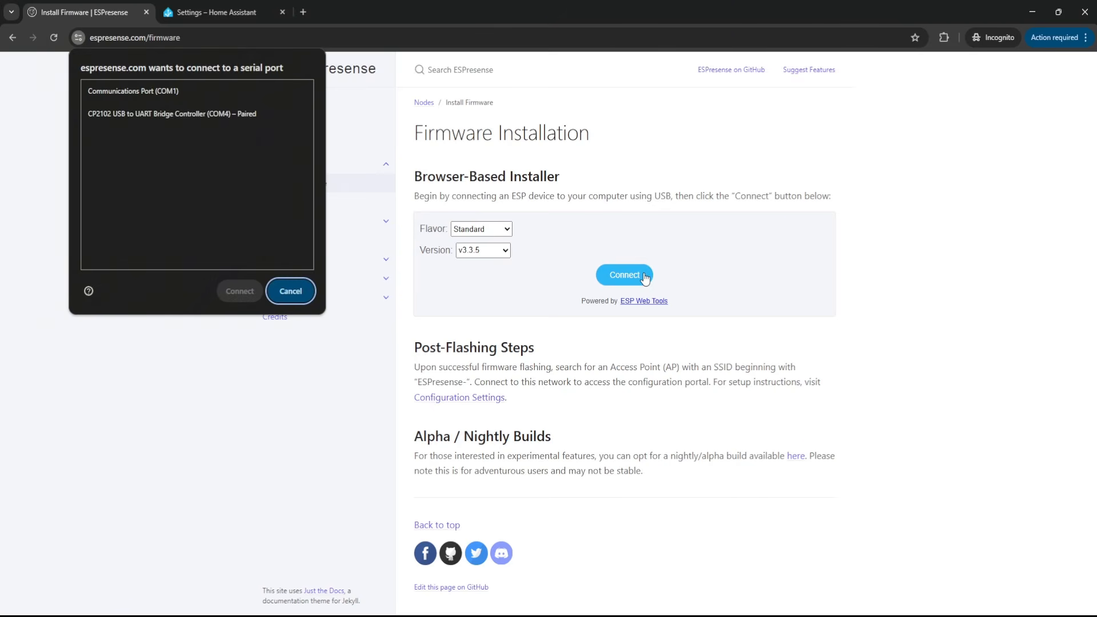
pyautogui.click(208, 116)
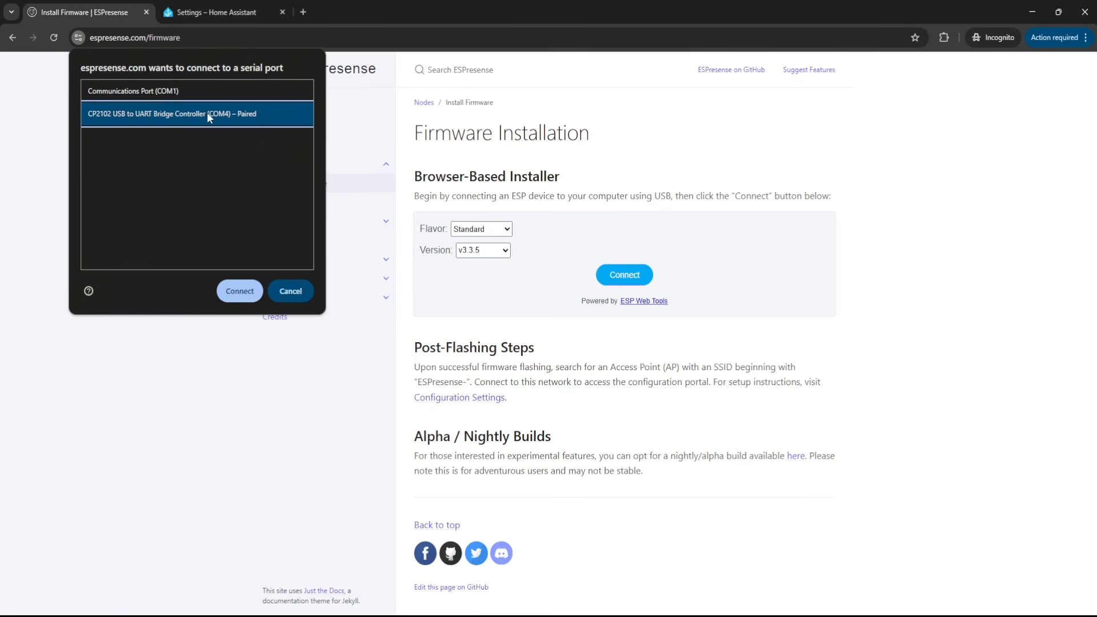
pyautogui.click(240, 292)
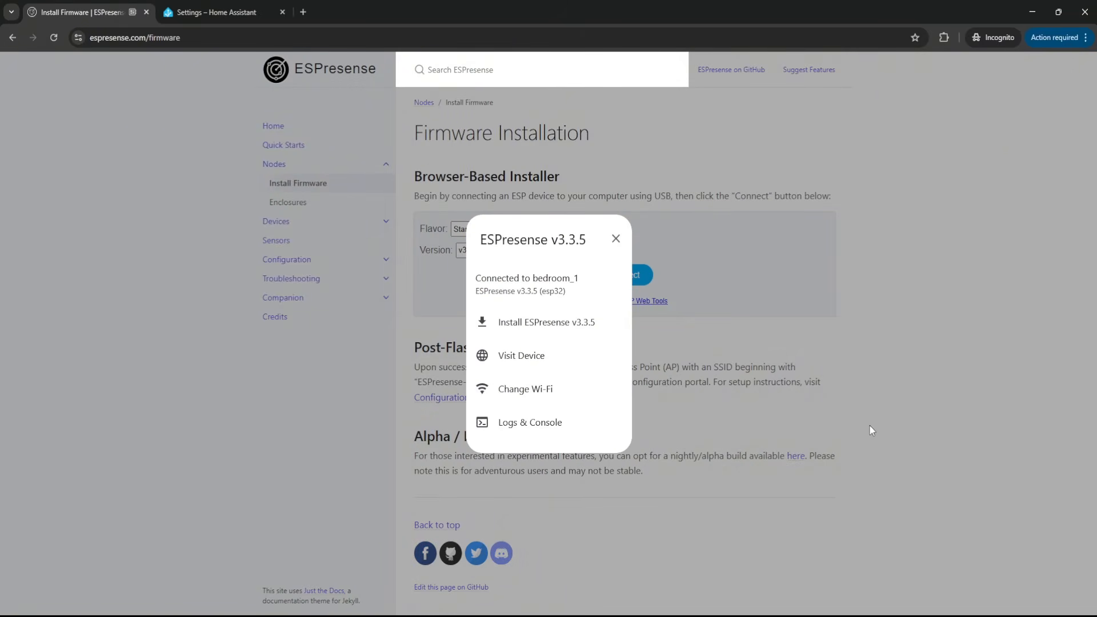
pyautogui.click(577, 424)
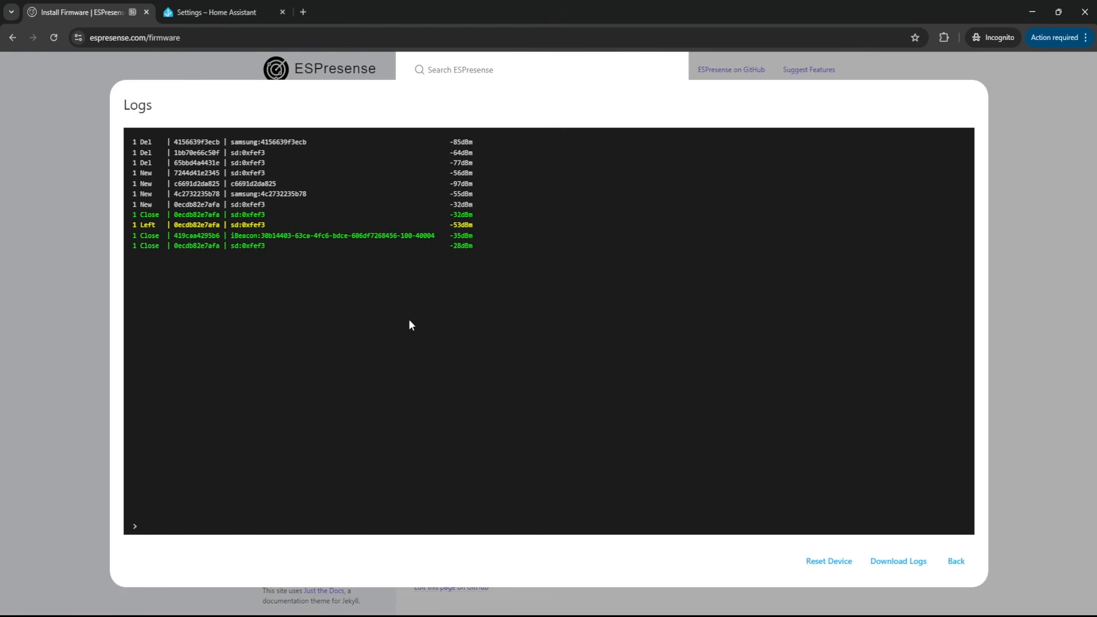
# Copy the full iBeacon ID from the log's Close entry, then leave the logs and close the installer dialog.
pyautogui.doubleClick(143, 236)
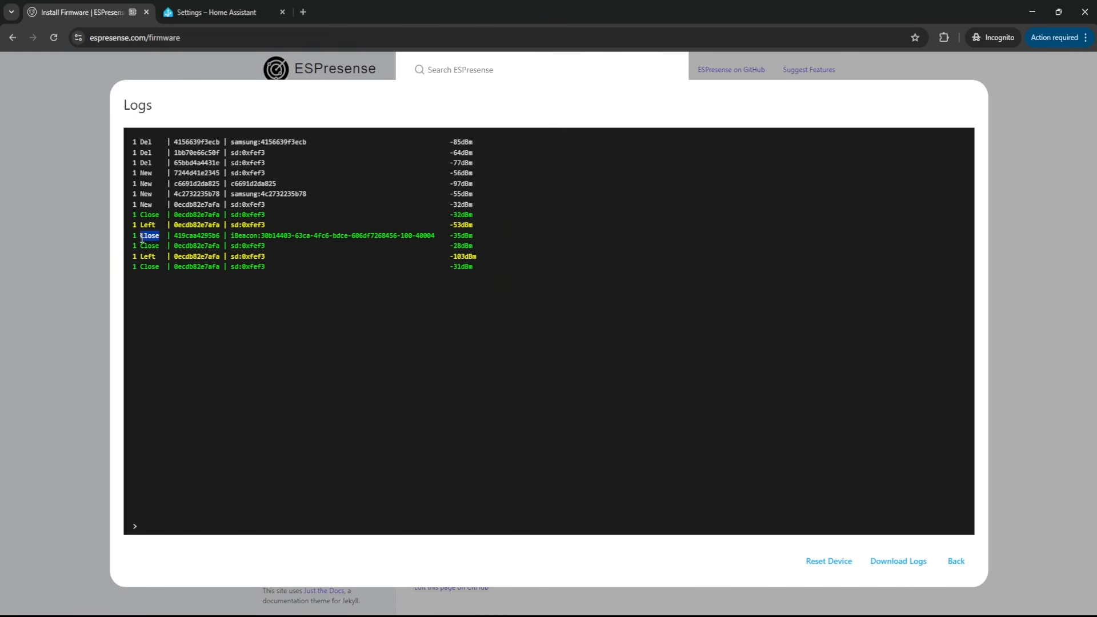
pyautogui.moveTo(436, 236); pyautogui.dragTo(232, 239)
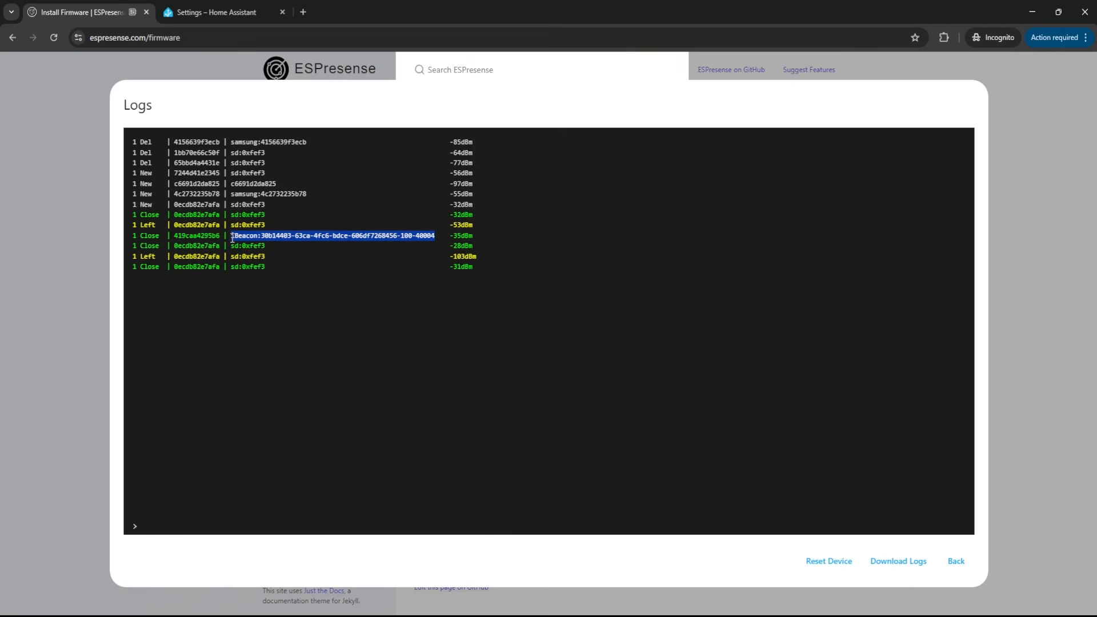
pyautogui.rightClick(318, 243)
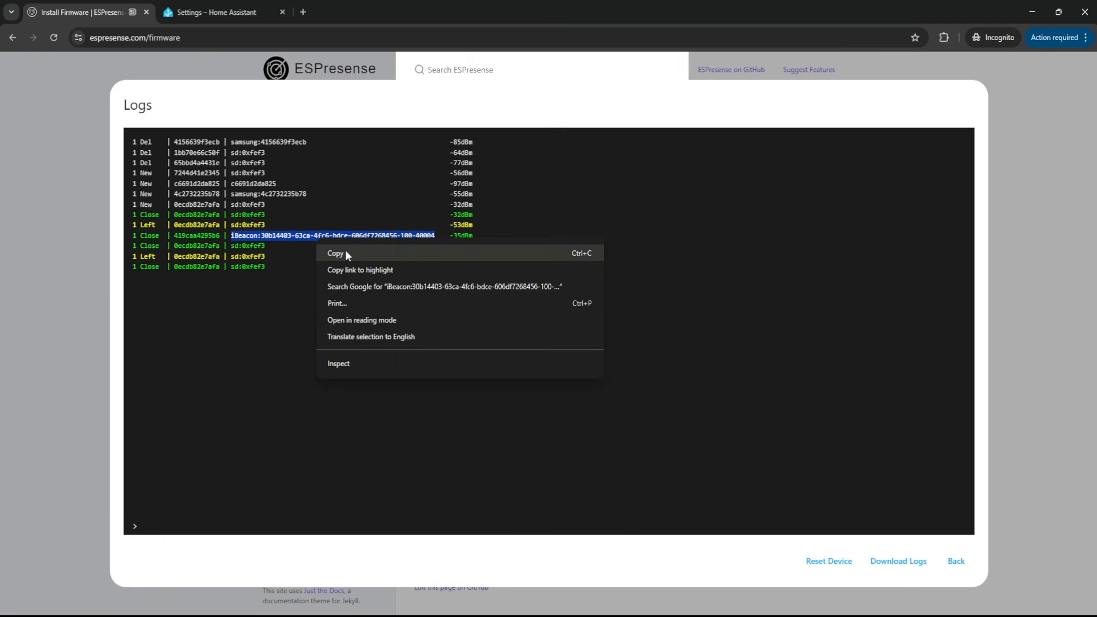
pyautogui.click(755, 295)
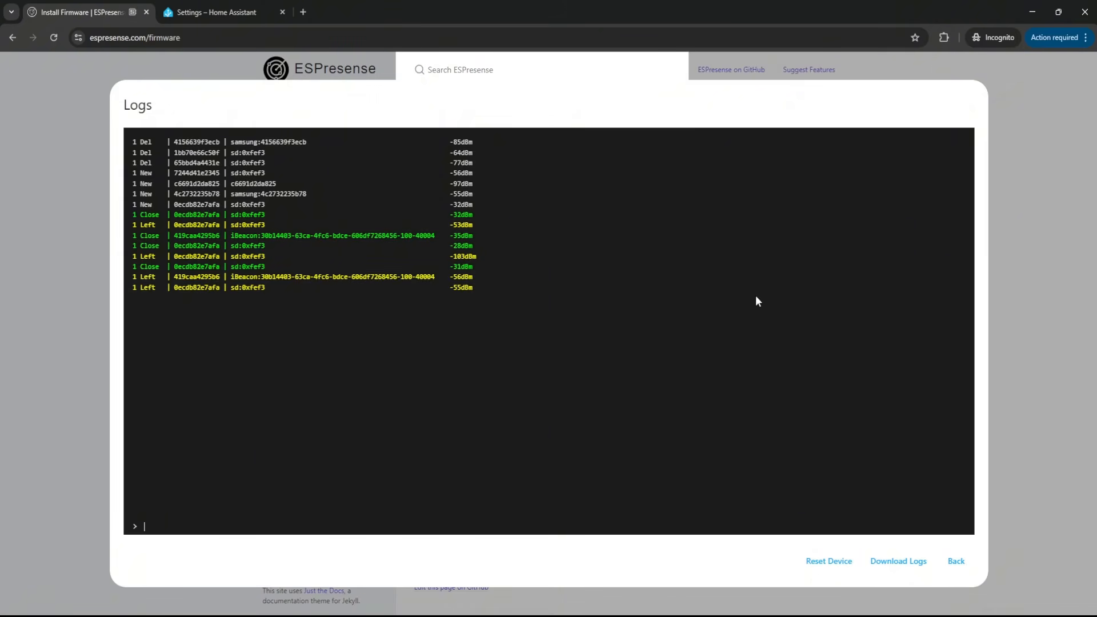
pyautogui.click(951, 561)
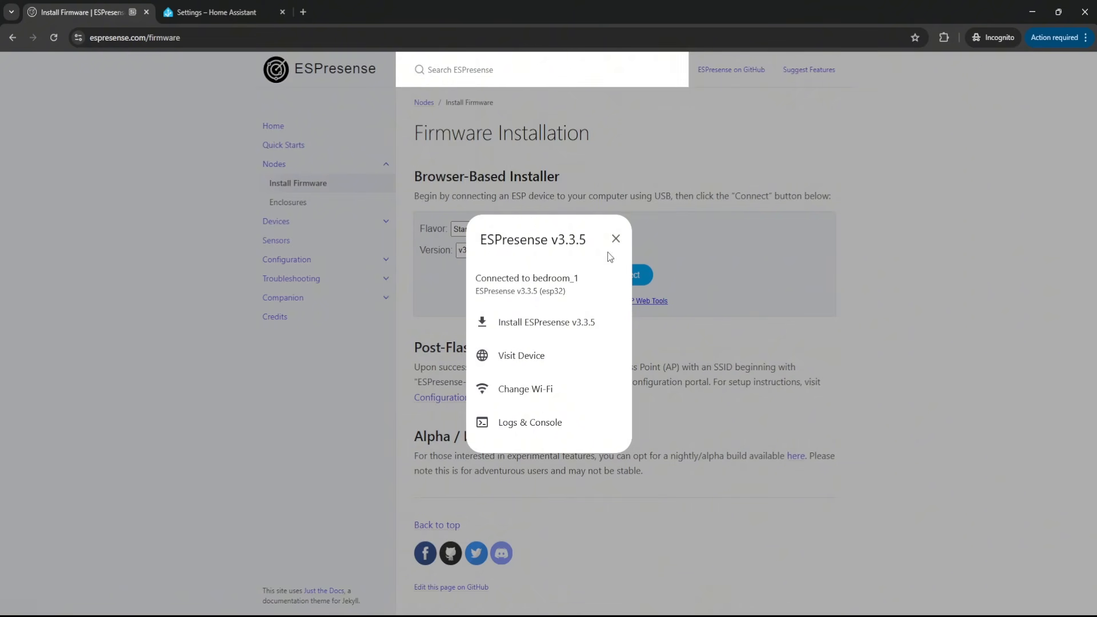
pyautogui.click(616, 240)
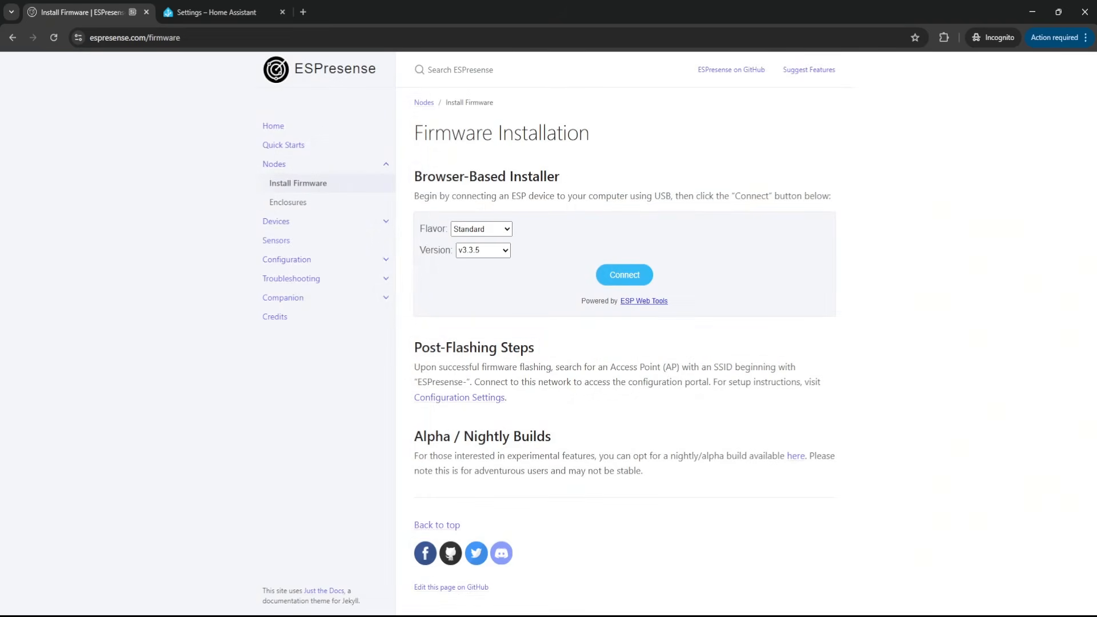
# Switch to Home Assistant, search the configured devices and services integrations for mqtt, and open the MQTT integration.
pyautogui.click(218, 12)
pyautogui.scroll(-1, 103, 443)
pyautogui.scroll(-2, 103, 443)
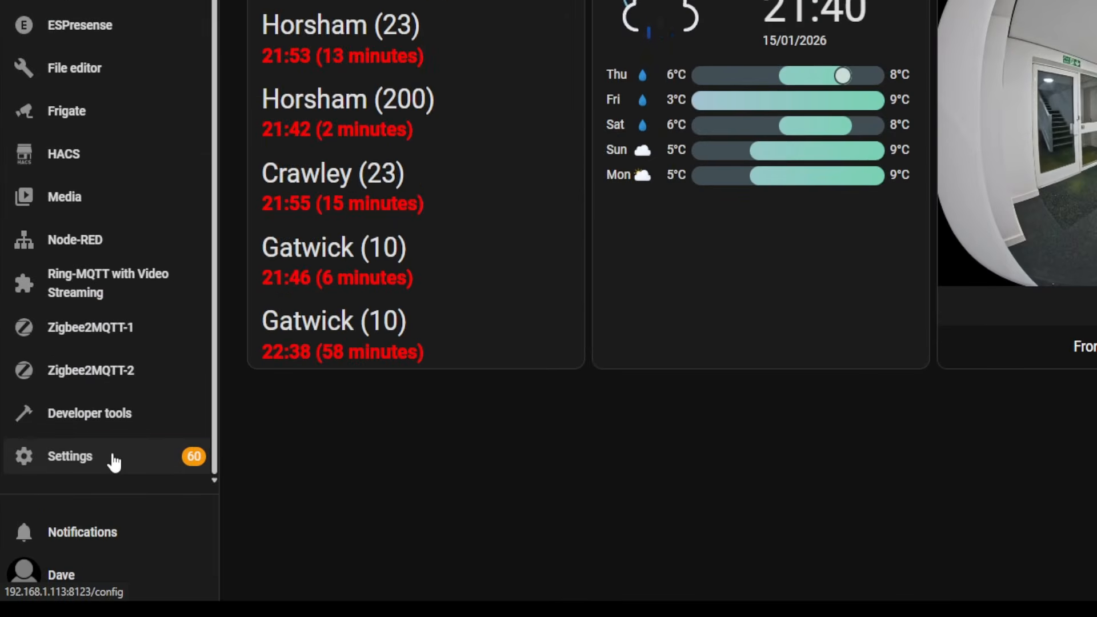
pyautogui.click(114, 461)
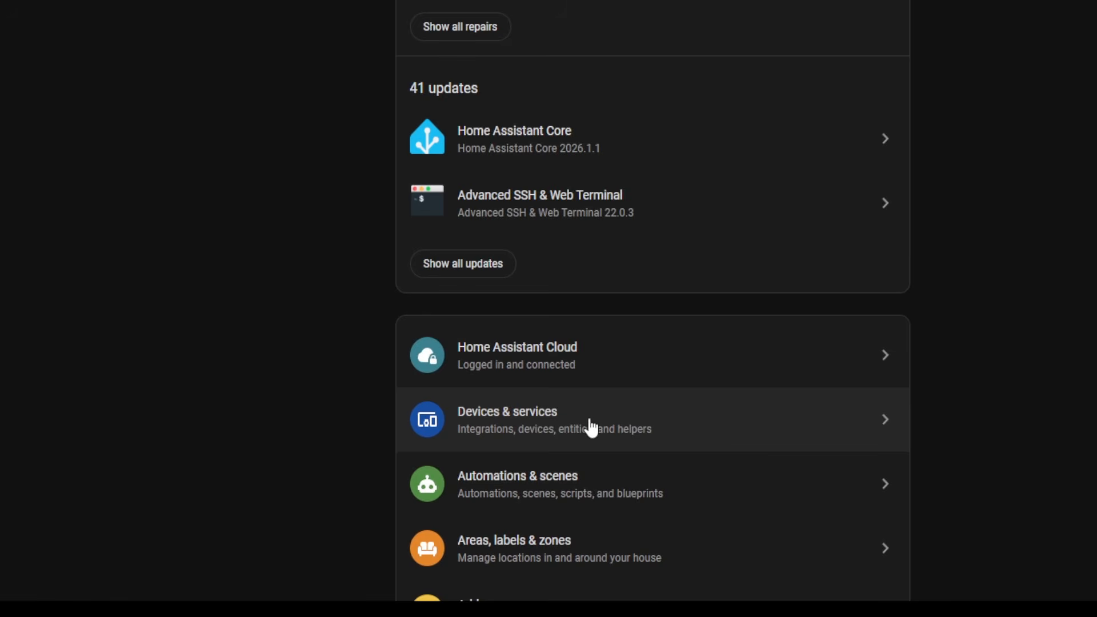
pyautogui.click(591, 427)
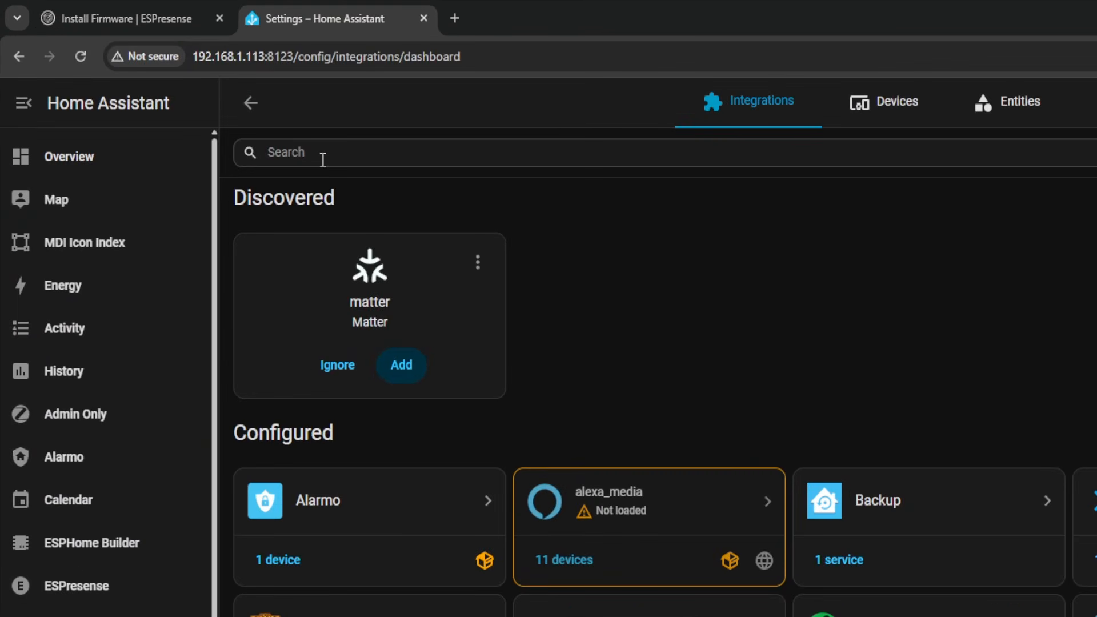
pyautogui.click(323, 160)
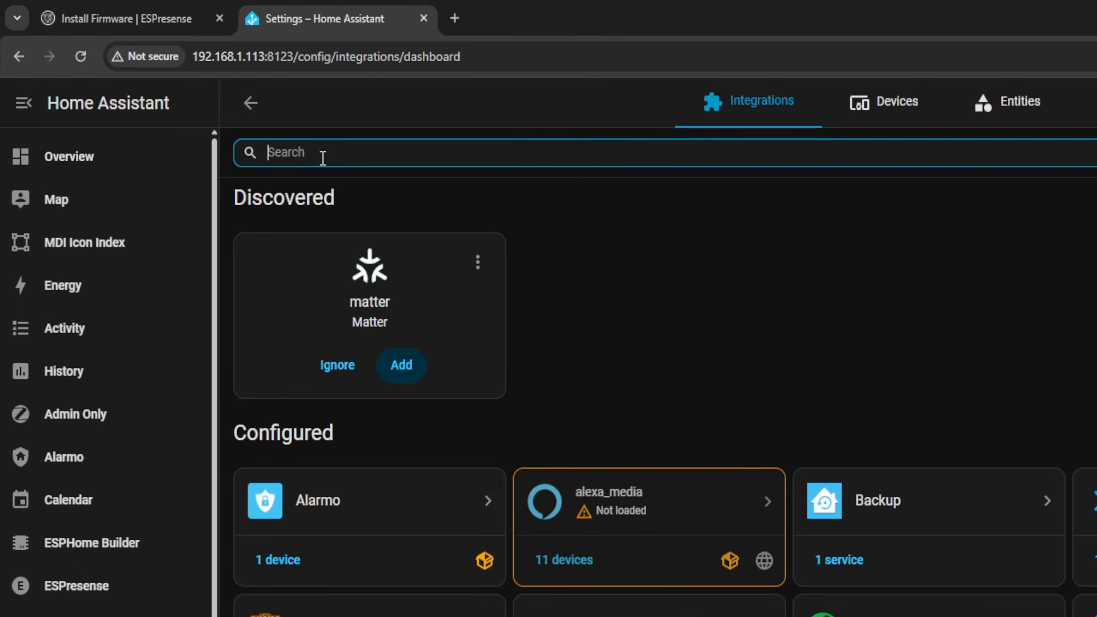
pyautogui.write('mqtt')
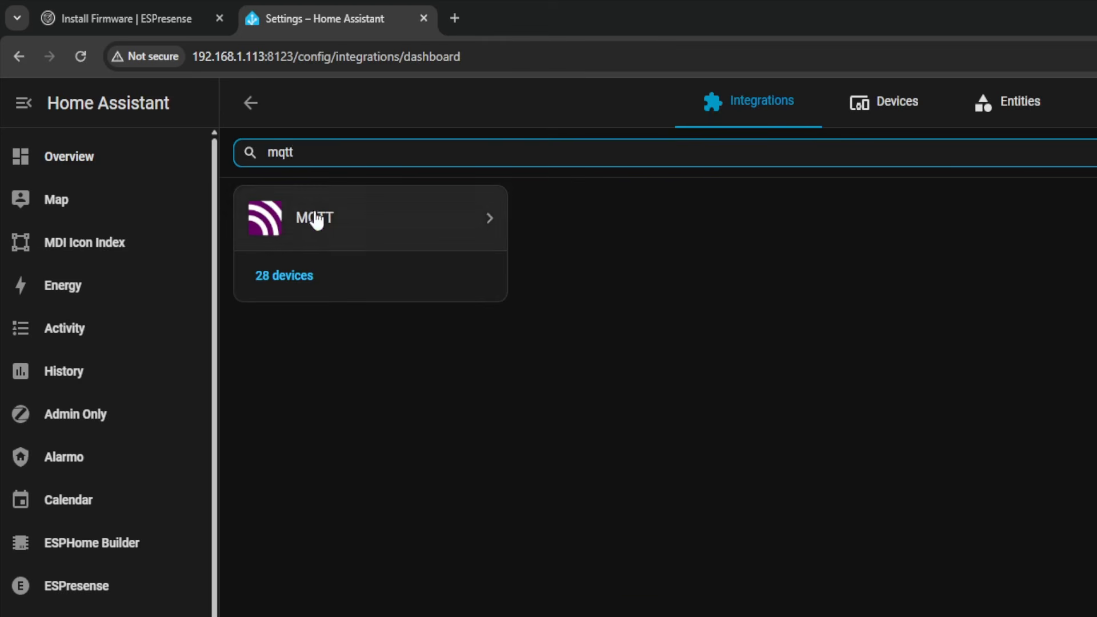
pyautogui.click(329, 220)
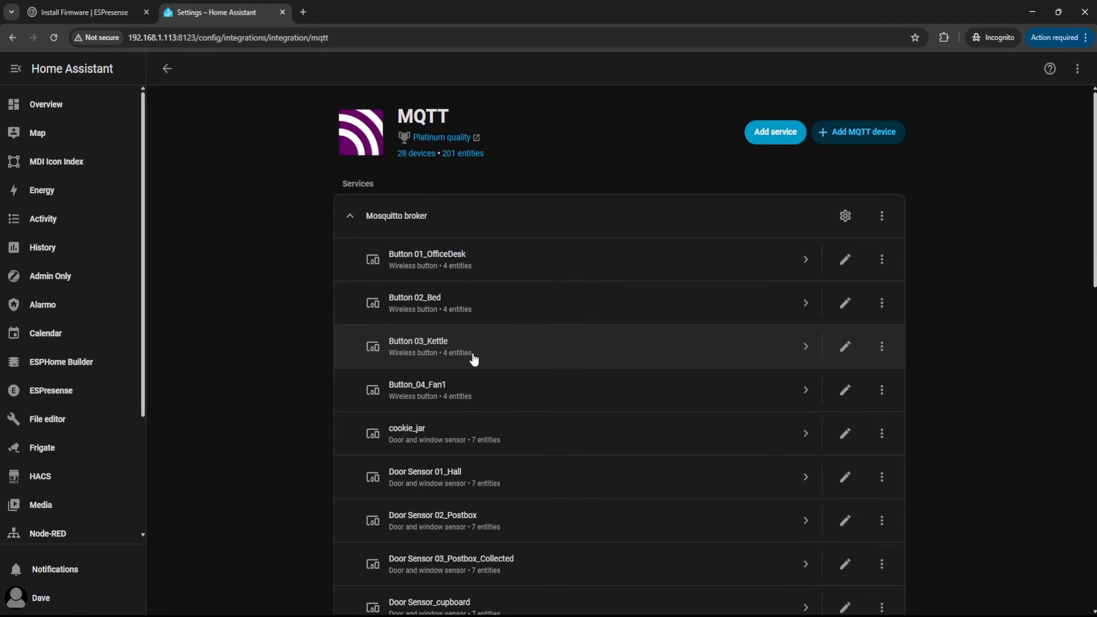
# Open the ESPresense bedroom_1 device under the Mosquitto broker and visit its web configuration page.
pyautogui.scroll(-4, 517, 380)
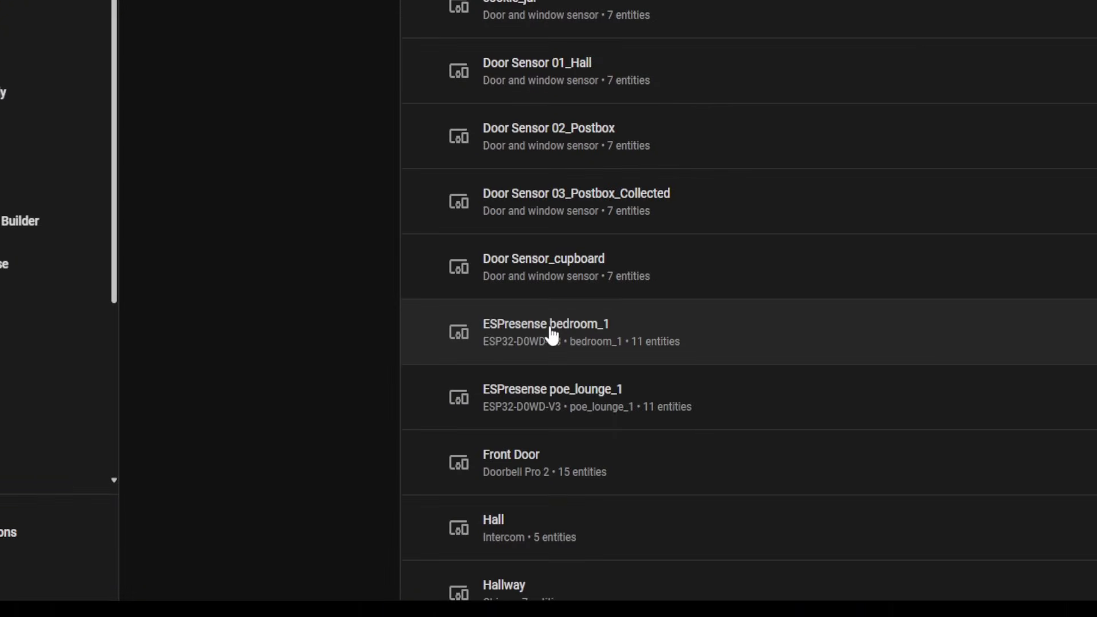
pyautogui.click(552, 332)
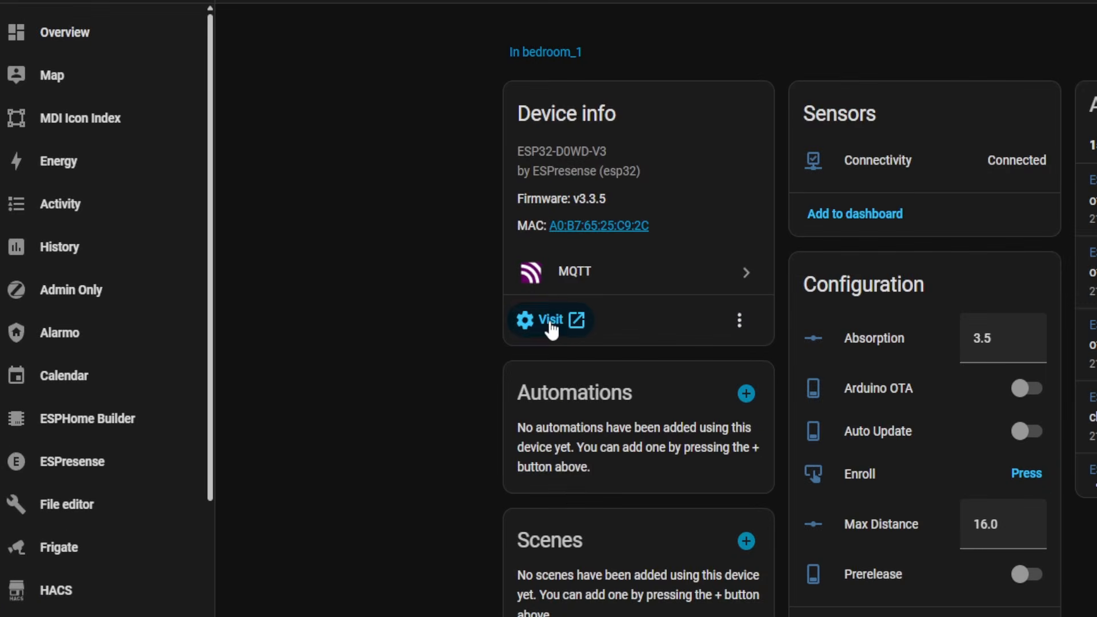
pyautogui.click(370, 298)
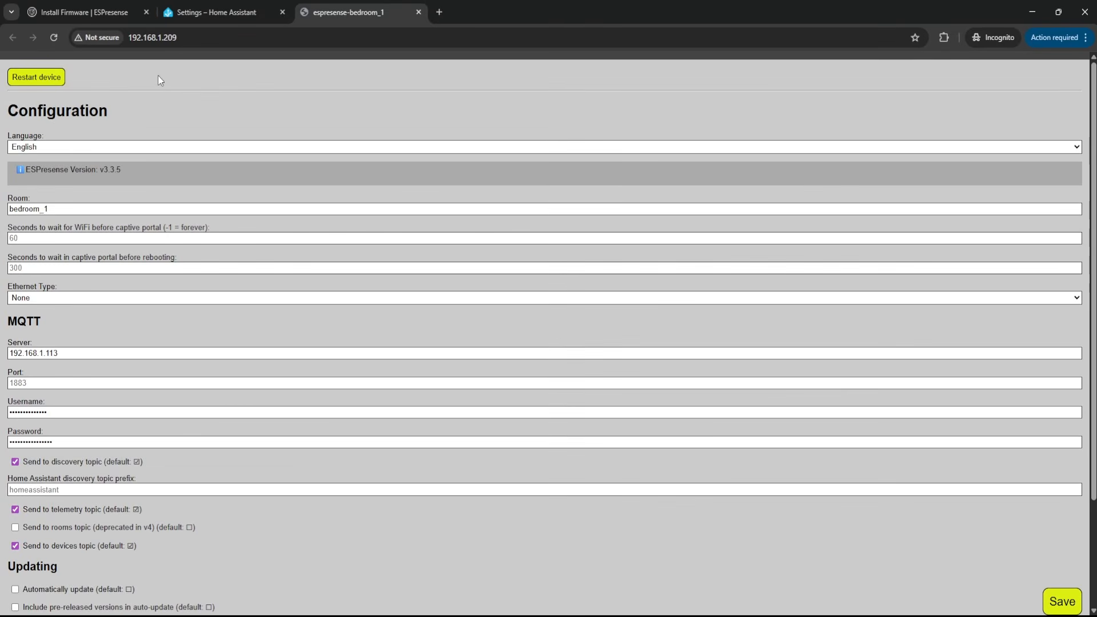
# Open the other settings of the bedroom_1 node and display its list of detected fingerprints.
pyautogui.scroll(-3, 153, 409)
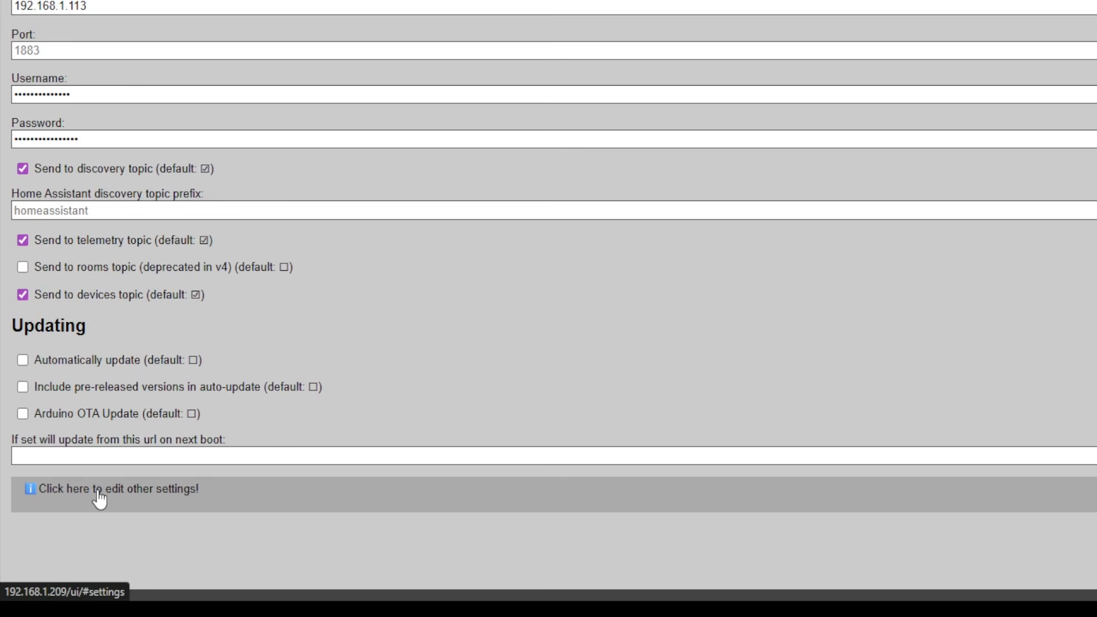
pyautogui.click(99, 495)
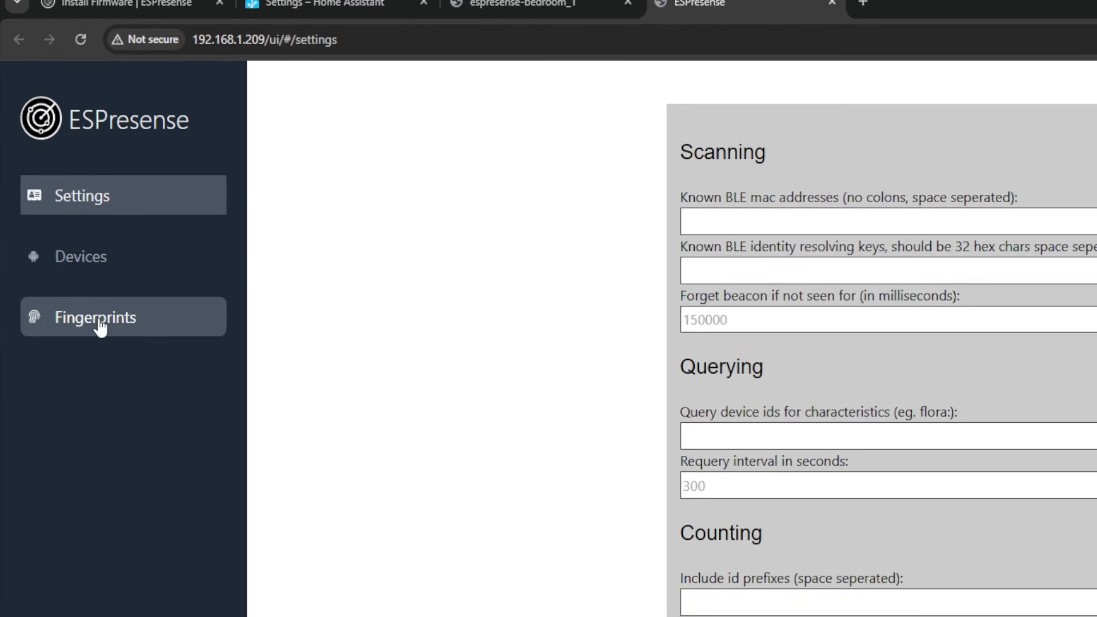
pyautogui.click(68, 230)
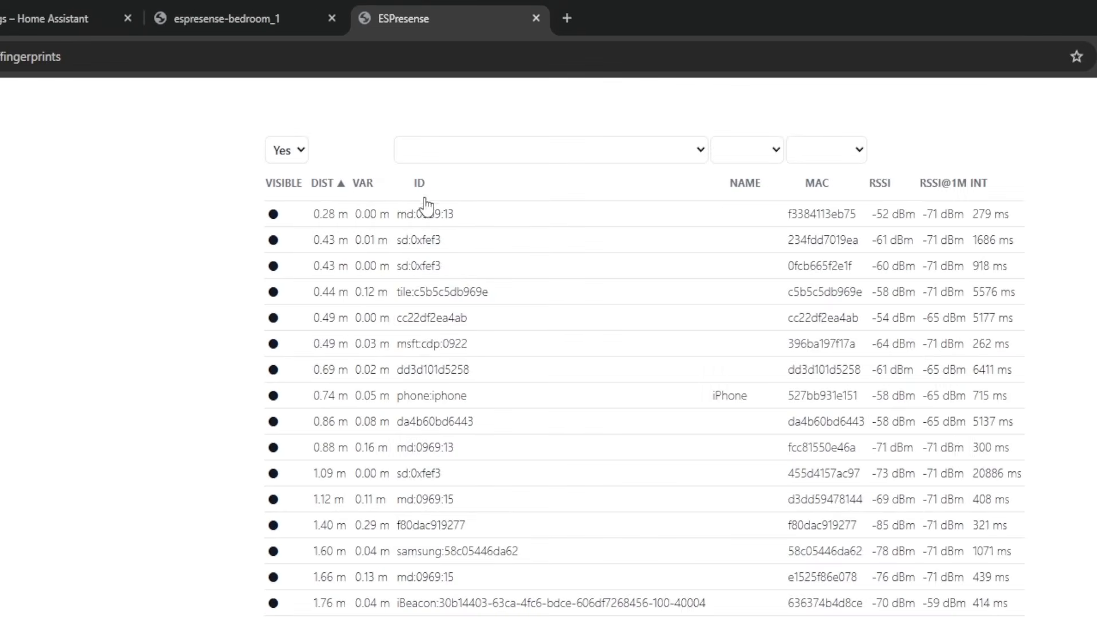
# Filter the fingerprint list to iBeacon: IDs and highlight the full IDs starting with 30b14403 and 6d4b14cd for copying.
pyautogui.click(340, 186)
pyautogui.click(340, 186)
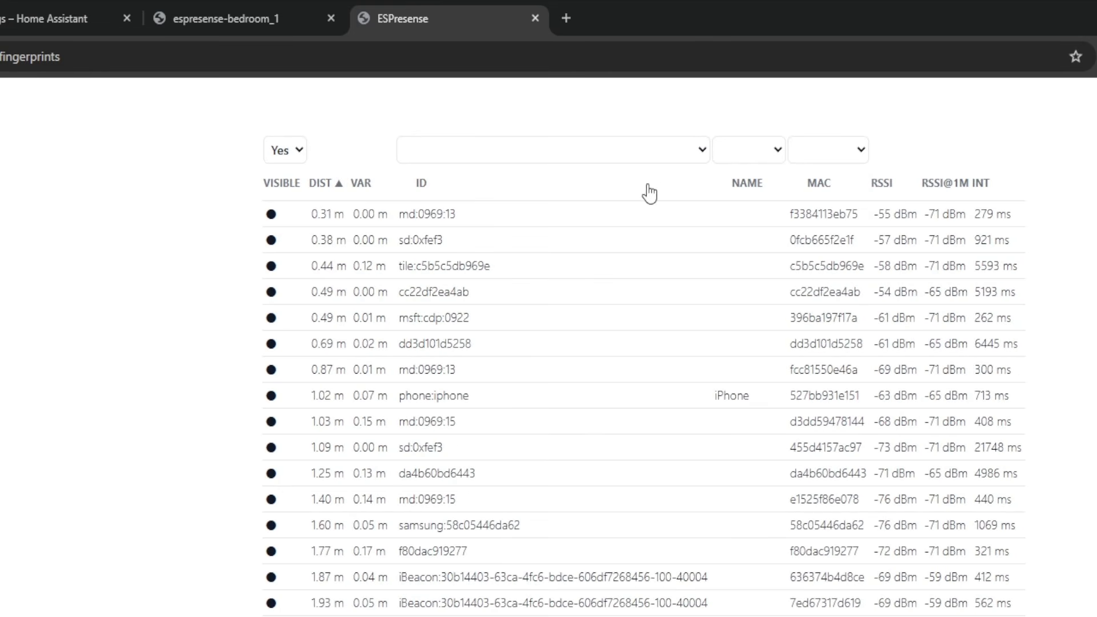
pyautogui.click(700, 155)
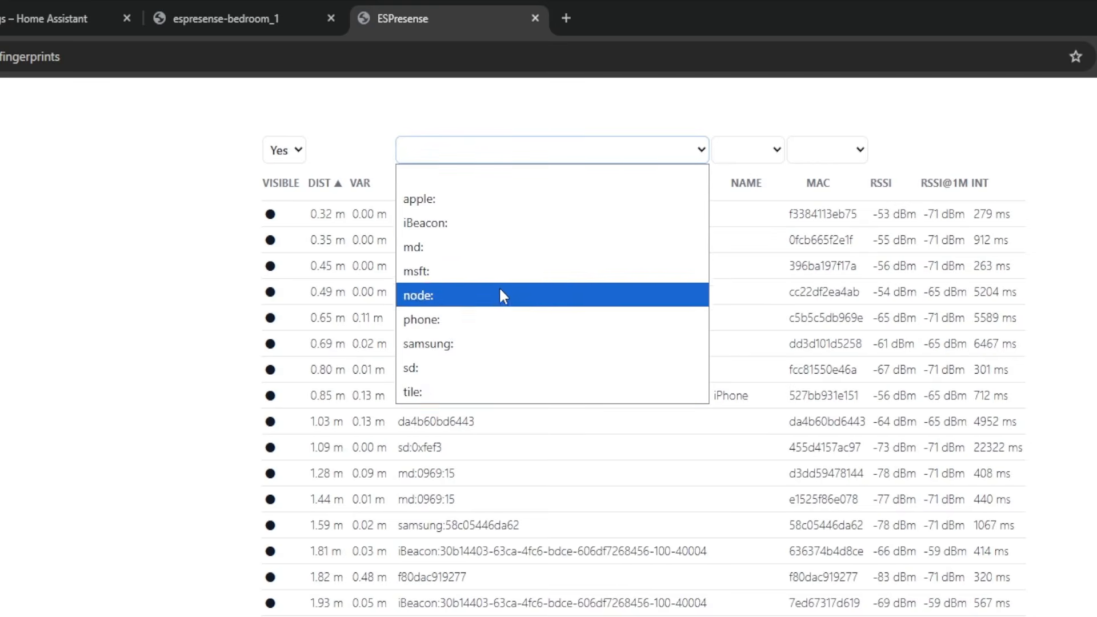
pyautogui.click(495, 230)
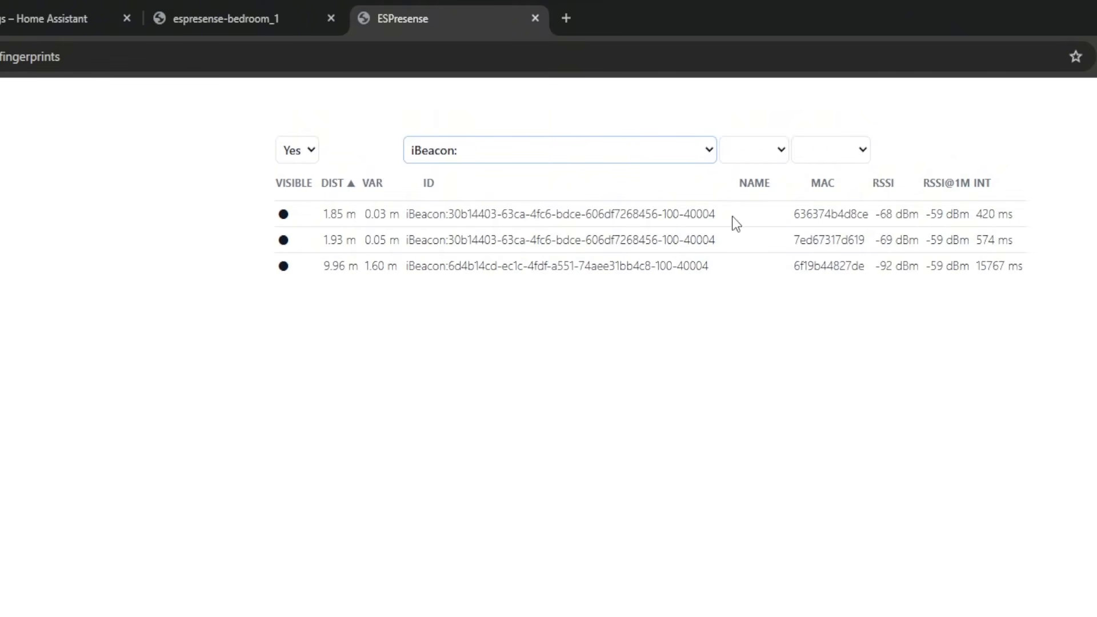
pyautogui.moveTo(729, 214); pyautogui.dragTo(406, 214)
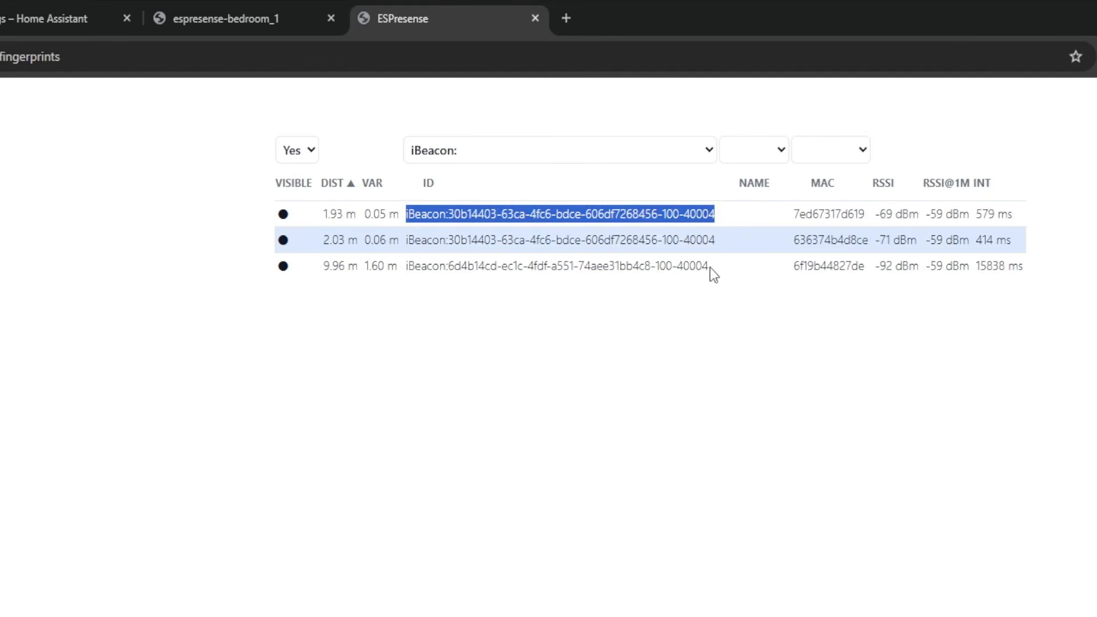
pyautogui.moveTo(710, 266); pyautogui.dragTo(402, 274)
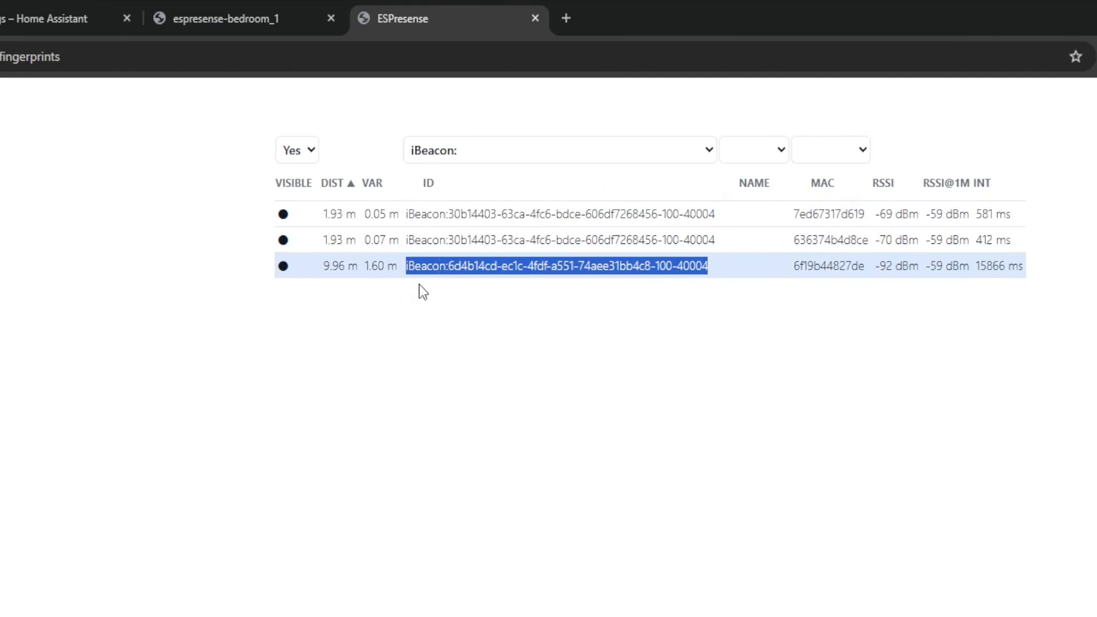
pyautogui.rightClick(436, 266)
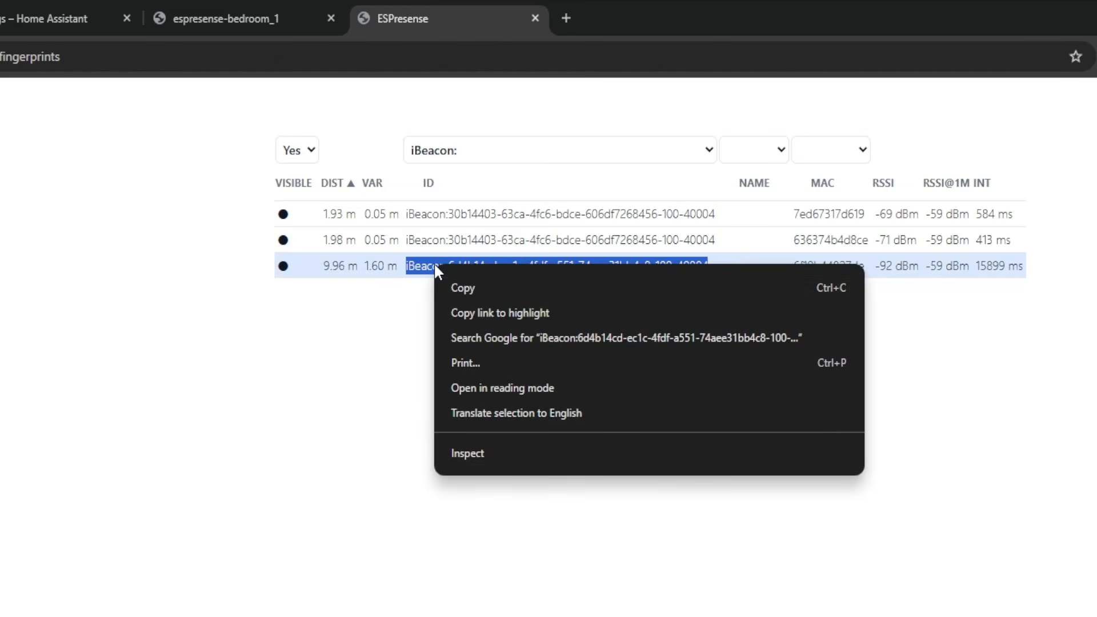
pyautogui.click(318, 387)
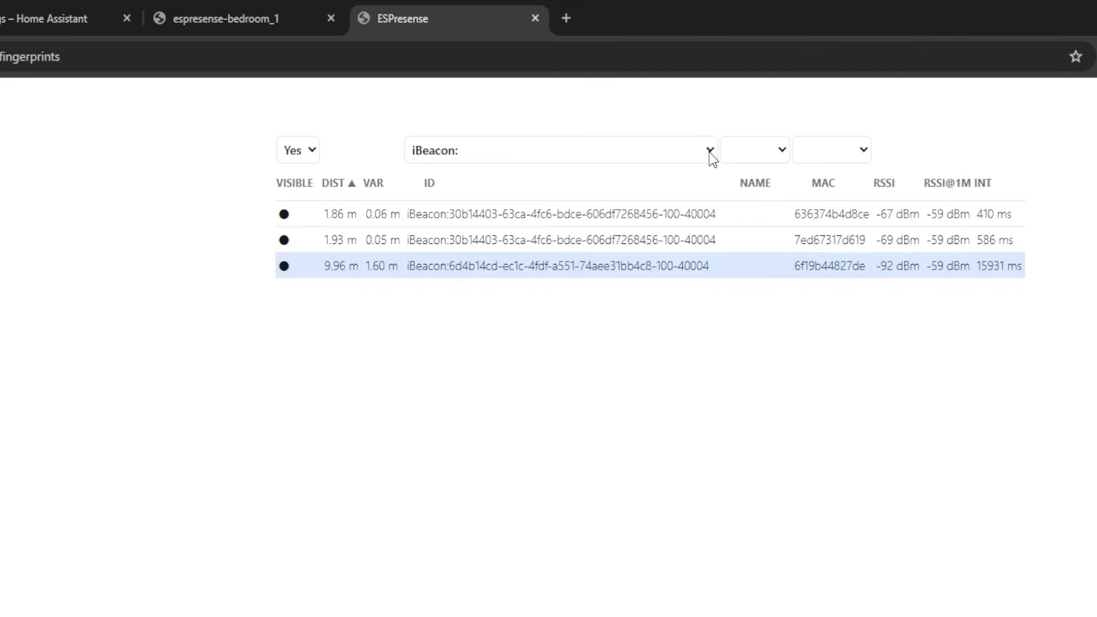
# Filter the fingerprint list to phone: IDs.
pyautogui.click(709, 150)
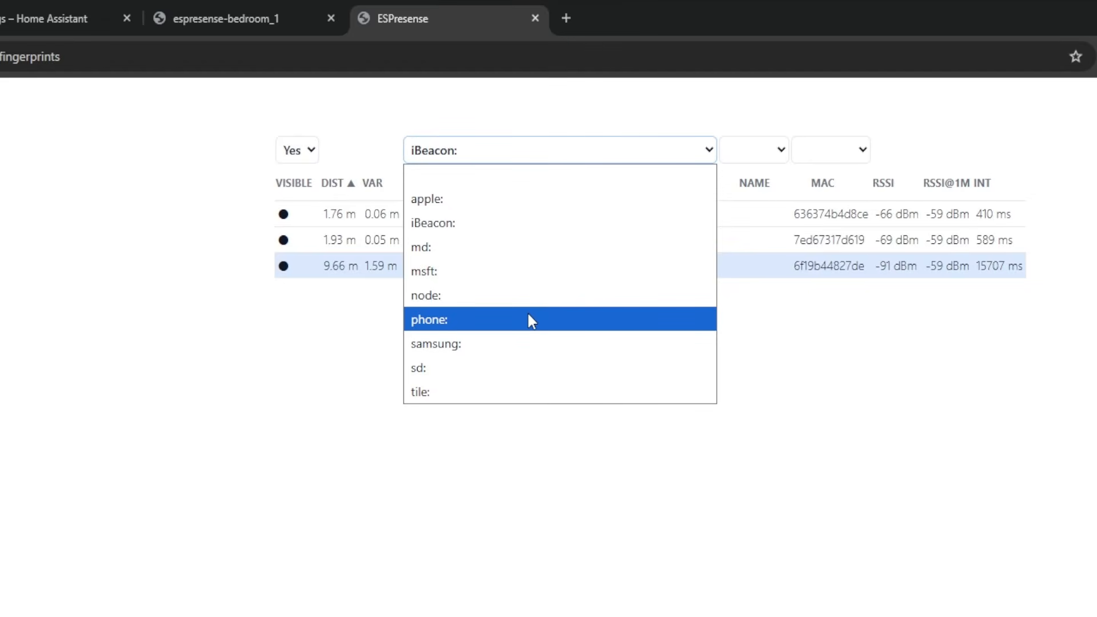
pyautogui.click(528, 319)
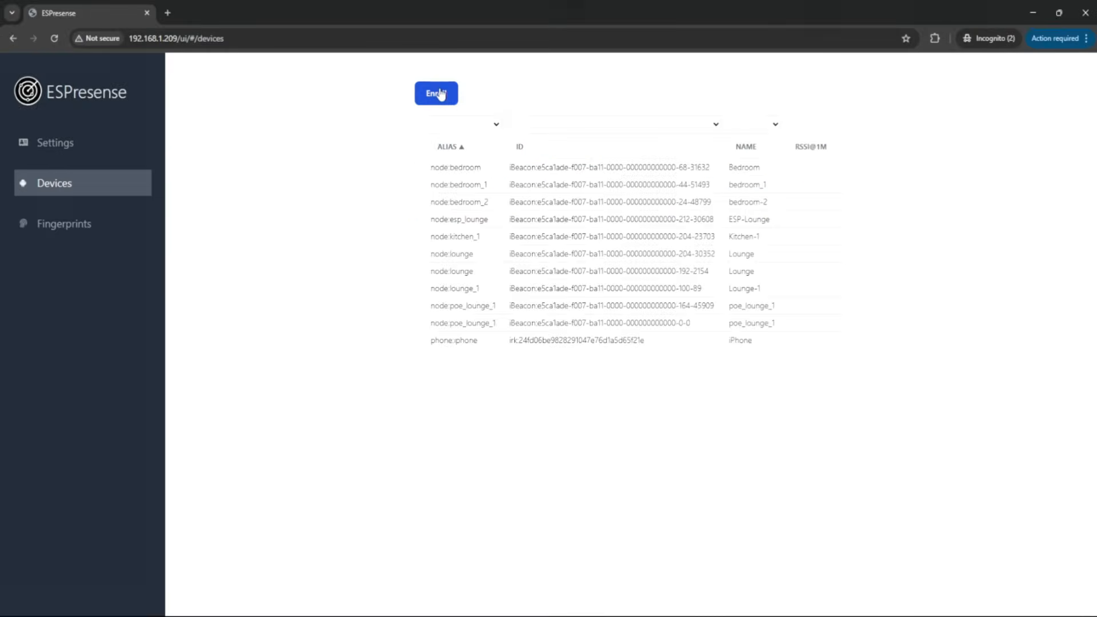
# Start enrolling a device on the bedroom_1 node and choose phone as the device type.
pyautogui.click(451, 181)
pyautogui.click(449, 286)
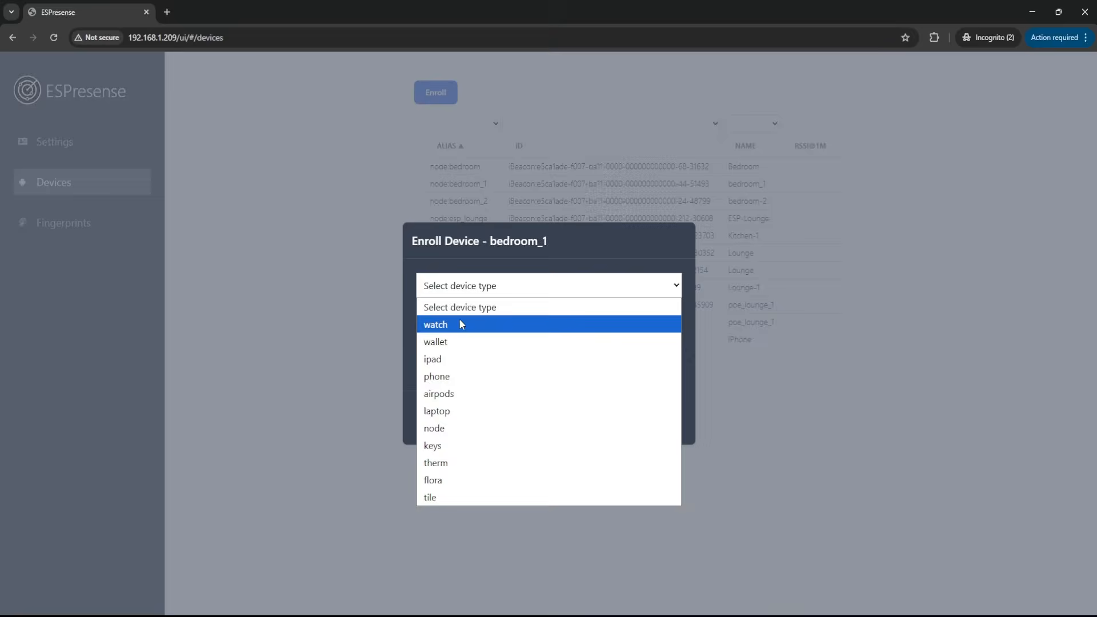
pyautogui.click(468, 377)
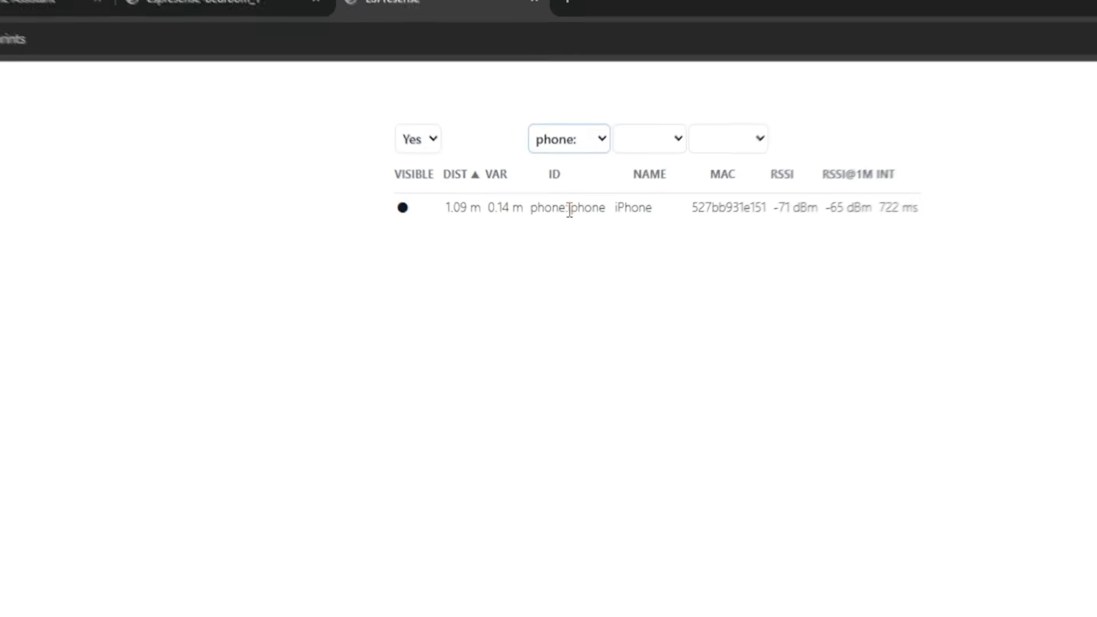
# Highlight the phone:iphone ID in the filtered fingerprint list for copying.
pyautogui.moveTo(569, 215); pyautogui.dragTo(532, 215)
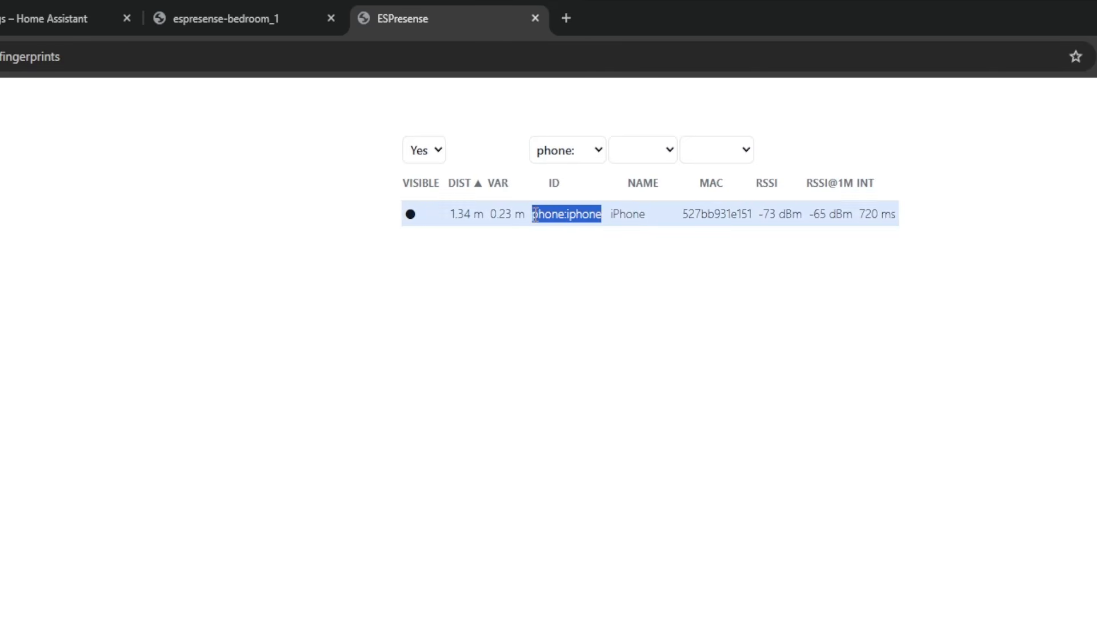
pyautogui.rightClick(543, 212)
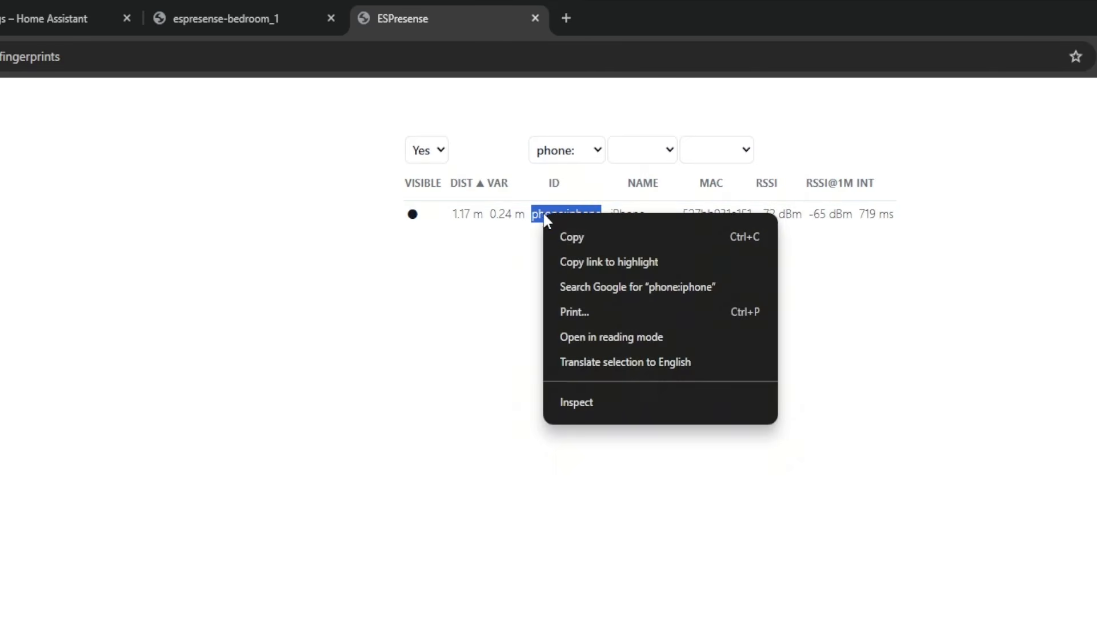
pyautogui.click(381, 303)
# Filter the fingerprint list to tile: IDs and highlight the ID tile:c5b5c5db969e for copying.
pyautogui.click(599, 153)
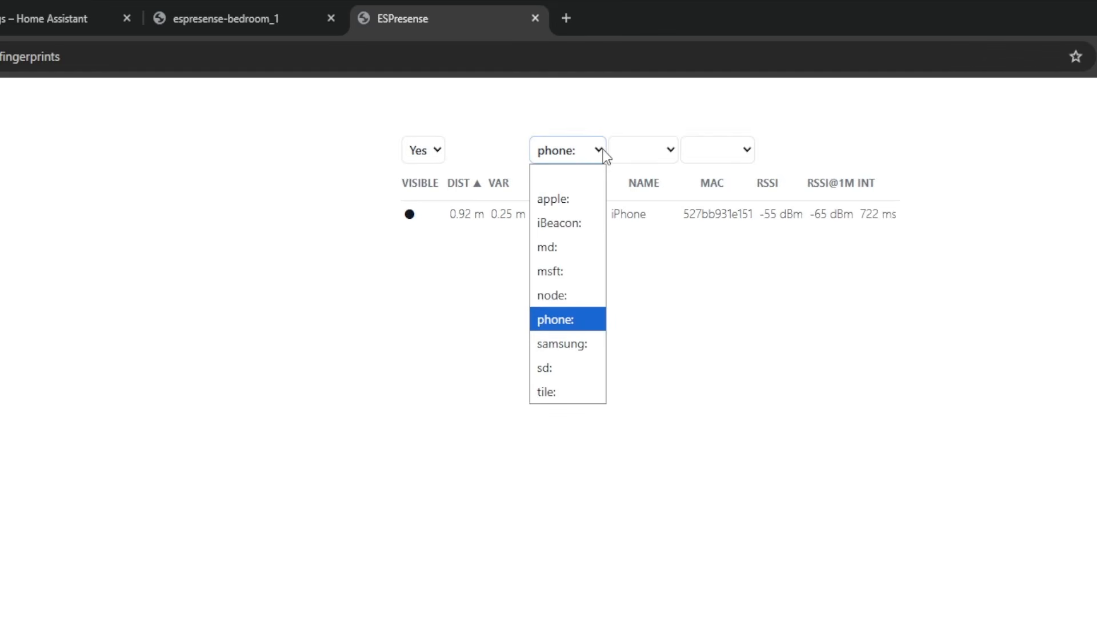
pyautogui.click(571, 395)
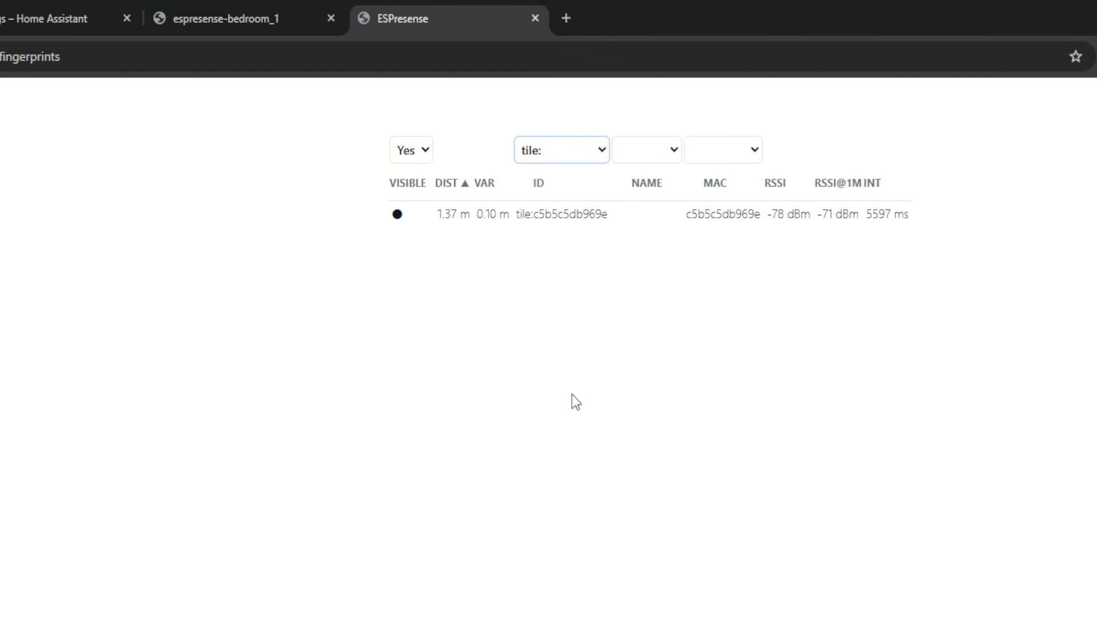
pyautogui.click(626, 217)
pyautogui.moveTo(626, 217); pyautogui.dragTo(516, 218)
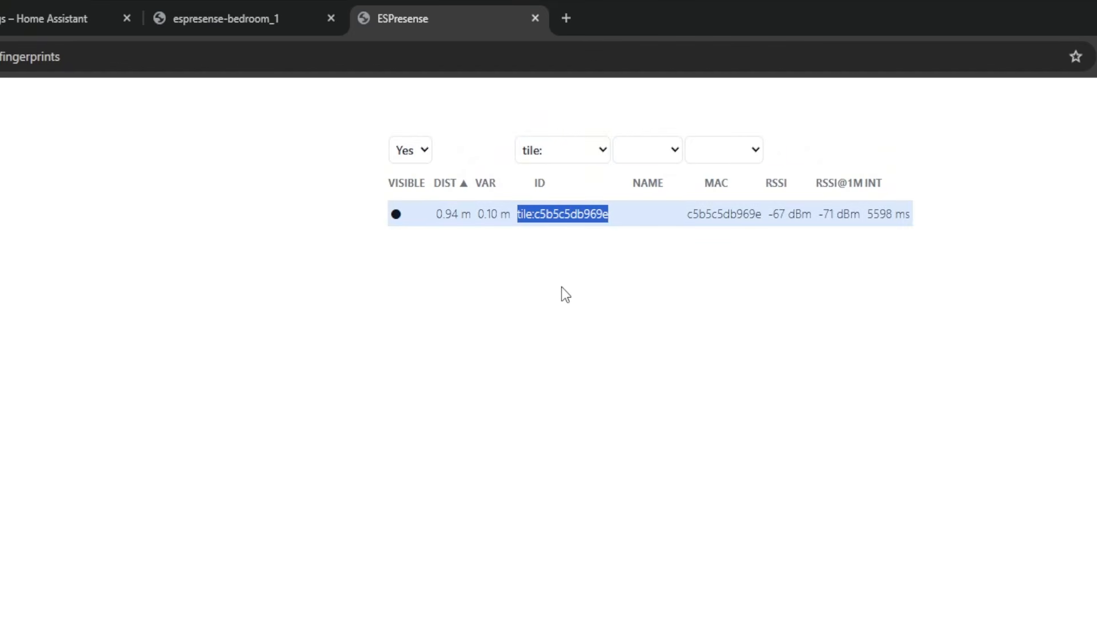
pyautogui.rightClick(582, 219)
pyautogui.click(468, 332)
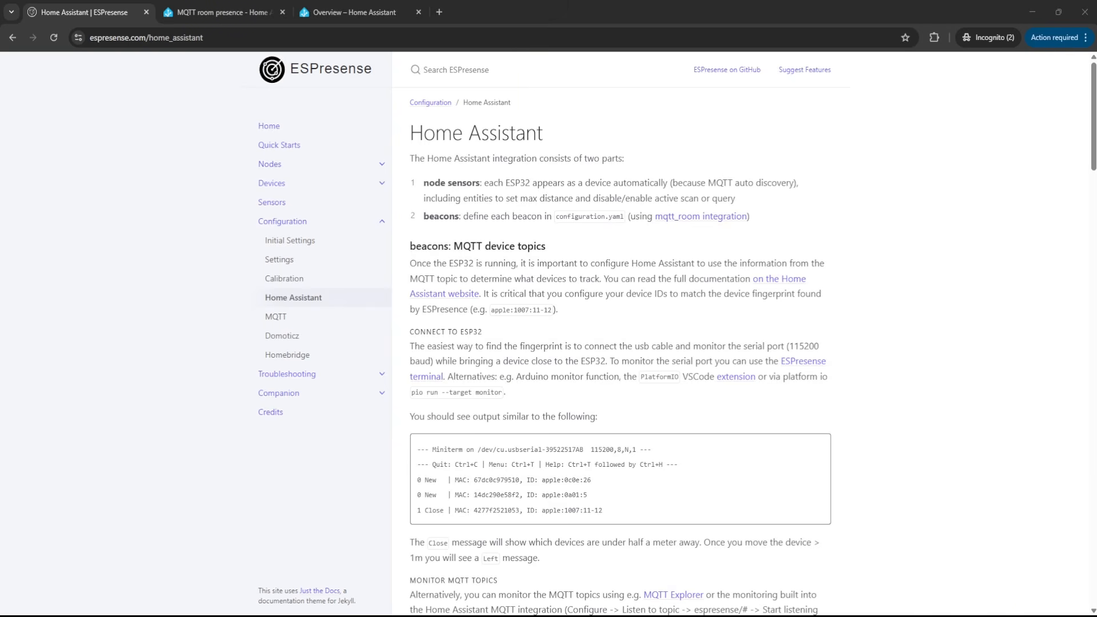
# Review the beacon configuration.yaml example in the ESPresense documentation and the configuration variables of the MQTT room presence integration.
pyautogui.hotkey('alt', 'Tab')
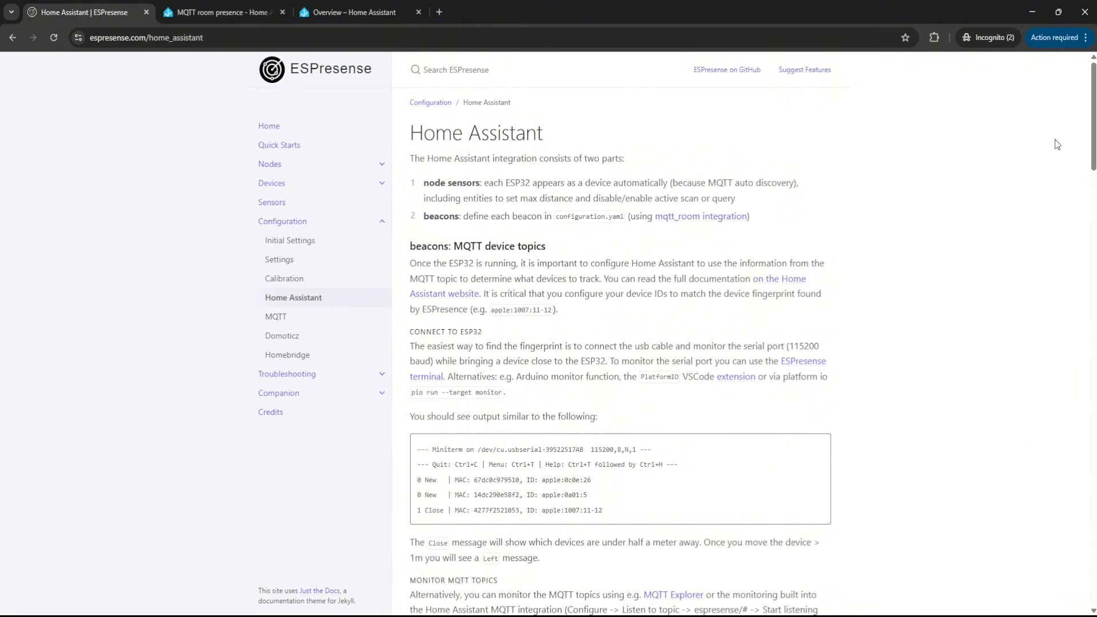
pyautogui.moveTo(1093, 131); pyautogui.dragTo(1094, 282)
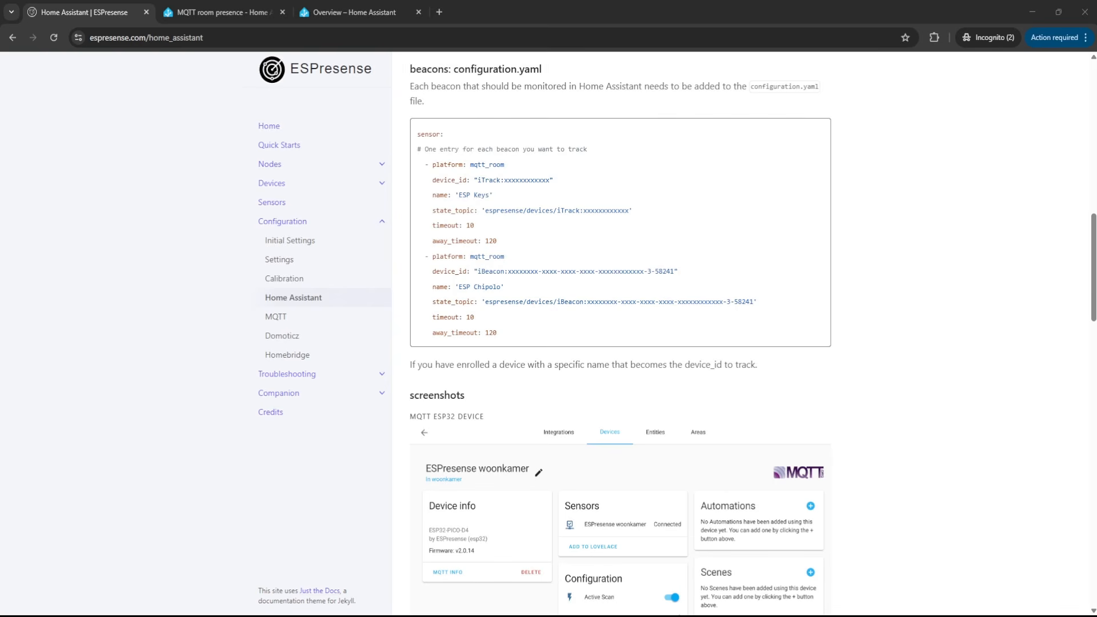
pyautogui.click(1095, 255)
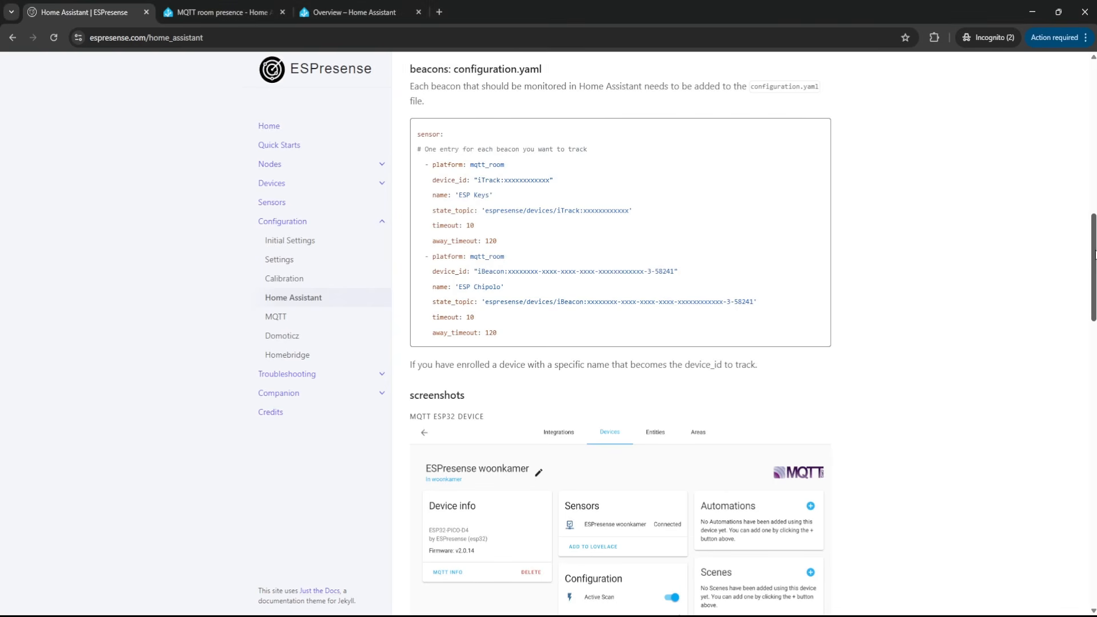
pyautogui.moveTo(1095, 254); pyautogui.dragTo(1092, 83)
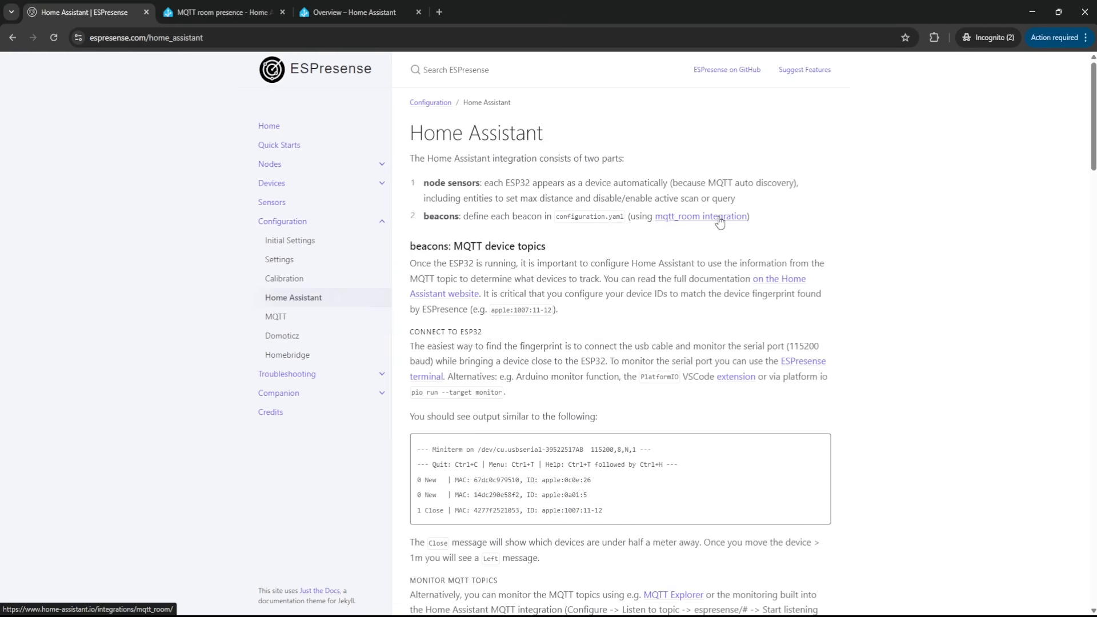
pyautogui.click(235, 9)
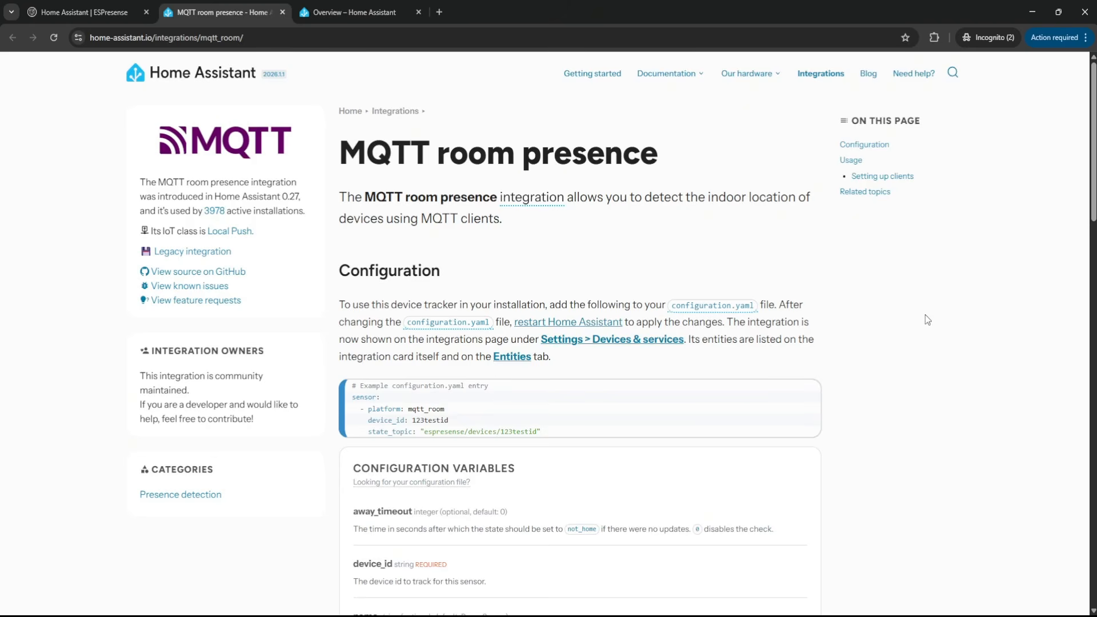
pyautogui.moveTo(1094, 141); pyautogui.dragTo(1089, 239)
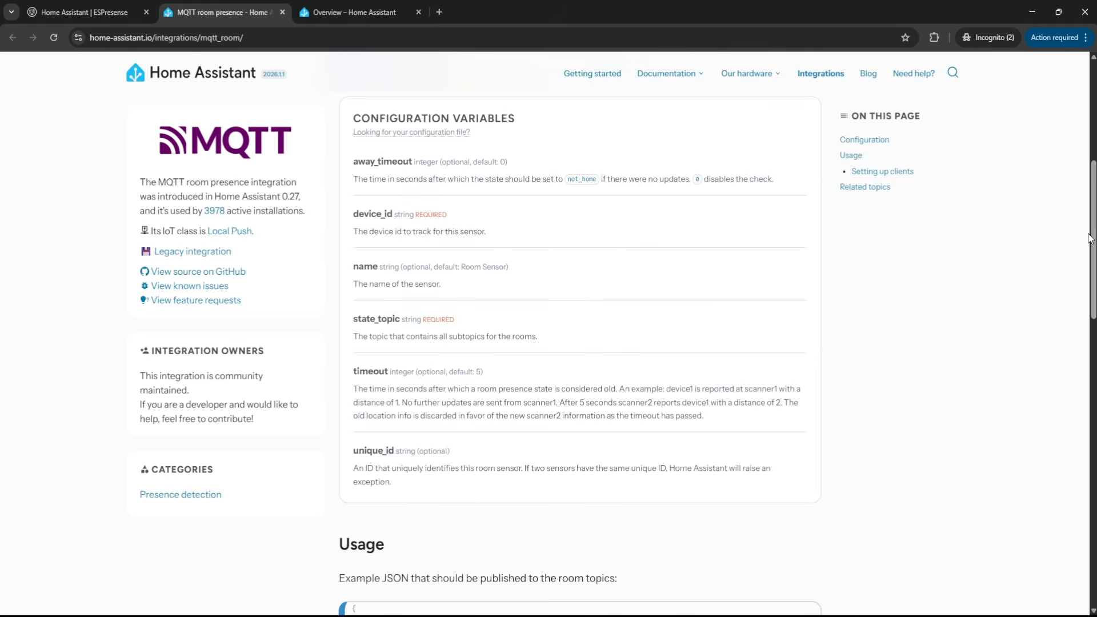
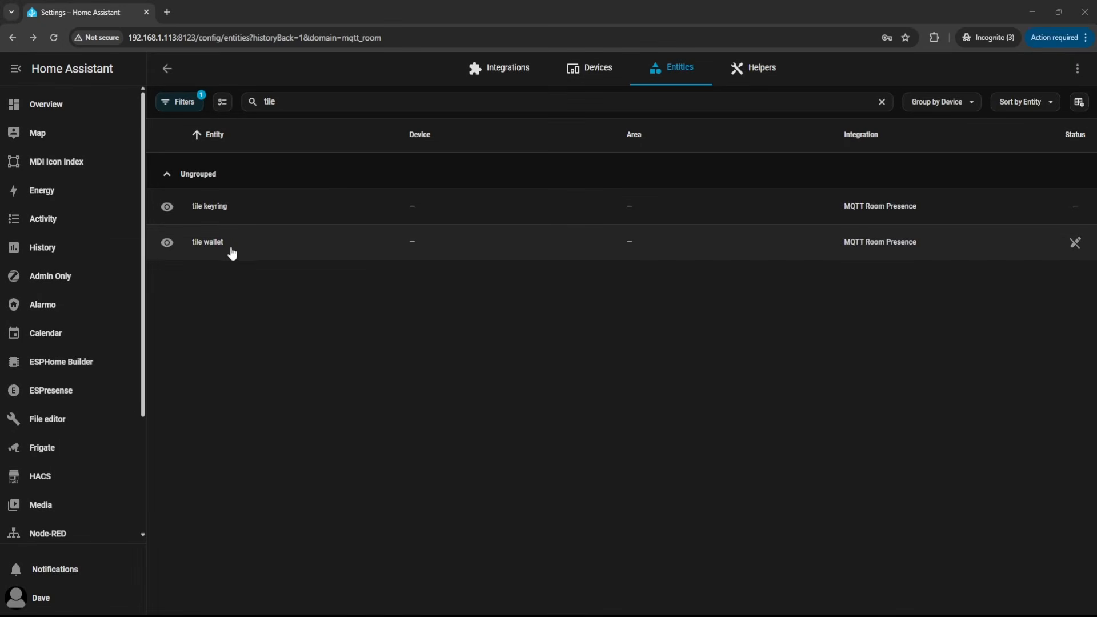
# Inspect the details and settings of the tile wallet entity in Home Assistant, then those of the tile keyring entity.
pyautogui.click(232, 251)
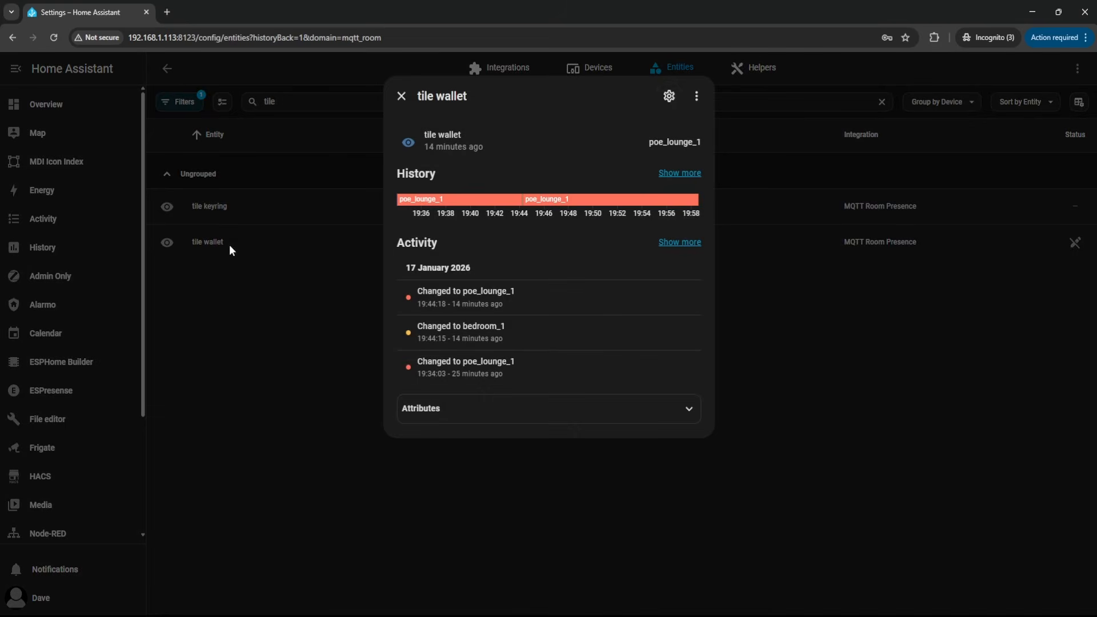
pyautogui.click(667, 97)
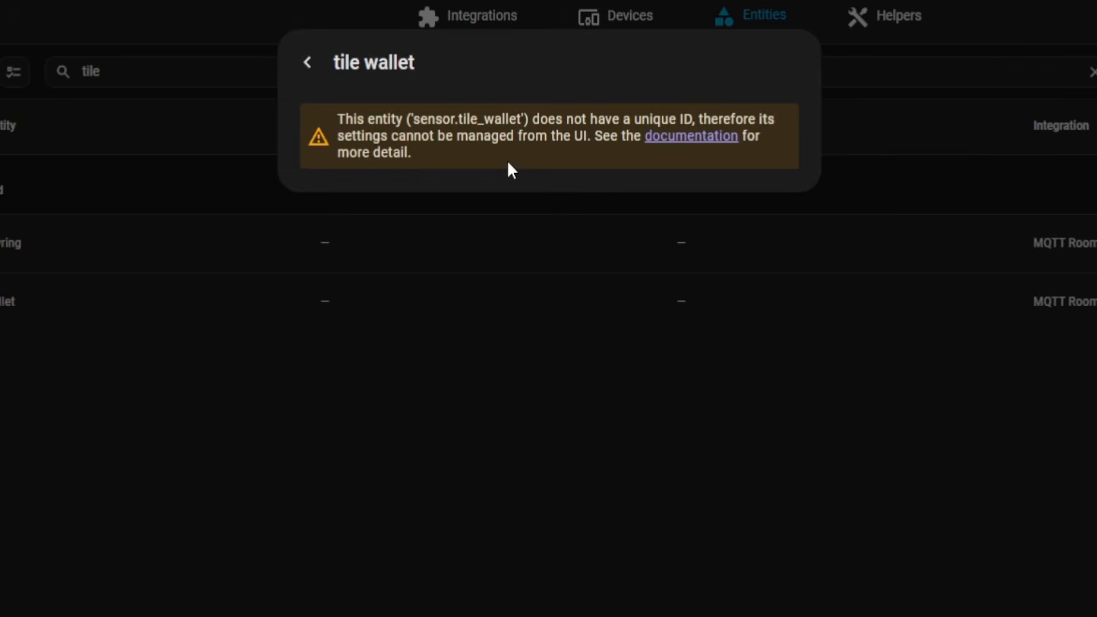
pyautogui.click(307, 63)
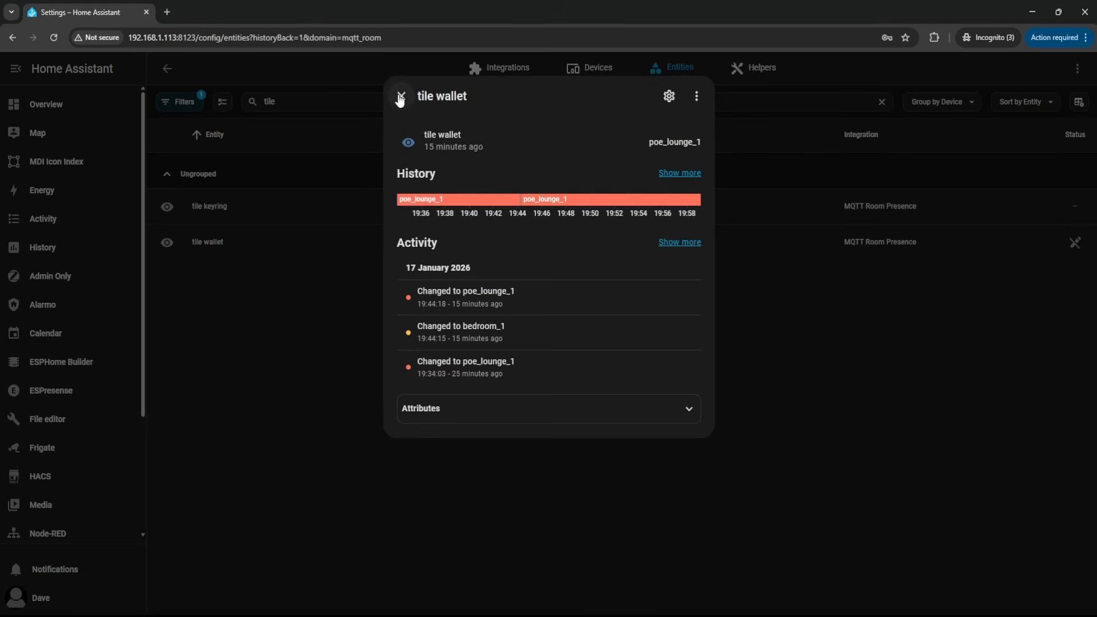
pyautogui.click(400, 96)
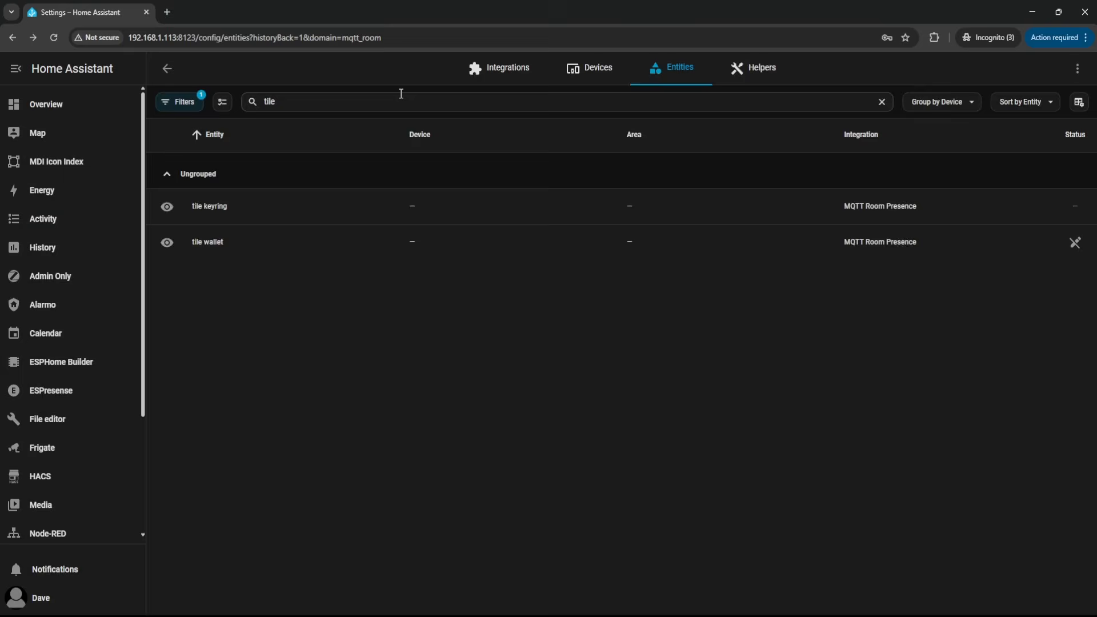
pyautogui.click(211, 213)
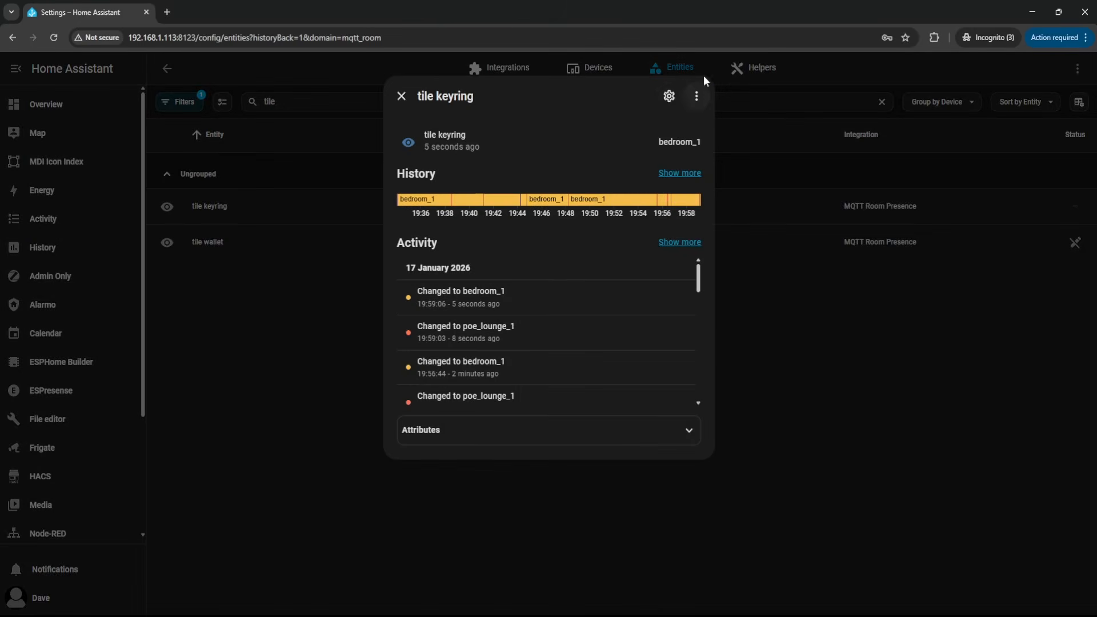
pyautogui.click(668, 96)
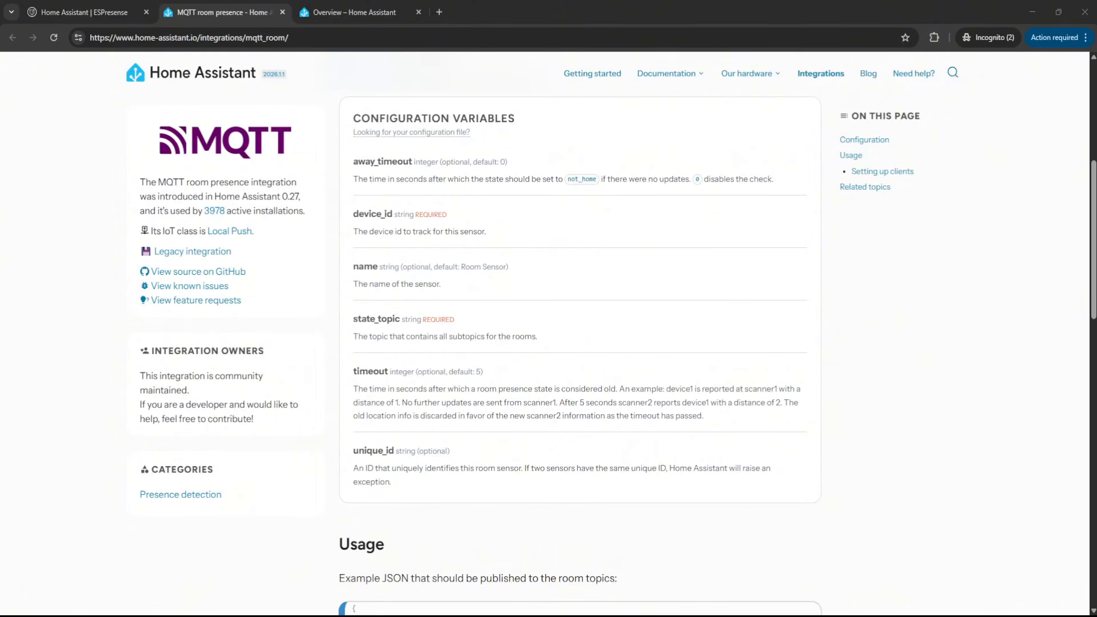
# Open configuration.yaml in Home Assistant's File editor and paste a sensor section with mqtt_room entries for the watch, S23 mobile, iphone and two tiles.
pyautogui.click(347, 20)
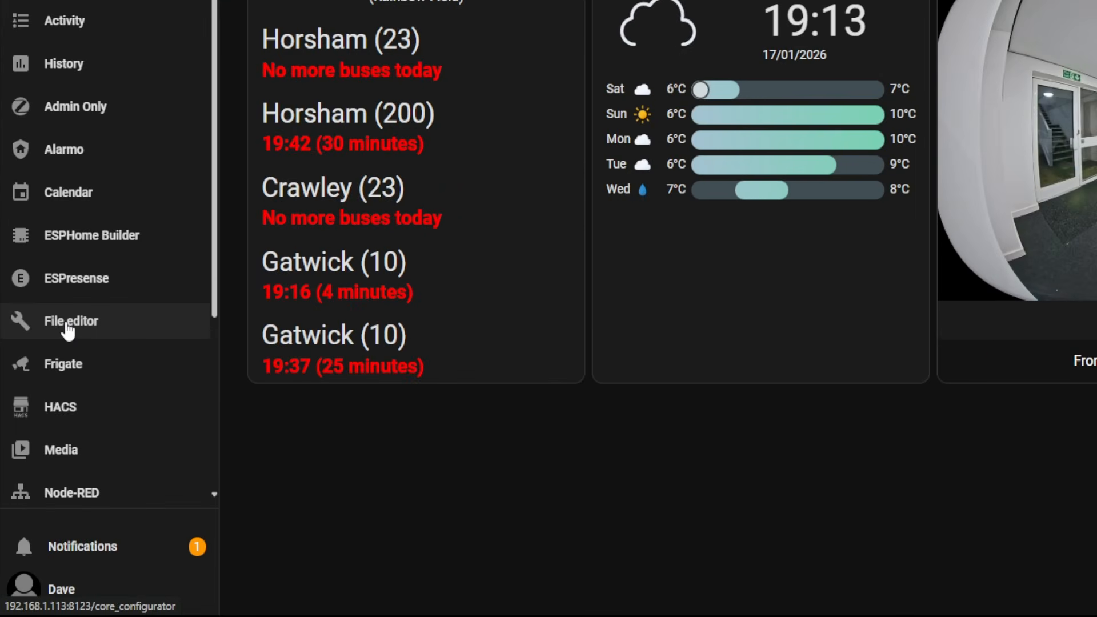
pyautogui.click(67, 329)
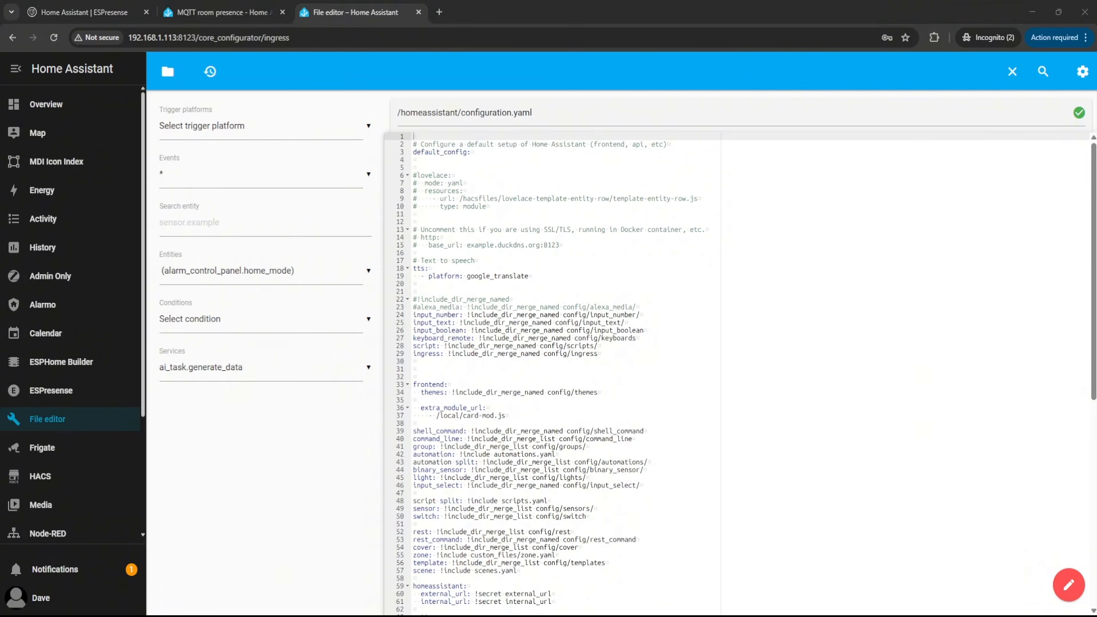
pyautogui.hotkey('ctrl', 'v')
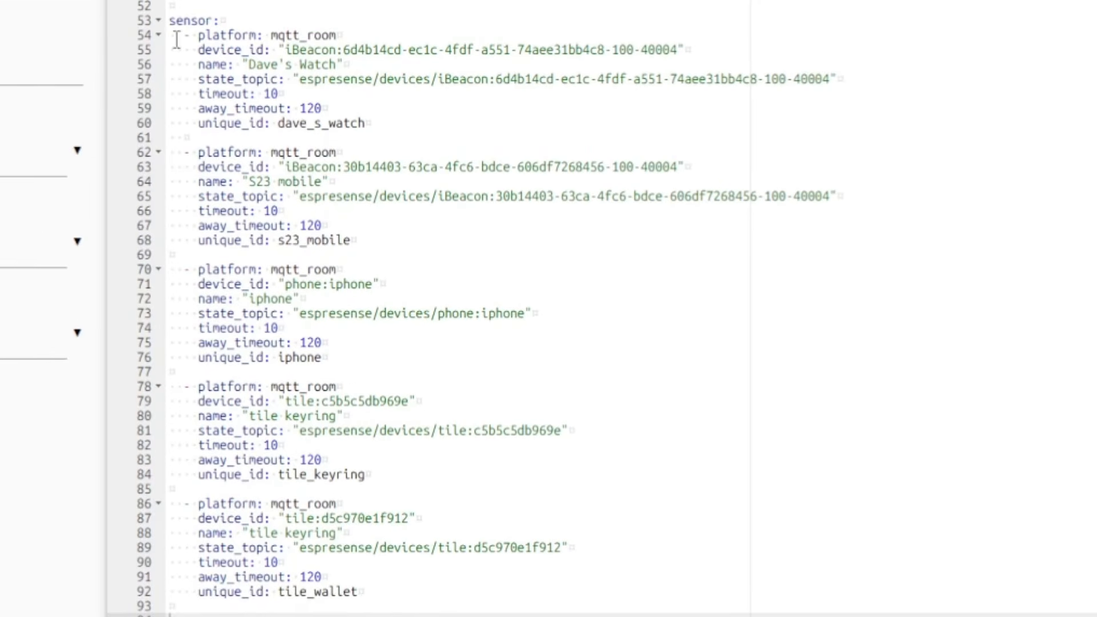
# Review the watch's mqtt_room entry under sensor: platform, device_id, name, state_topic, timeout, away_timeout and unique_id.
pyautogui.moveTo(252, 20); pyautogui.dragTo(169, 21)
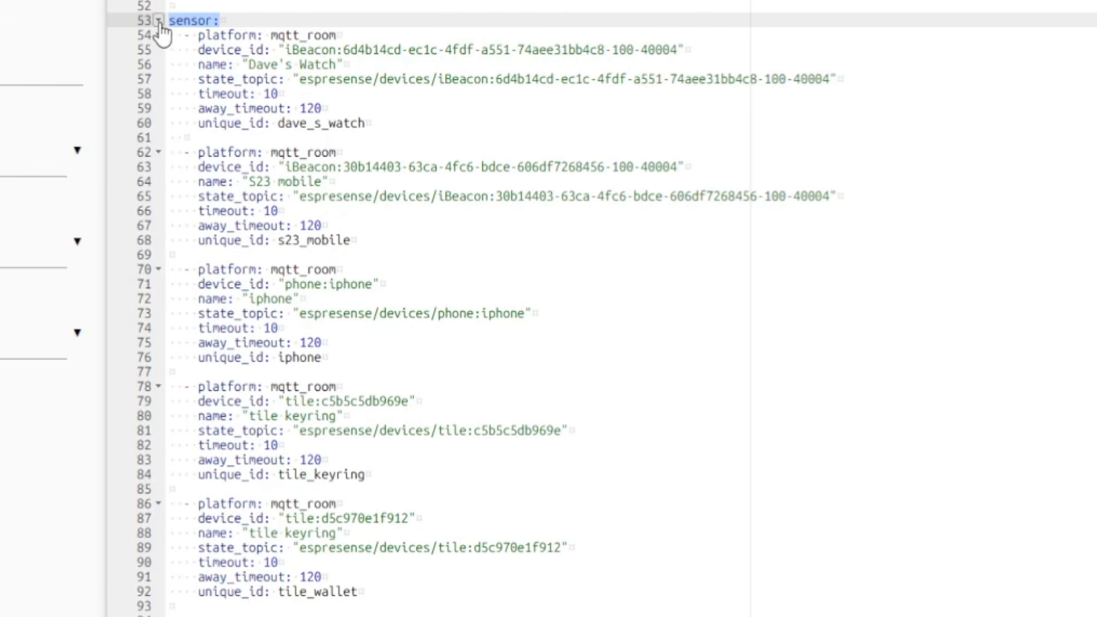
pyautogui.moveTo(421, 588); pyautogui.dragTo(115, 29)
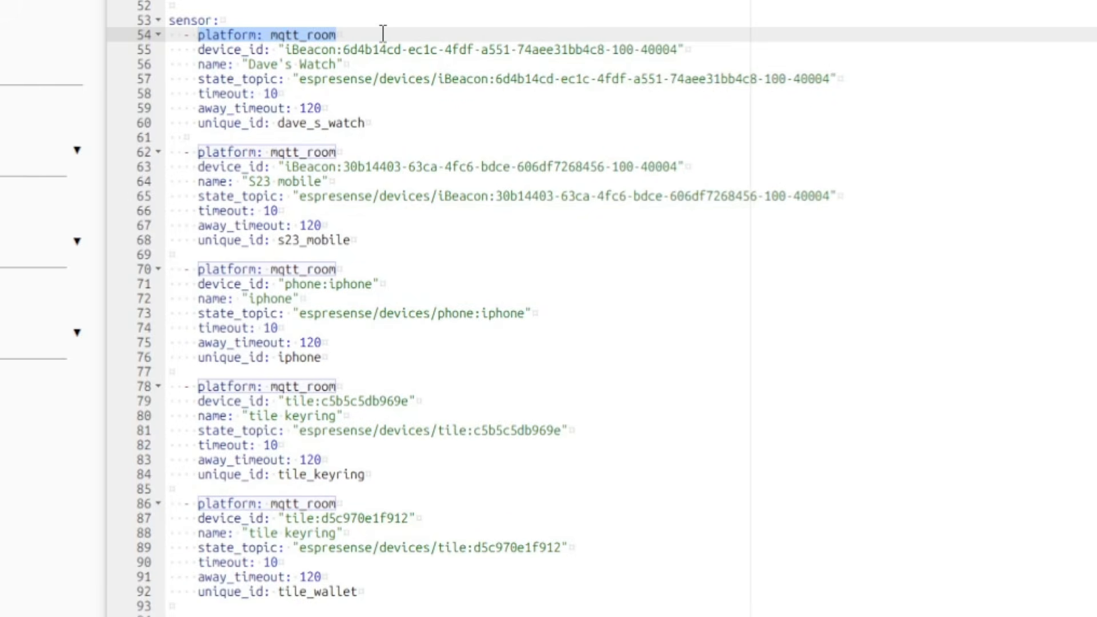
pyautogui.moveTo(678, 49); pyautogui.dragTo(288, 49)
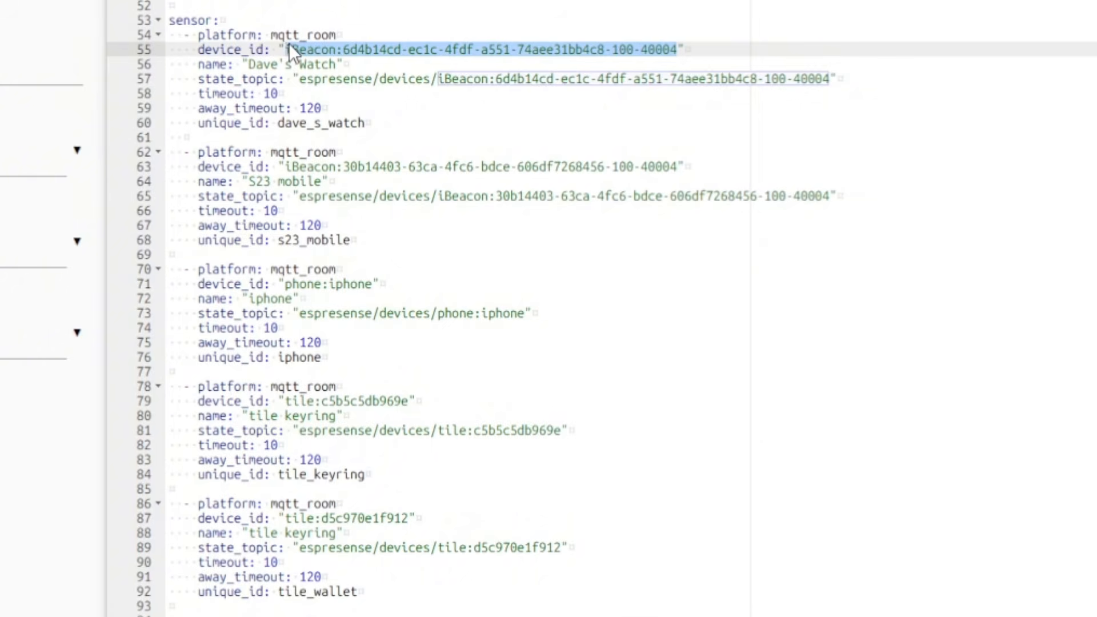
pyautogui.moveTo(337, 64); pyautogui.dragTo(249, 64)
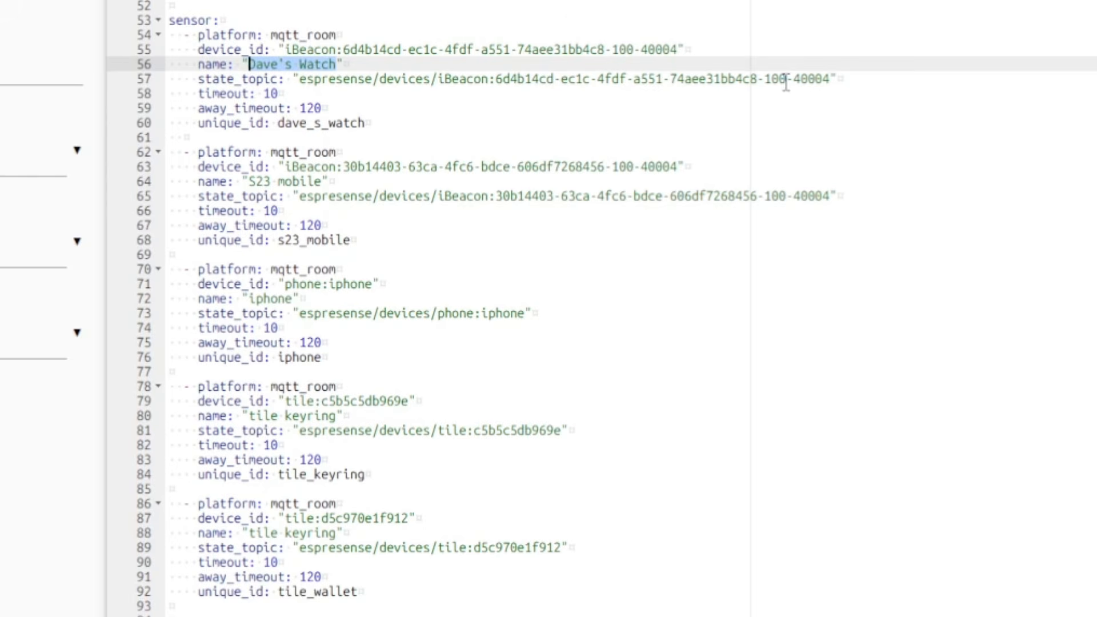
pyautogui.click(444, 89)
pyautogui.moveTo(439, 84); pyautogui.dragTo(300, 79)
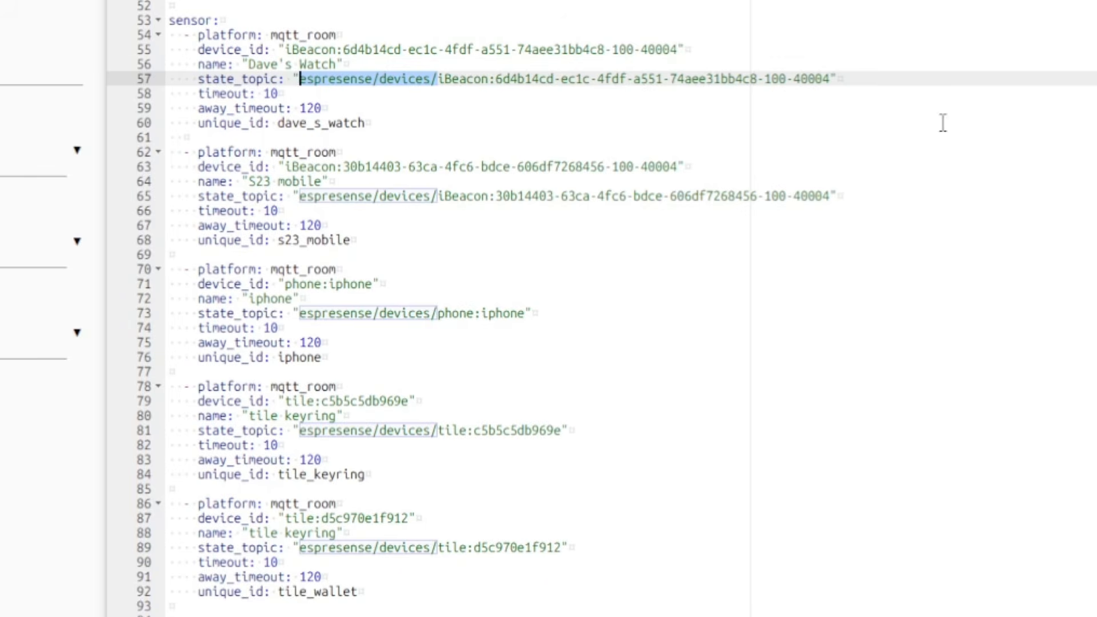
pyautogui.moveTo(843, 79); pyautogui.dragTo(296, 81)
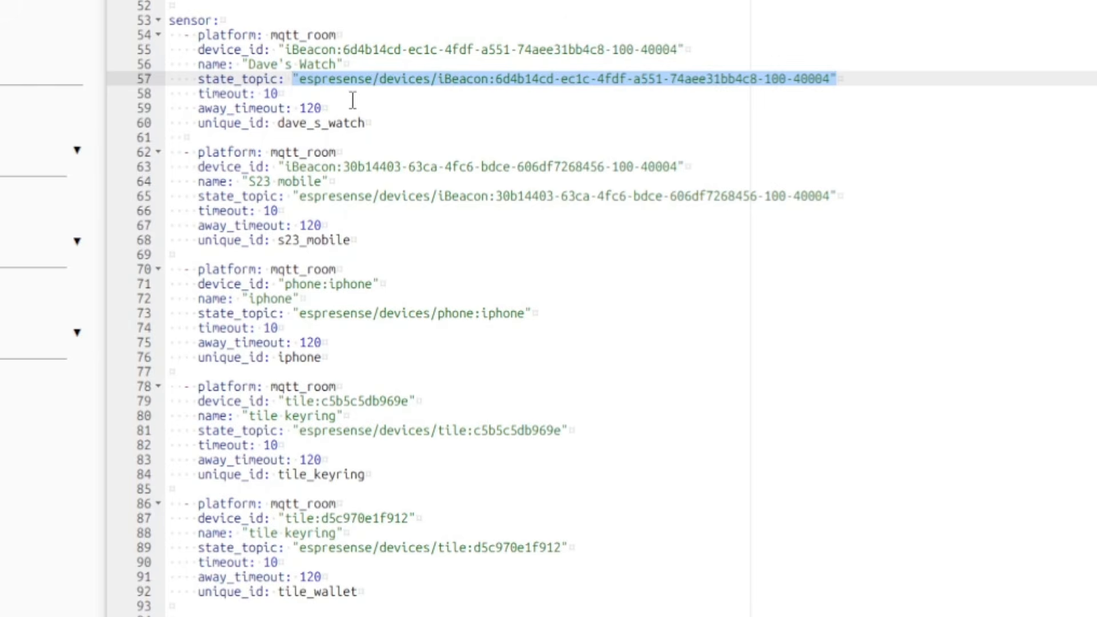
pyautogui.moveTo(350, 94); pyautogui.dragTo(153, 92)
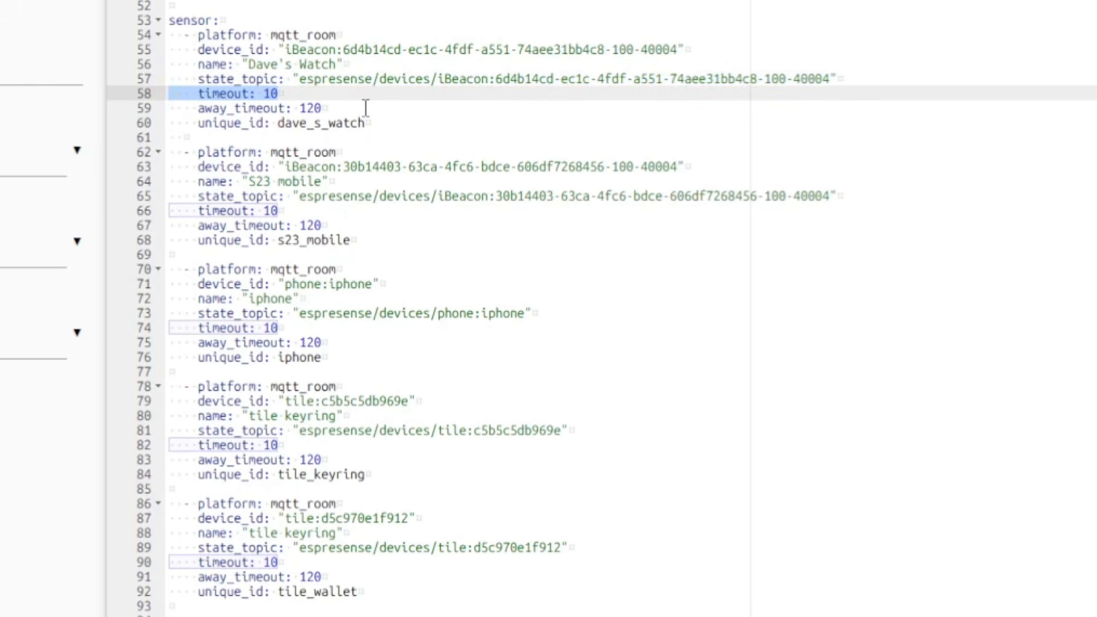
pyautogui.moveTo(367, 109); pyautogui.dragTo(163, 108)
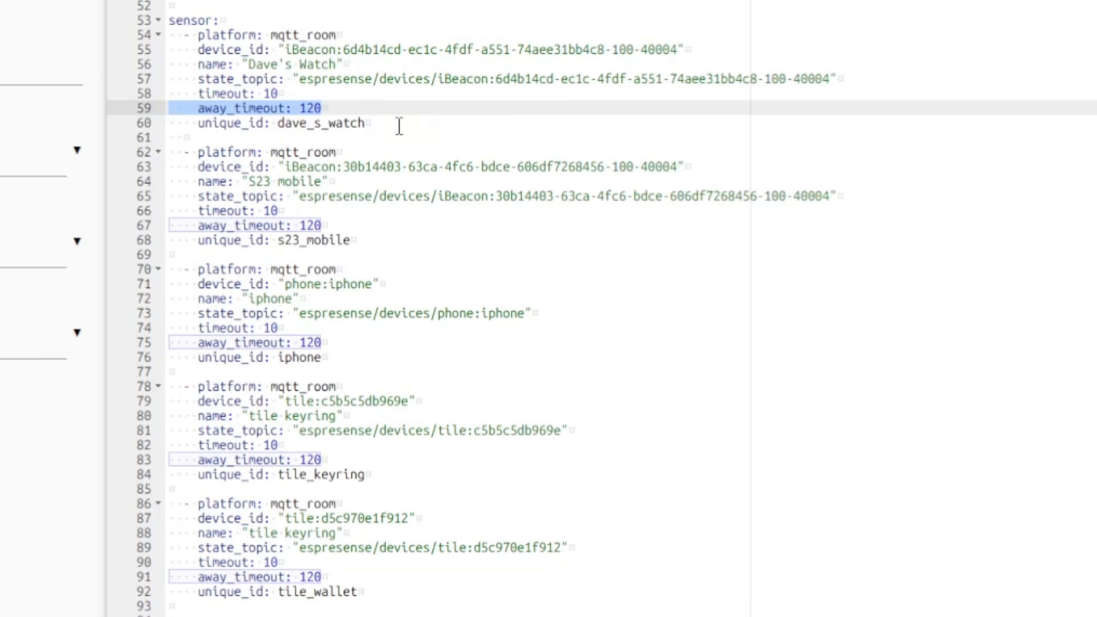
pyautogui.moveTo(402, 123); pyautogui.dragTo(171, 123)
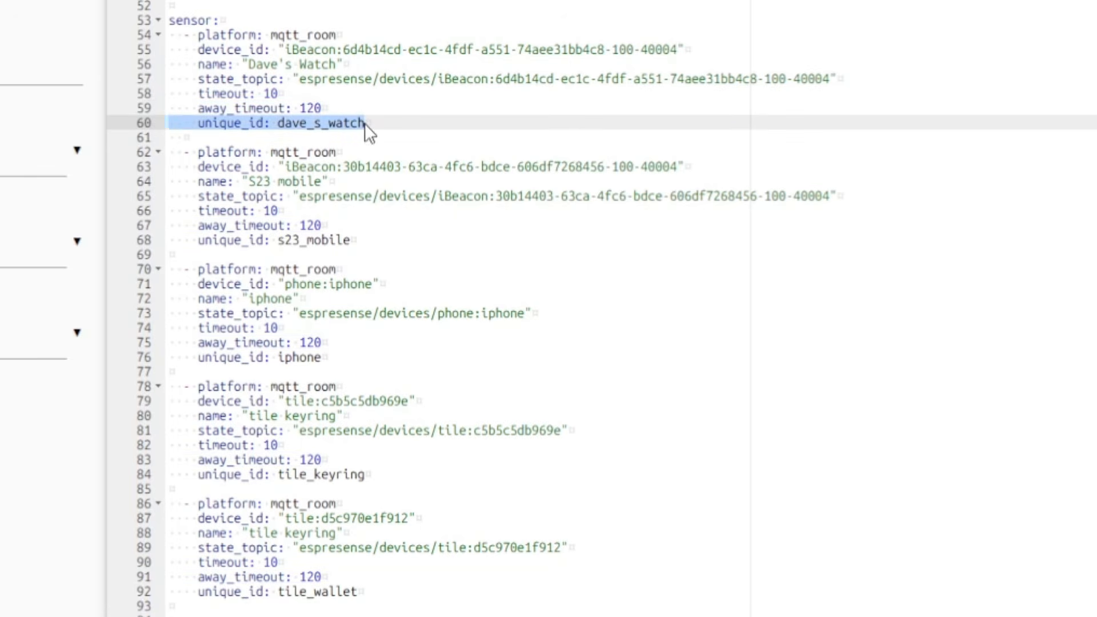
pyautogui.click(390, 122)
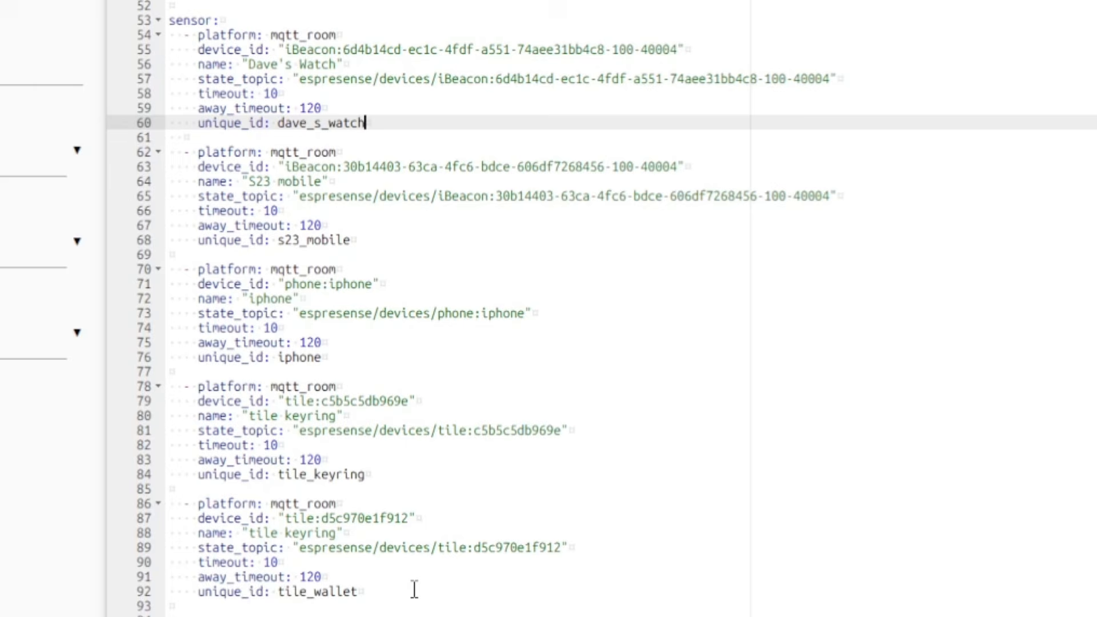
# Examine the existing sensor include line for config/sensors/ and the syntax error details for configuration.yaml.
pyautogui.scroll(2, 414, 590)
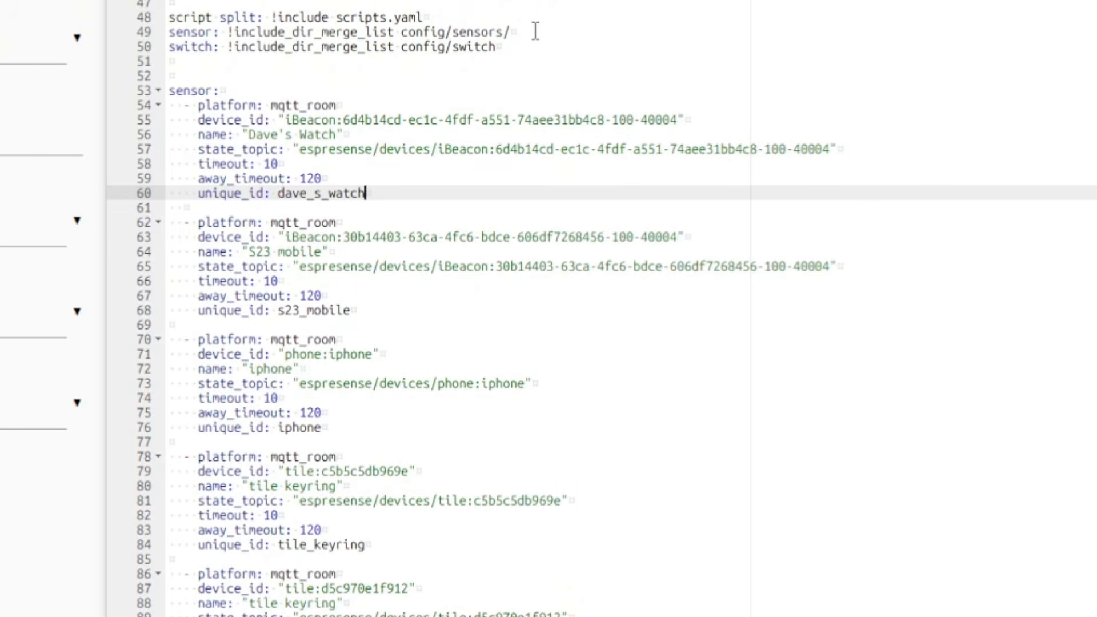
pyautogui.moveTo(536, 31); pyautogui.dragTo(158, 33)
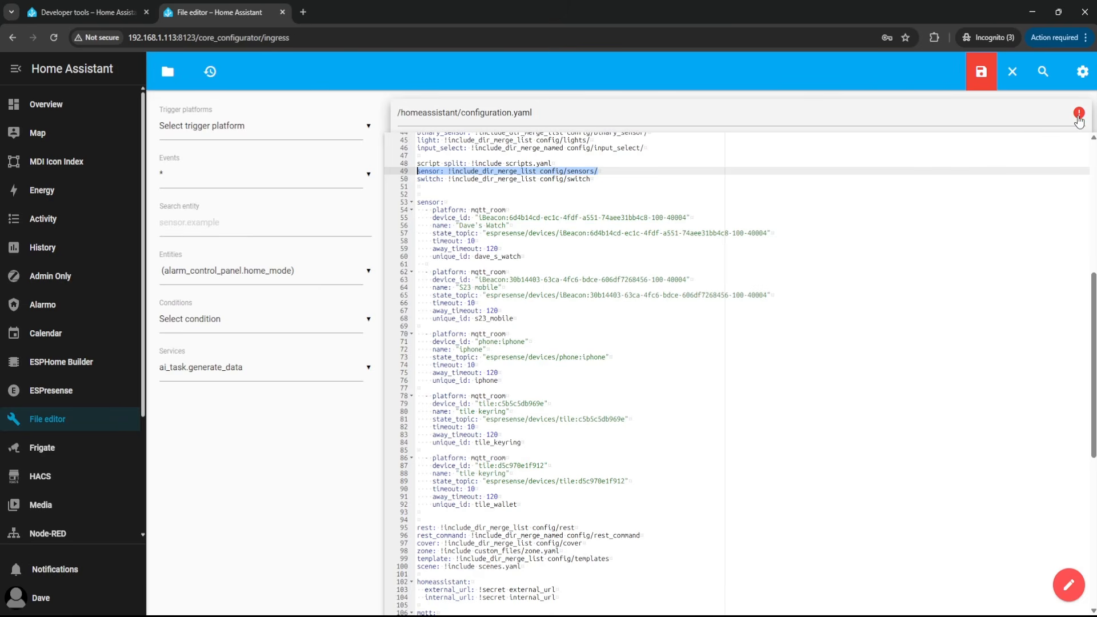
pyautogui.click(1079, 114)
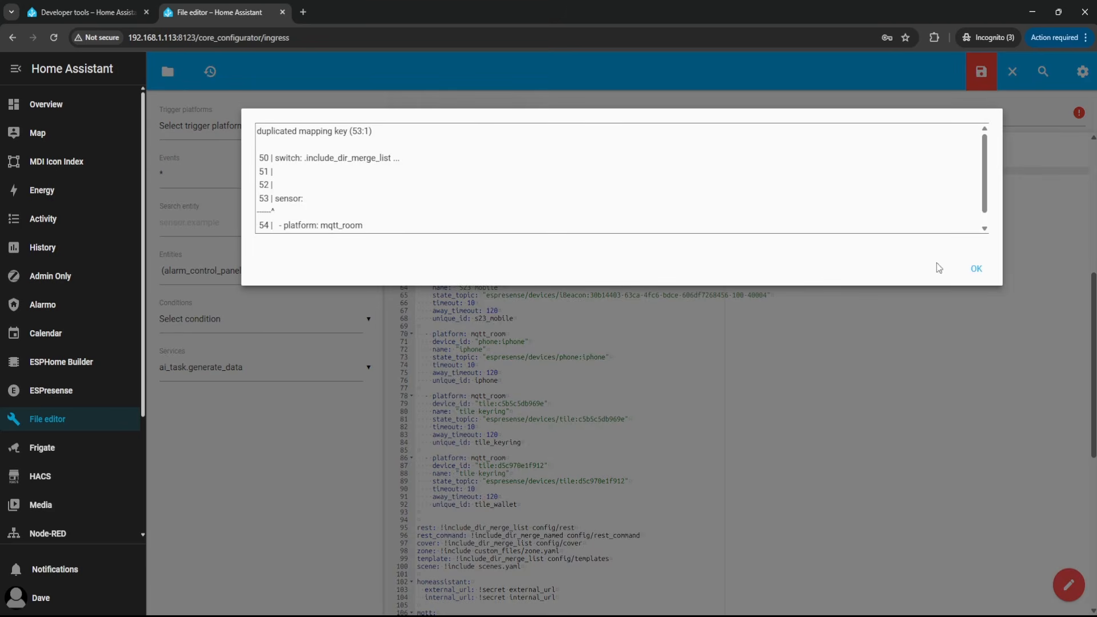
pyautogui.click(973, 270)
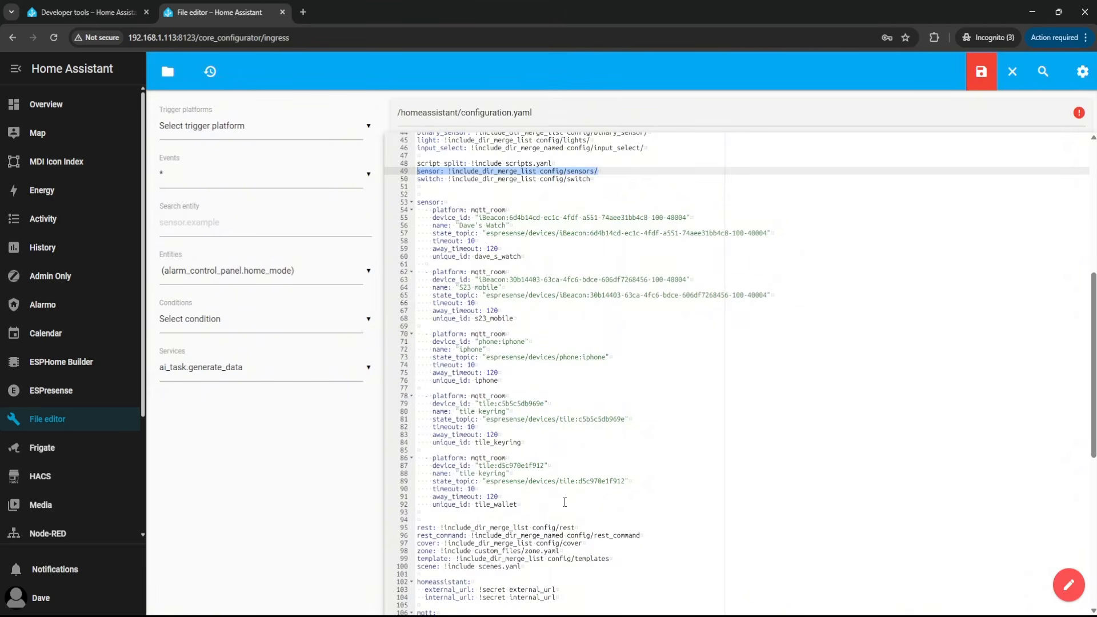
# Close configuration.yaml without saving the changes and browse to the config/sensors folder.
pyautogui.click(1013, 71)
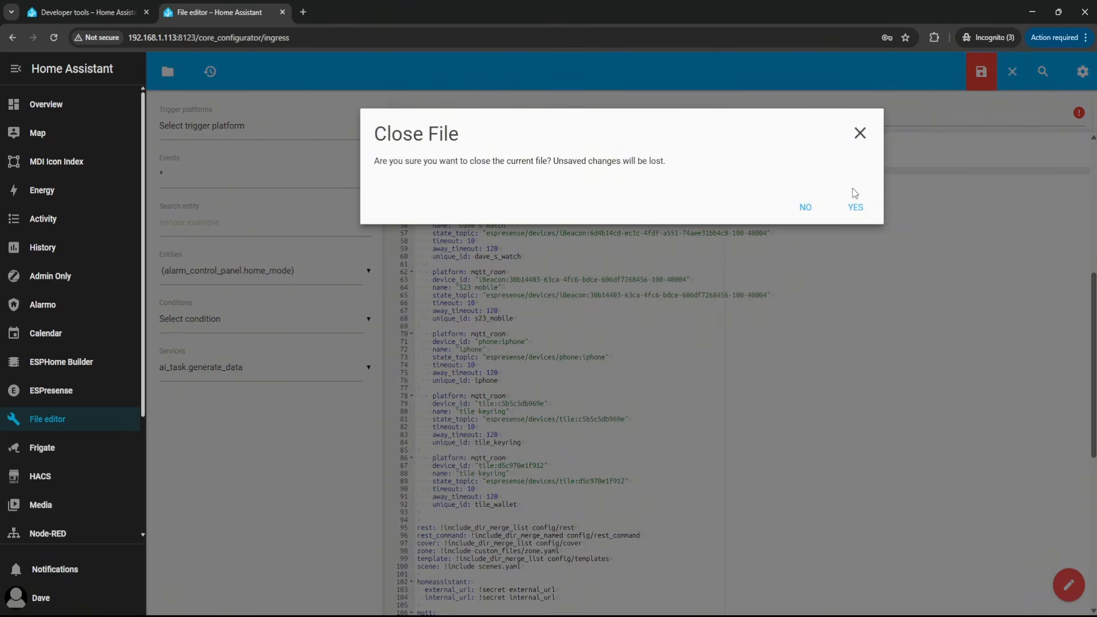
pyautogui.click(856, 208)
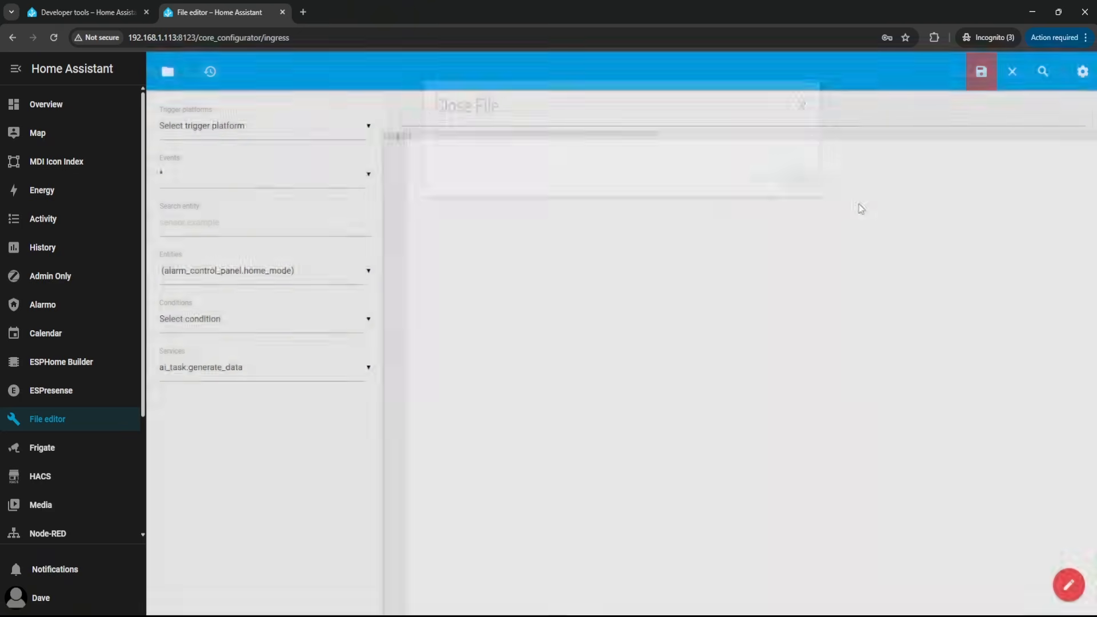
pyautogui.click(168, 77)
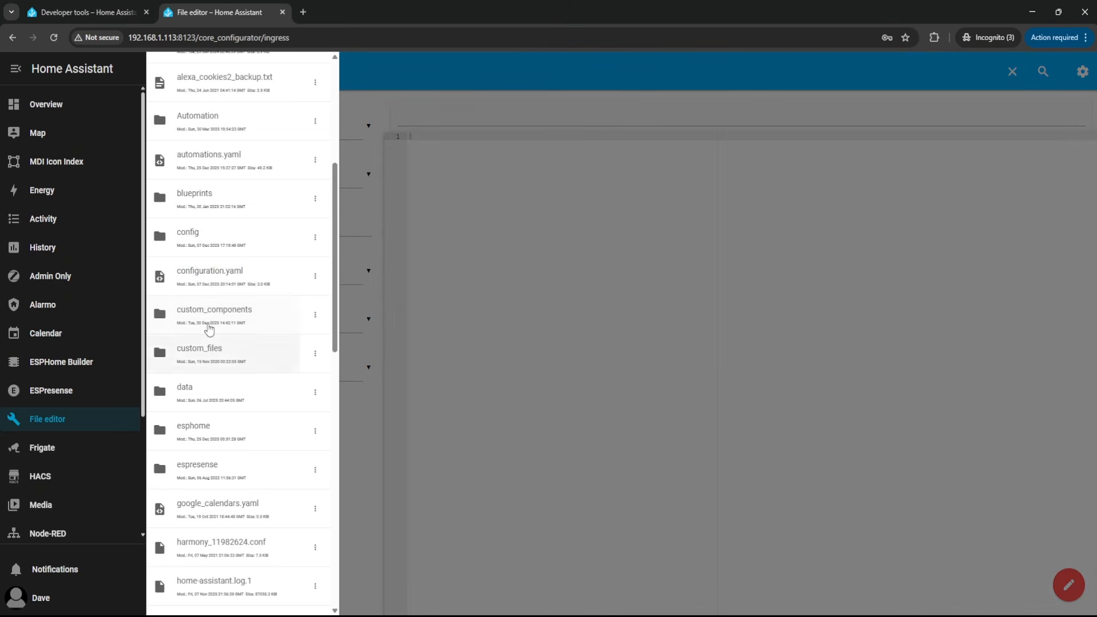
pyautogui.click(203, 243)
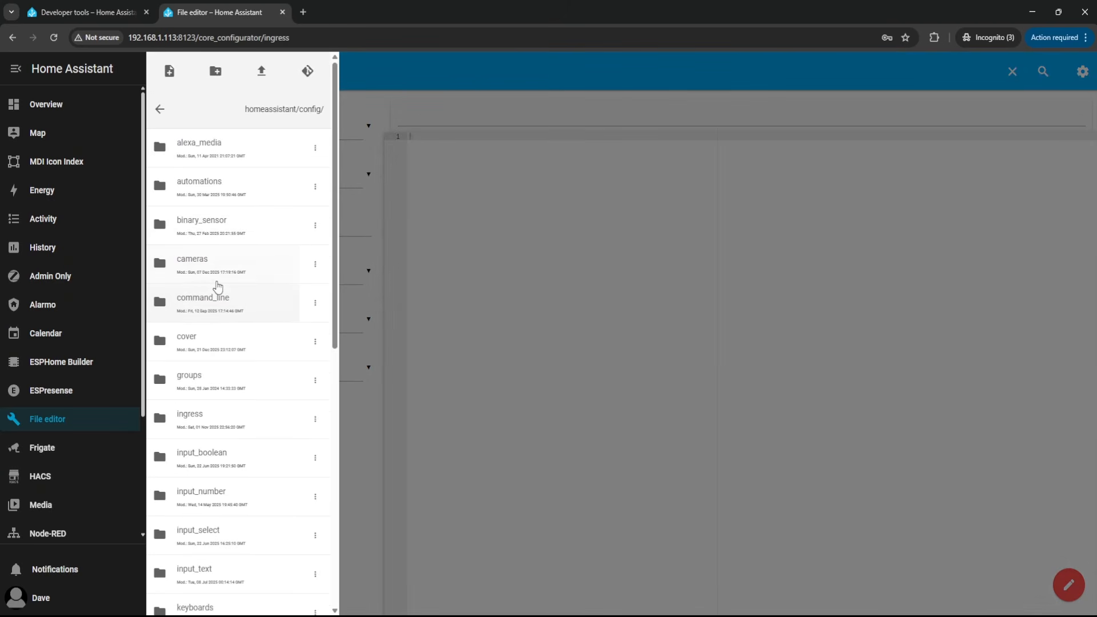
pyautogui.scroll(-8, 218, 285)
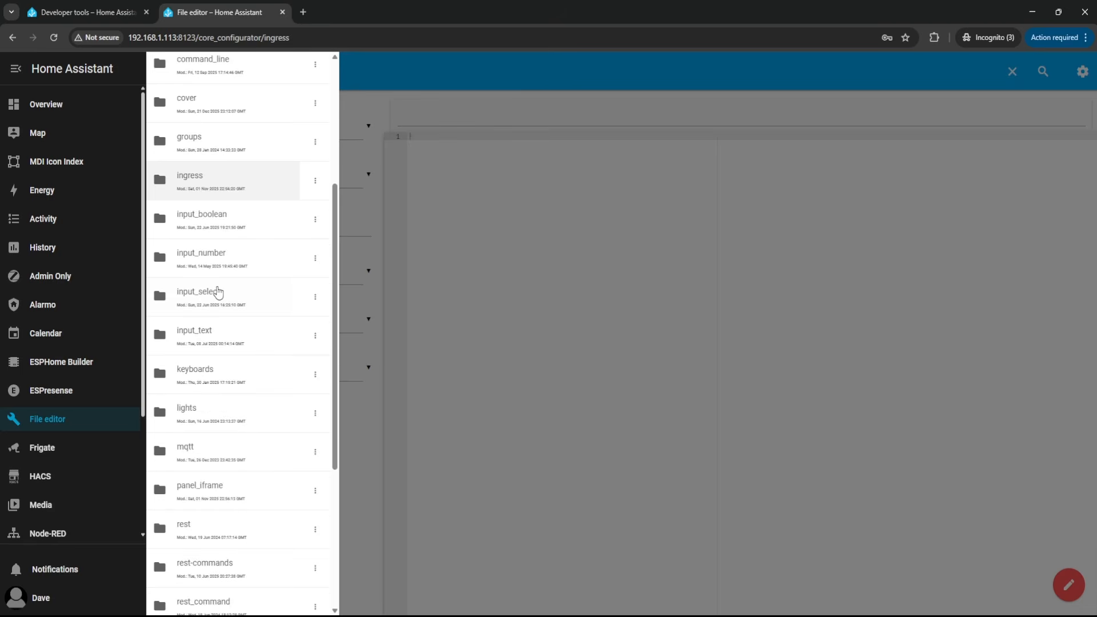
pyautogui.click(207, 445)
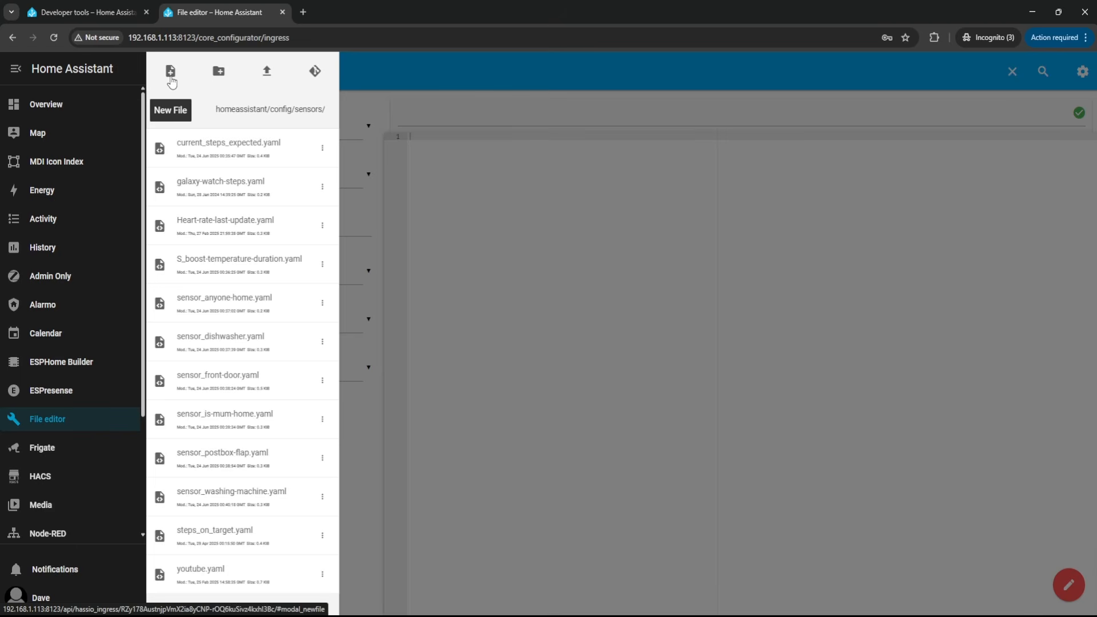
# Create a file named beacons.yaml in the sensors folder and open it for editing.
pyautogui.click(171, 80)
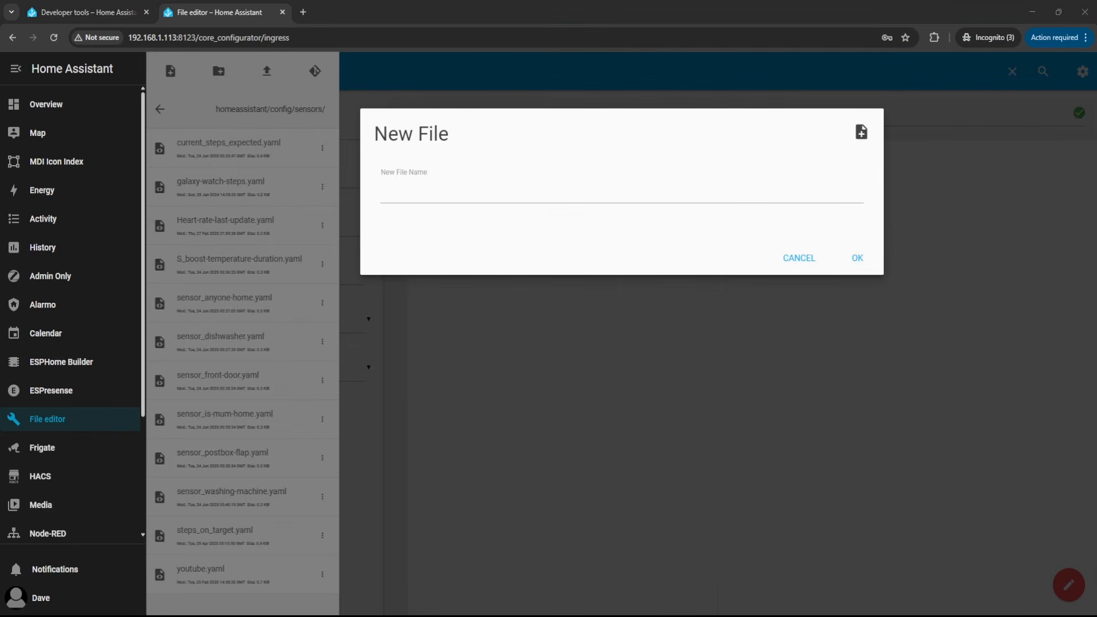
pyautogui.click(526, 186)
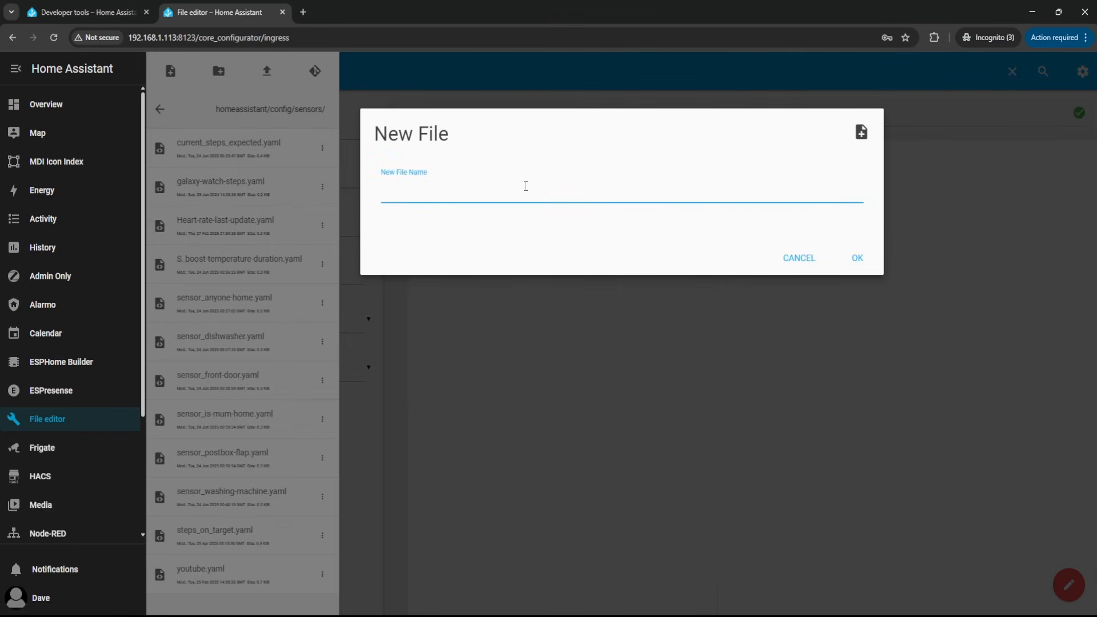
pyautogui.write('beacons.yaml')
pyautogui.click(856, 262)
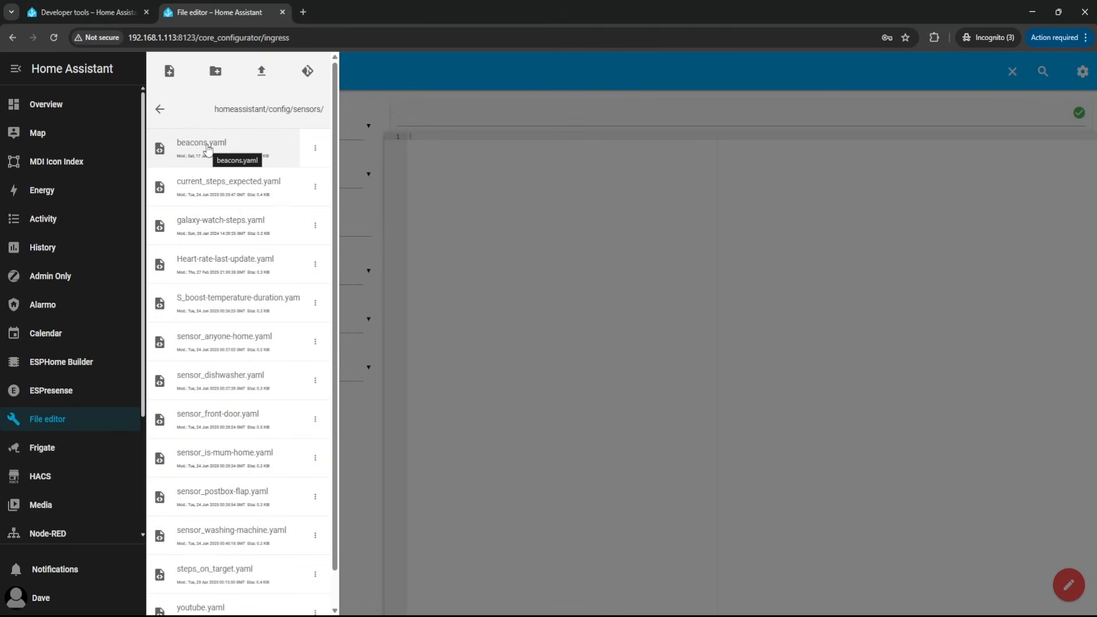
pyautogui.click(207, 146)
pyautogui.click(491, 184)
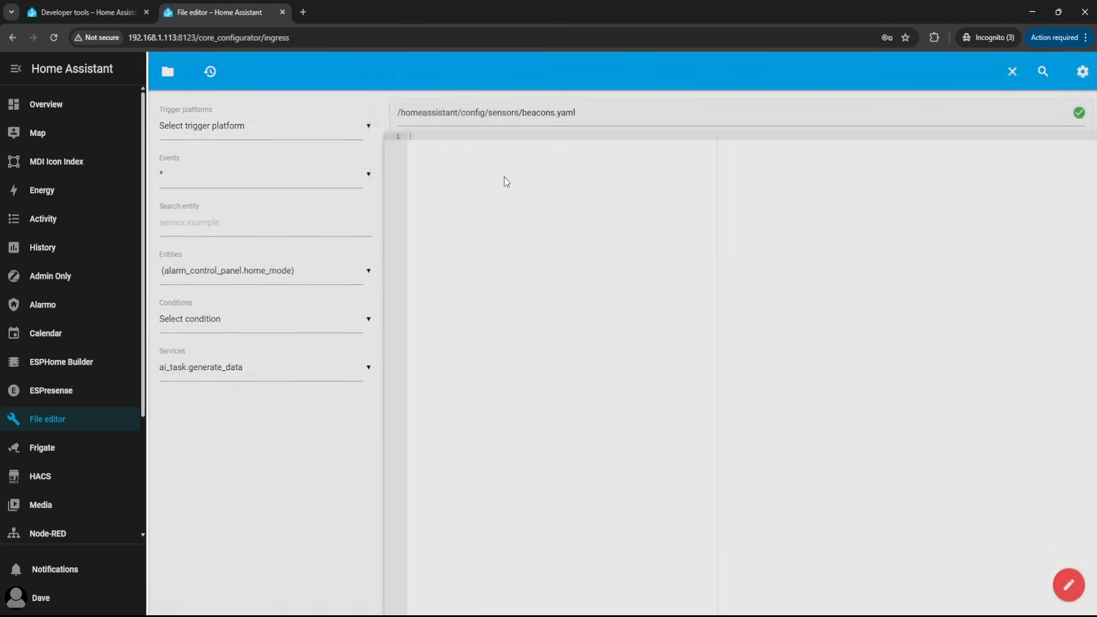
pyautogui.moveTo(578, 113); pyautogui.dragTo(398, 114)
pyautogui.click(961, 156)
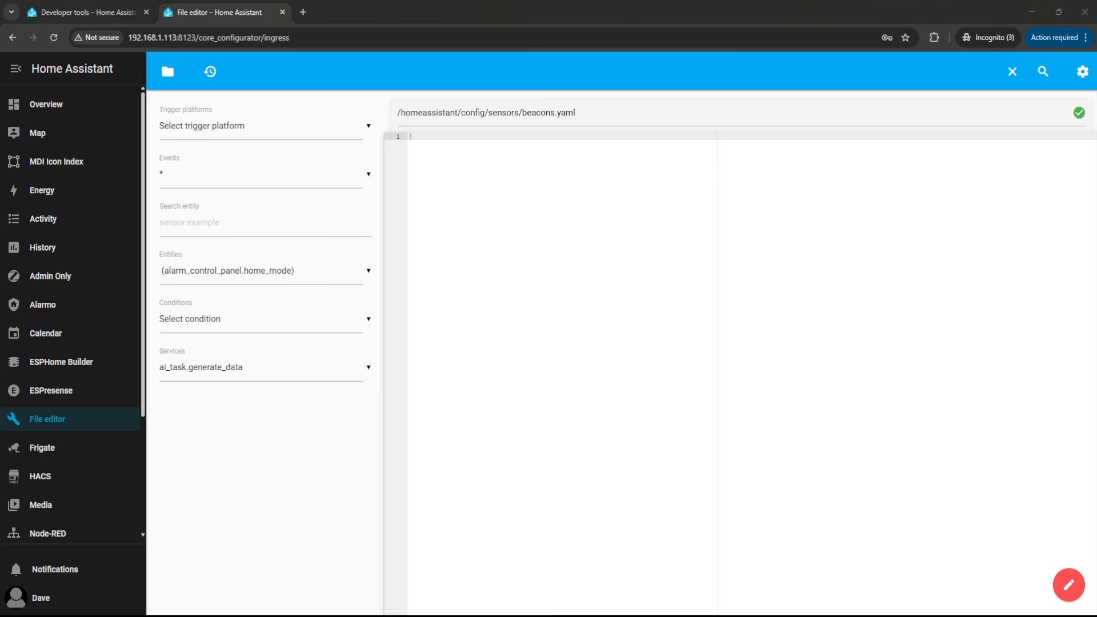
# Paste the mqtt_room entries for the watch, S23 mobile, iphone, tile keyring and tile wallet without the sensor header into beacons.yaml and save it.
pyautogui.click(556, 417)
pyautogui.hotkey('ctrl', 'v')
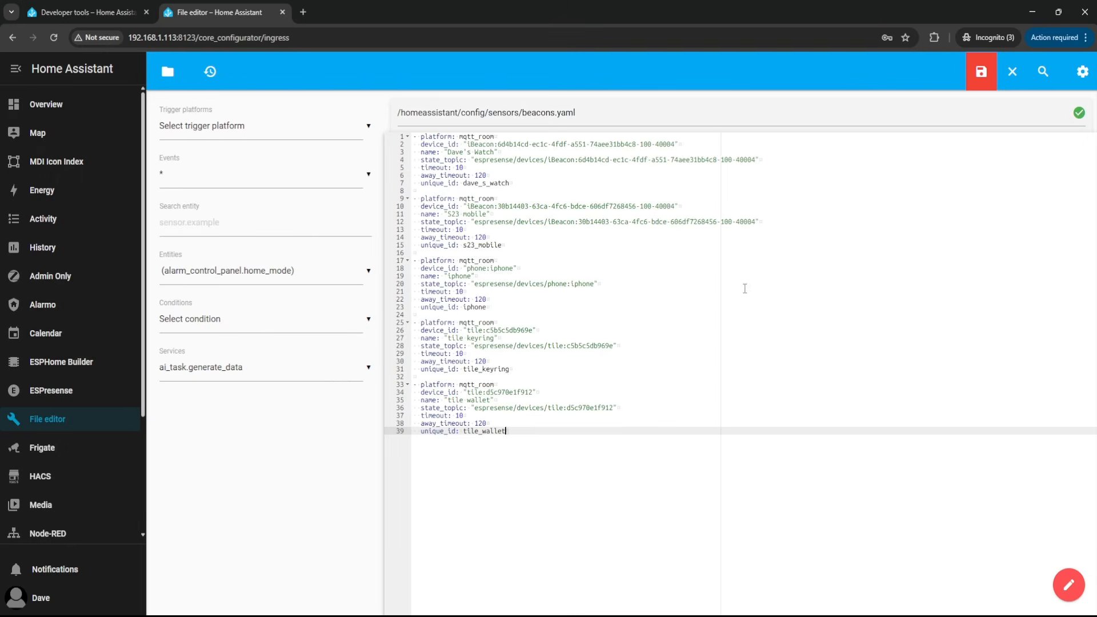
pyautogui.click(981, 71)
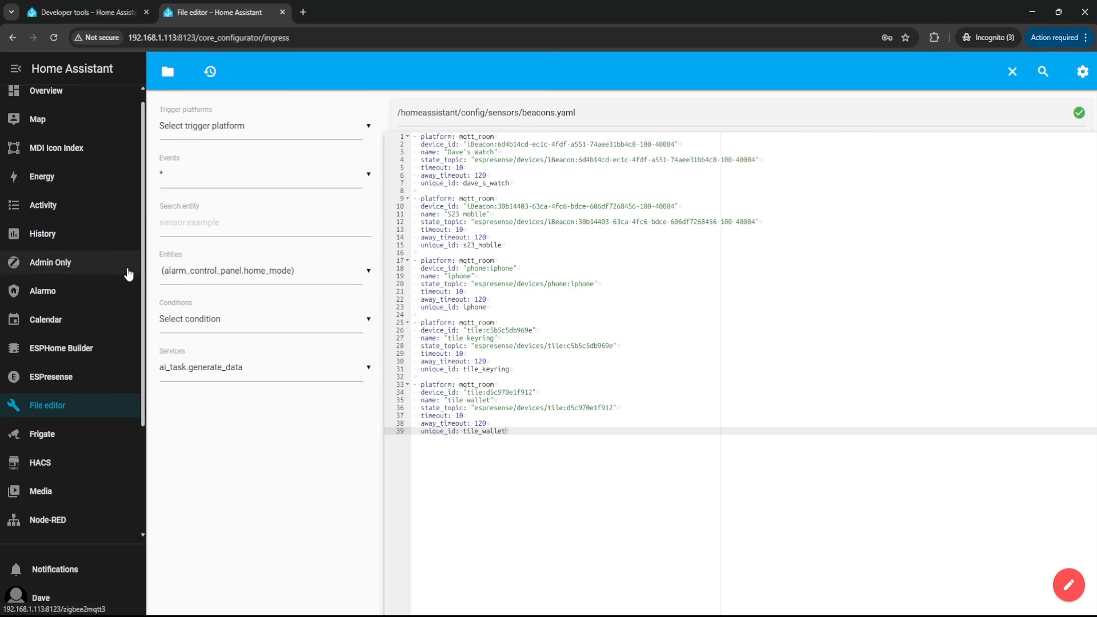
# Check the configuration in Developer tools and restart Home Assistant.
pyautogui.scroll(-3, 60, 275)
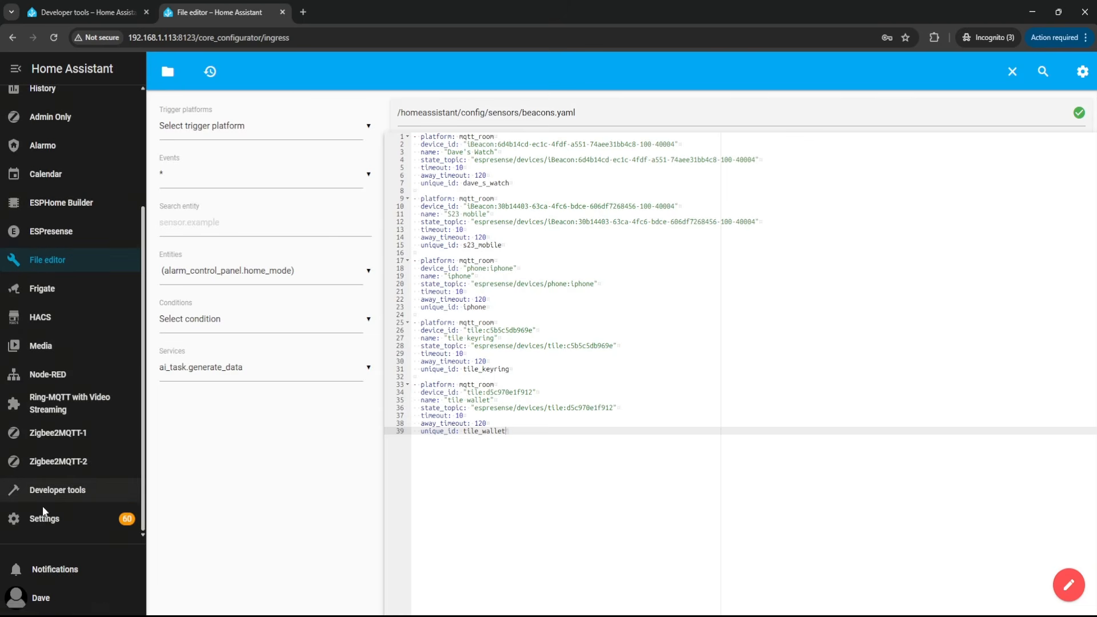
pyautogui.click(92, 493)
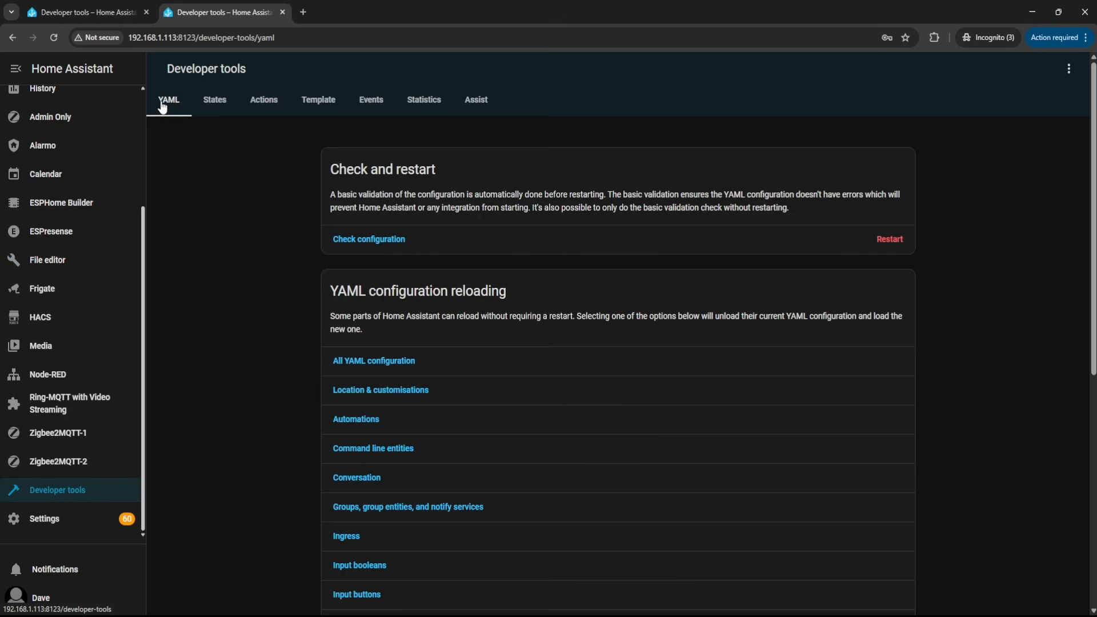
pyautogui.click(380, 247)
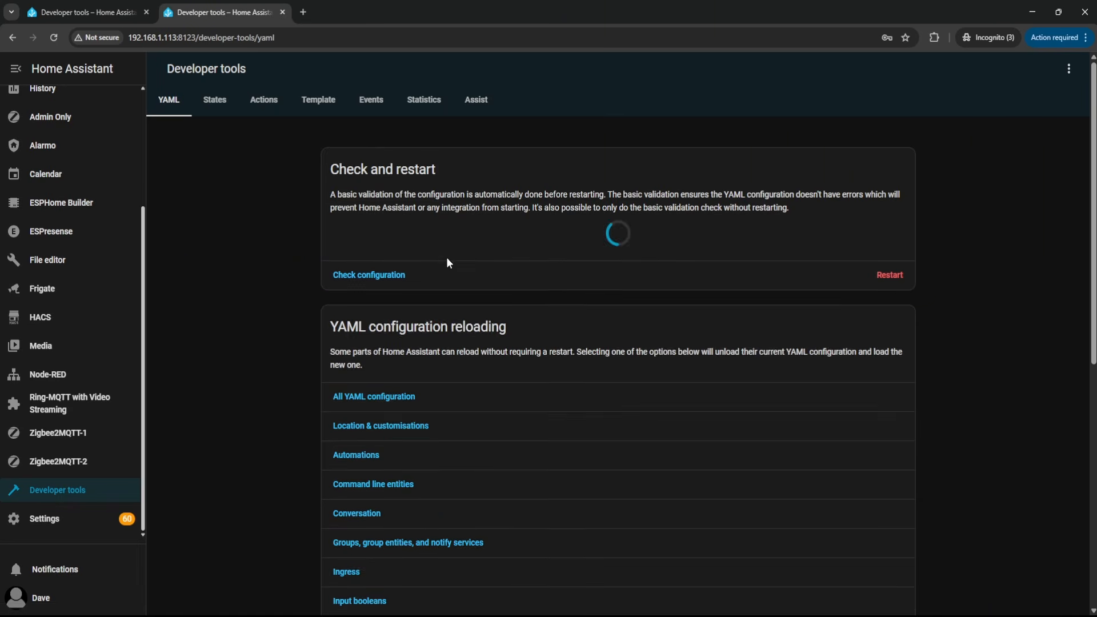
pyautogui.click(892, 270)
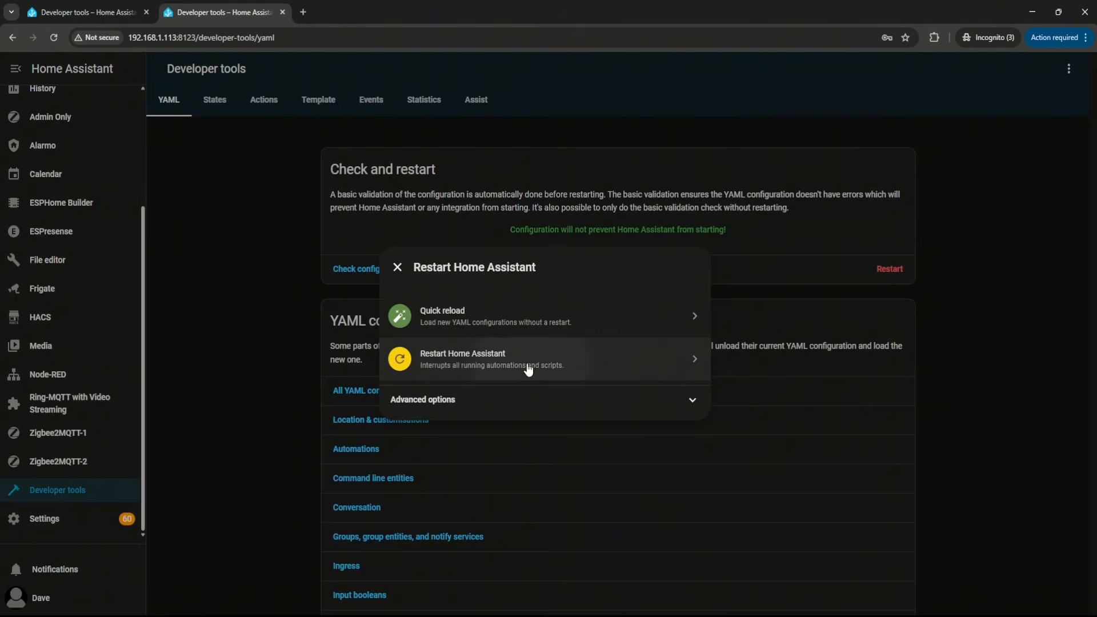
pyautogui.click(526, 366)
pyautogui.click(679, 365)
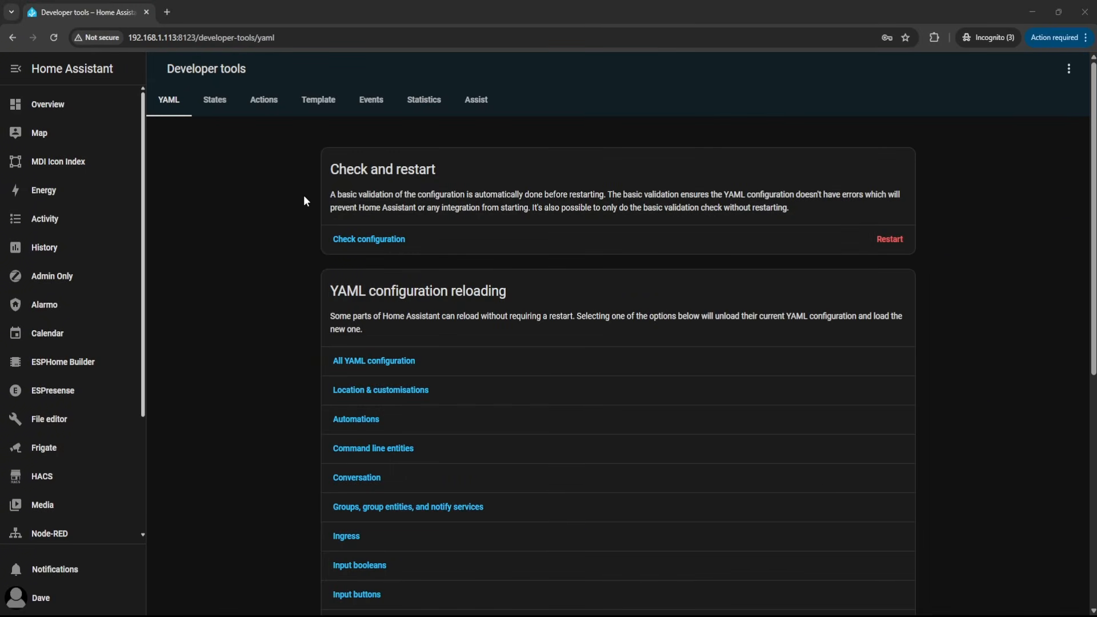
# Filter the current entity states by the watch sensor's name and inspect its room state.
pyautogui.click(218, 109)
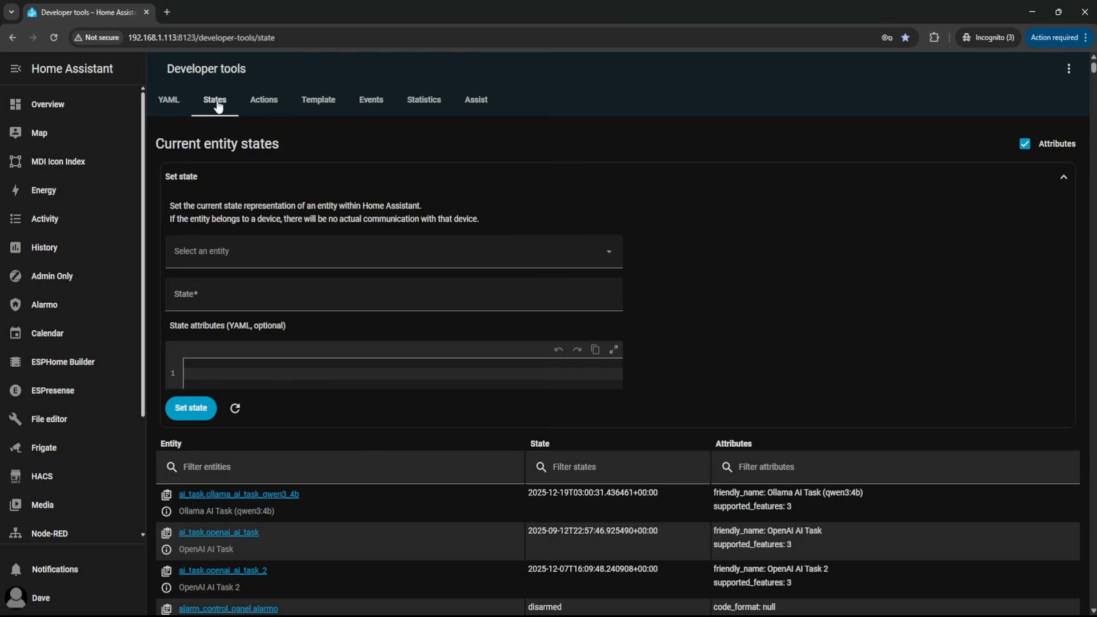
pyautogui.click(302, 468)
pyautogui.write("dave's watch")
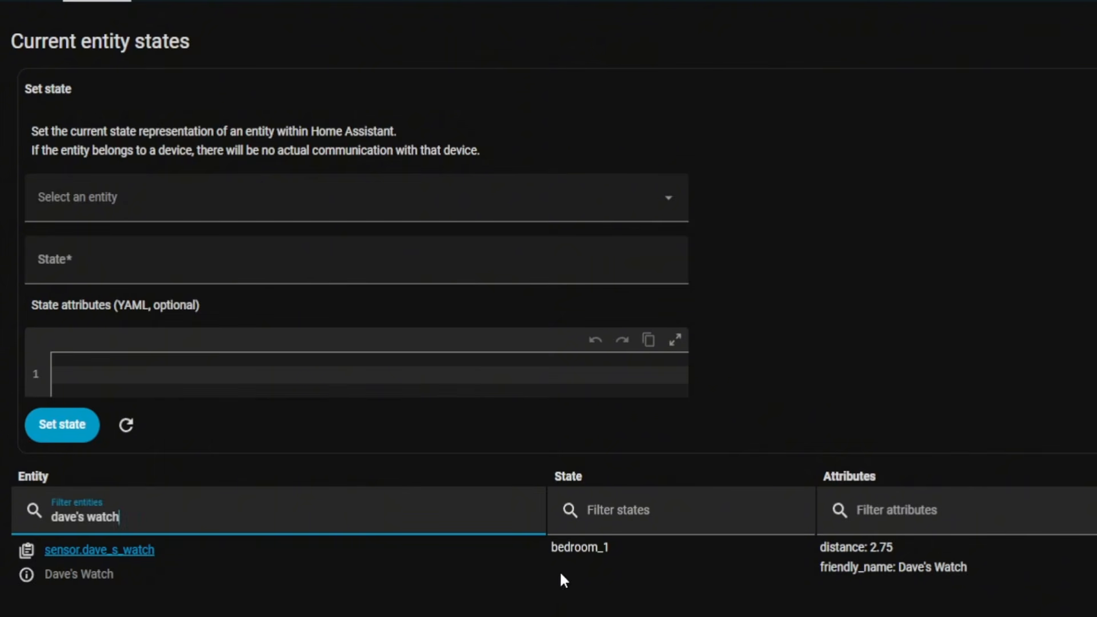
pyautogui.moveTo(612, 547); pyautogui.dragTo(549, 547)
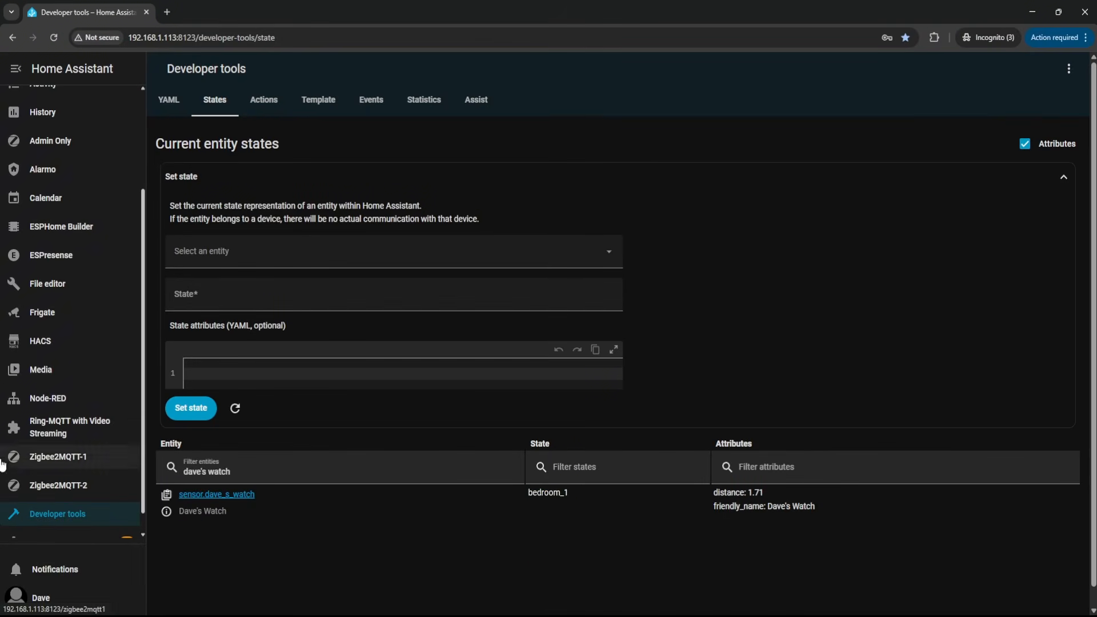
# Find the MQTT Room Presence integration by searching the integrations for mqtt and open its entity list.
pyautogui.scroll(-1, 78, 527)
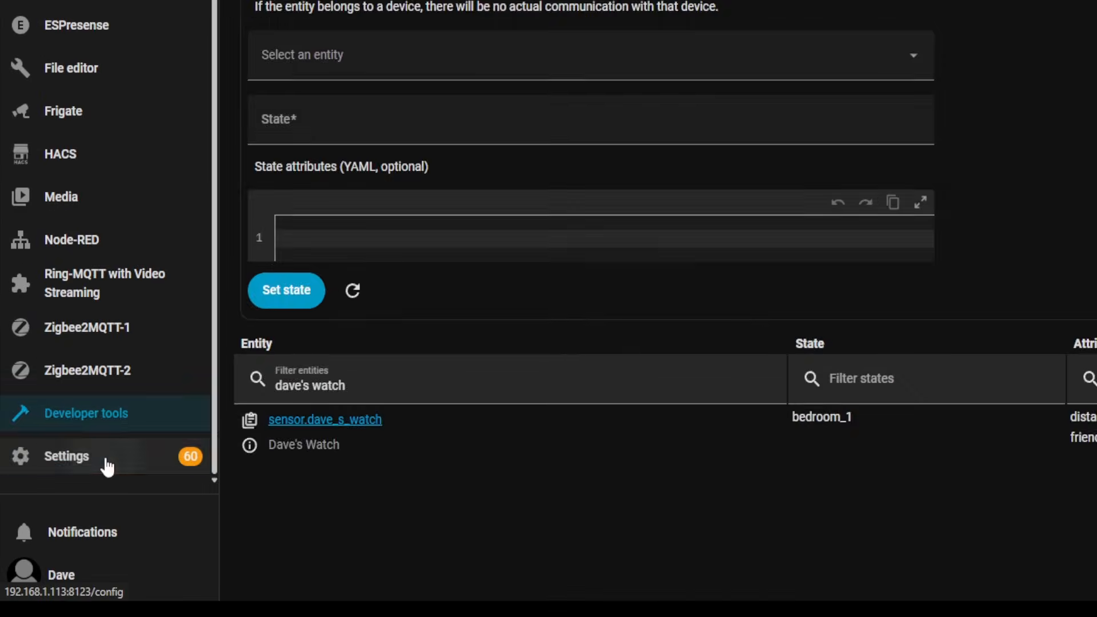
pyautogui.click(76, 514)
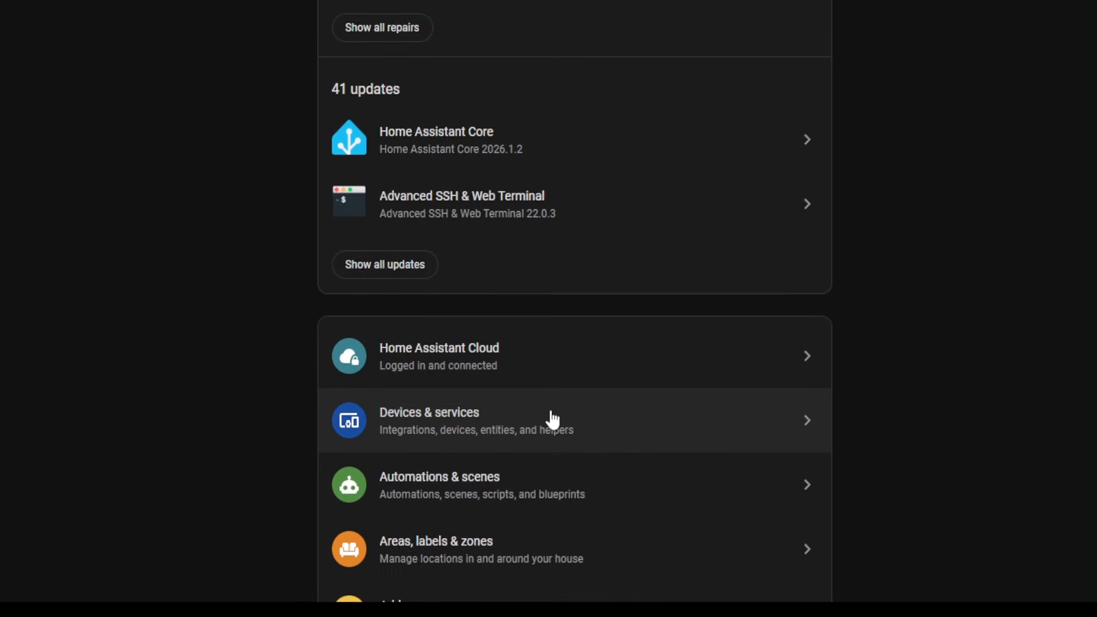
pyautogui.click(539, 435)
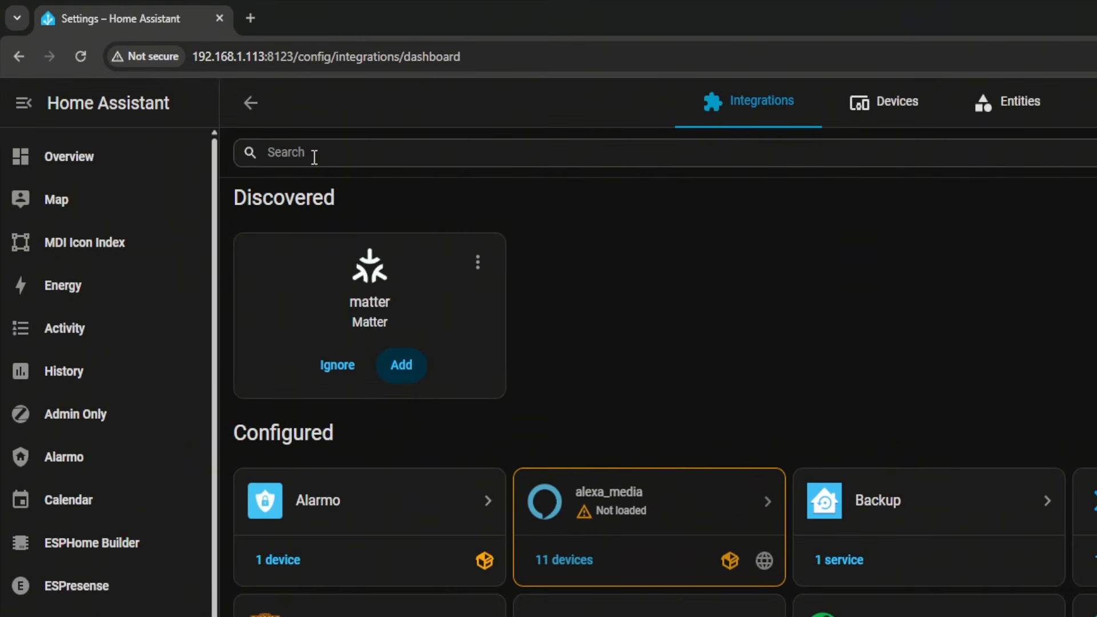
pyautogui.click(247, 122)
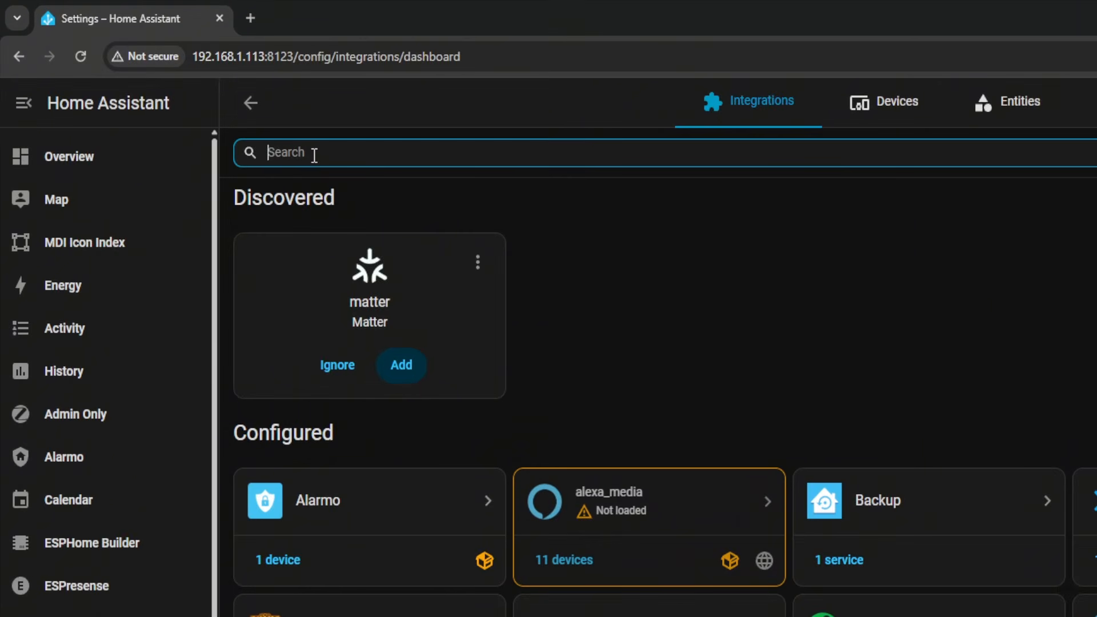
pyautogui.write('mqtt')
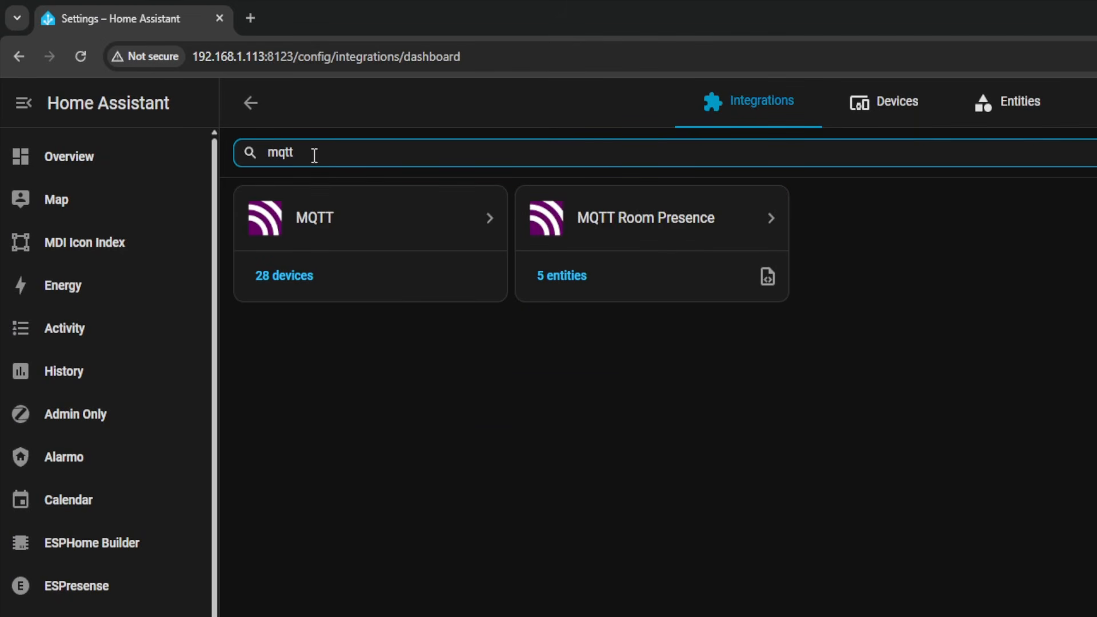
pyautogui.click(637, 240)
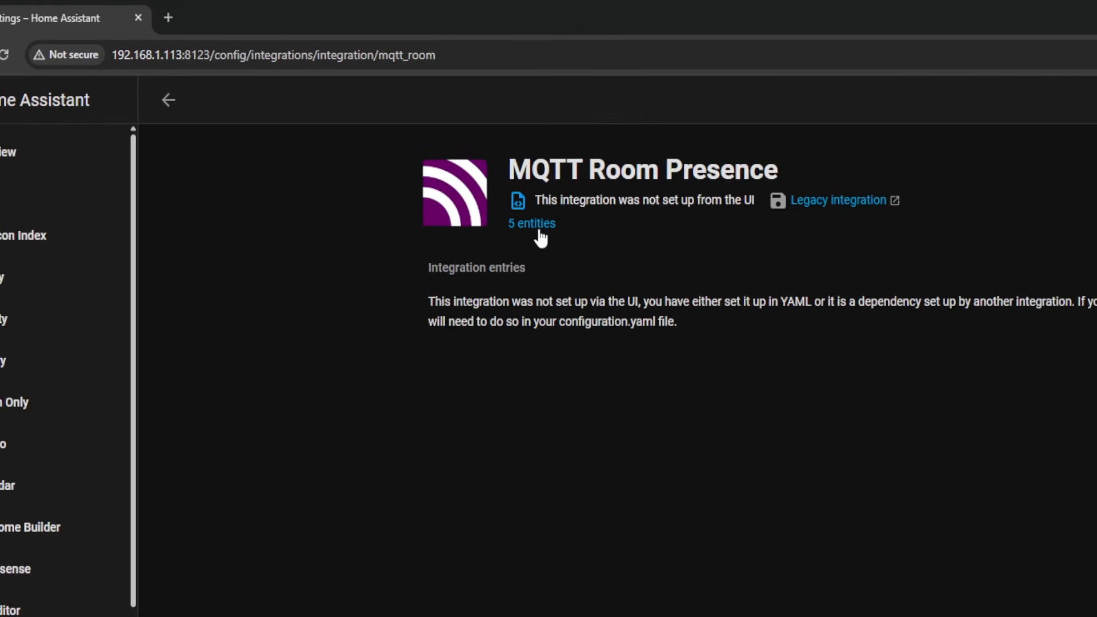
pyautogui.click(545, 240)
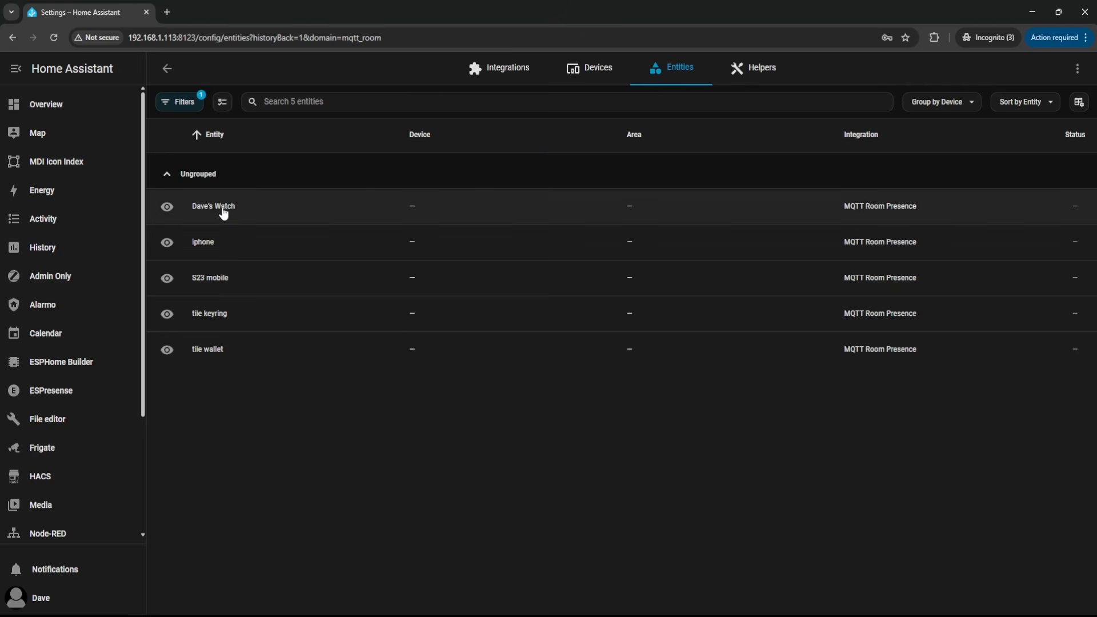
# Inspect the watch sensor's room history and entity settings, then close its details.
pyautogui.click(222, 208)
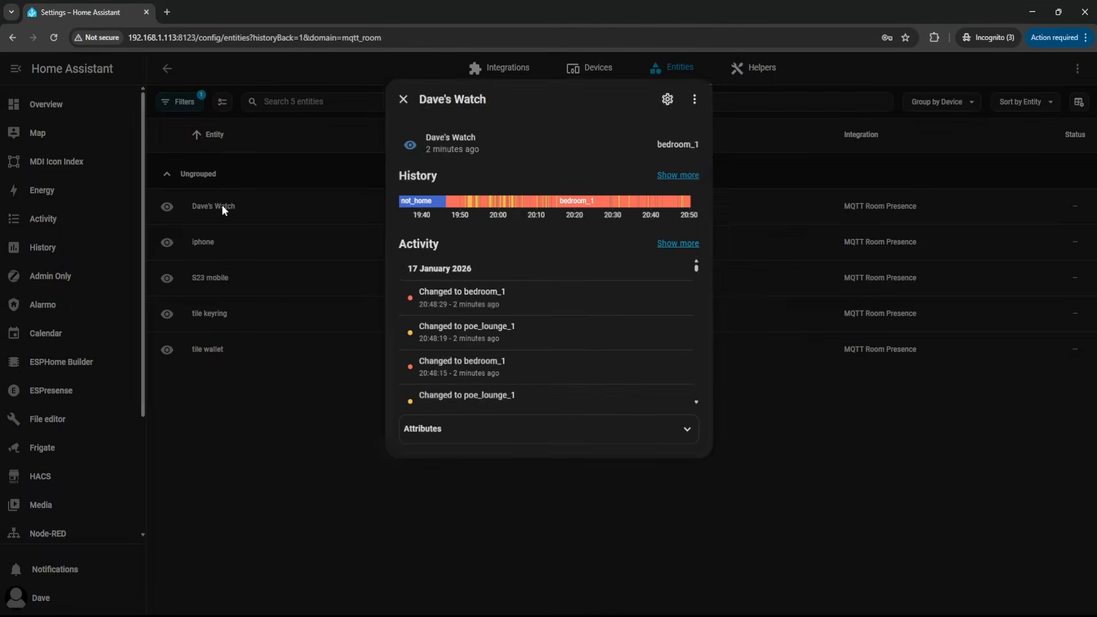
pyautogui.click(669, 97)
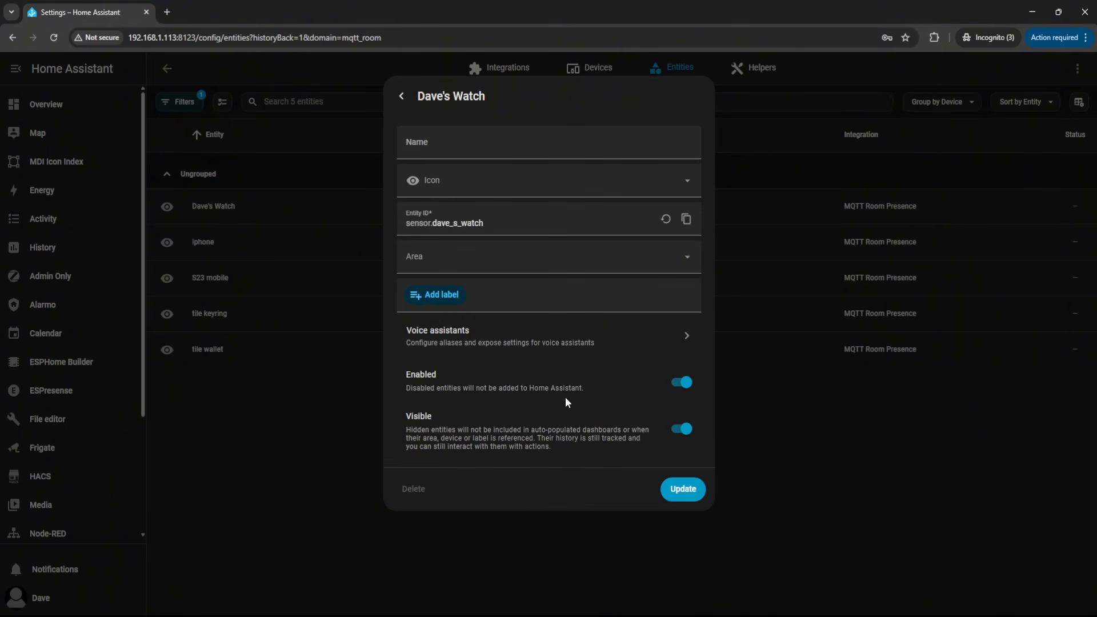
pyautogui.click(402, 97)
pyautogui.click(402, 98)
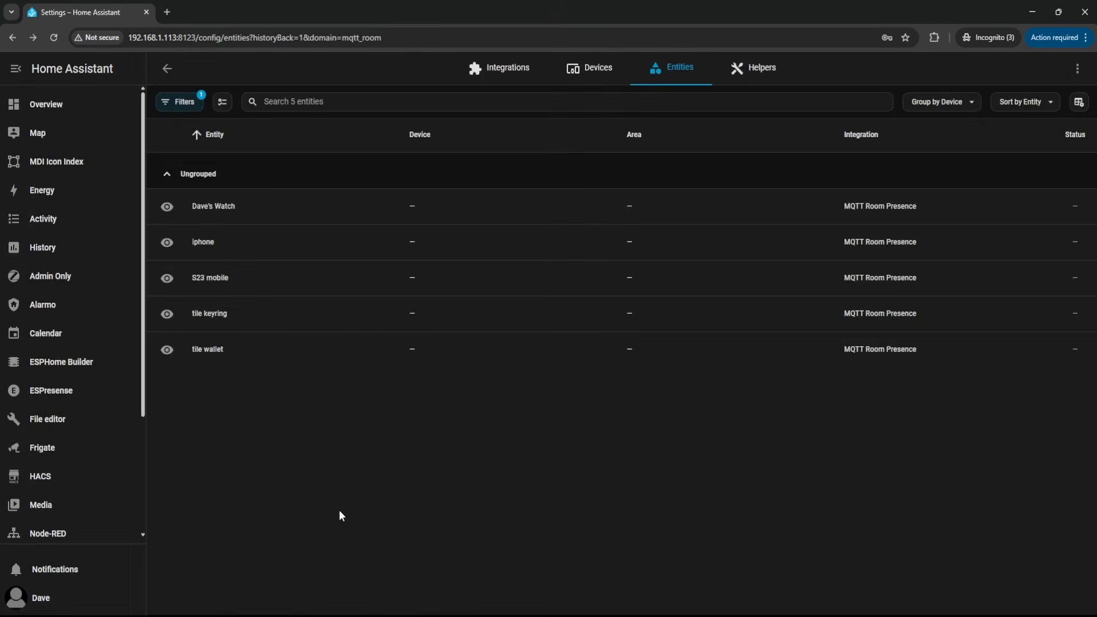
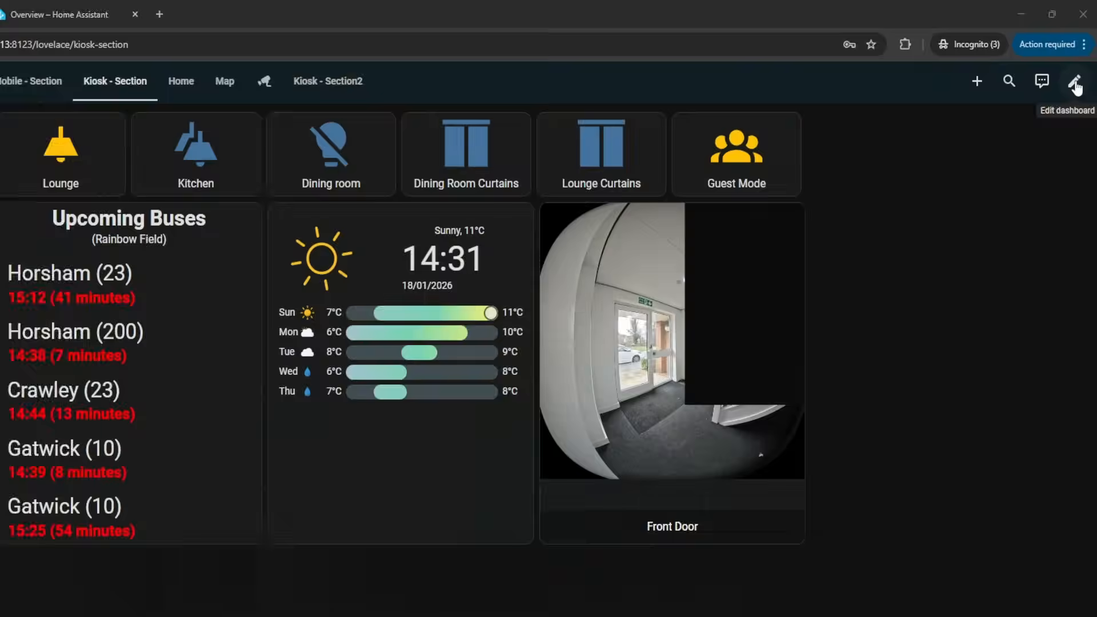
# Start editing the dashboard and copy the full YAML of the lights, curtains and Guest Mode section in the Kiosk - Section view.
pyautogui.click(1079, 71)
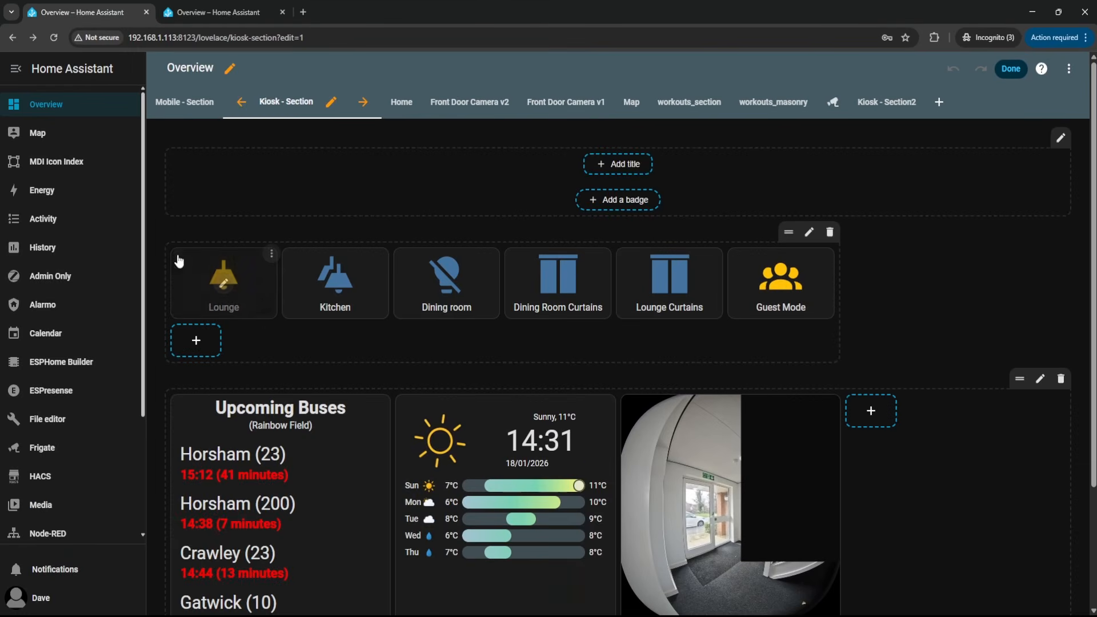
pyautogui.moveTo(806, 254)
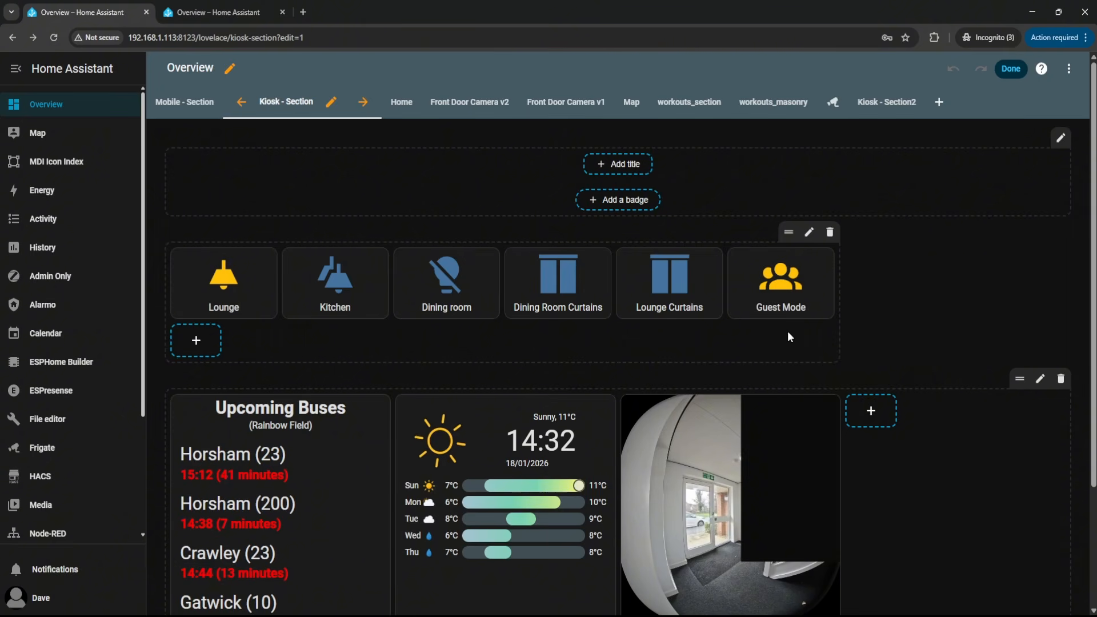
pyautogui.click(809, 234)
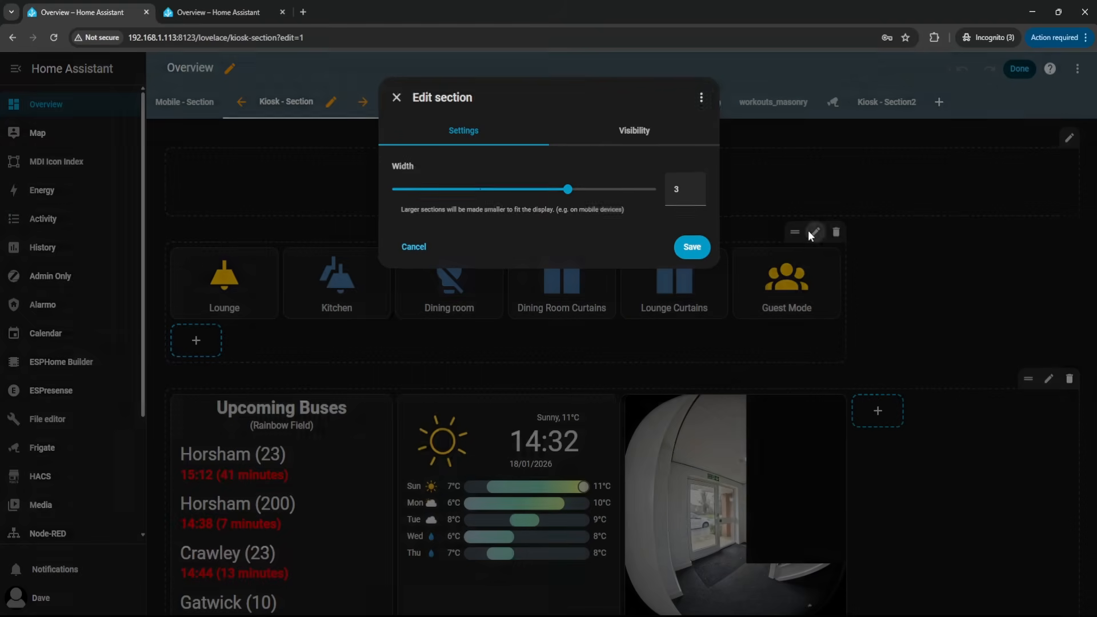
pyautogui.click(703, 97)
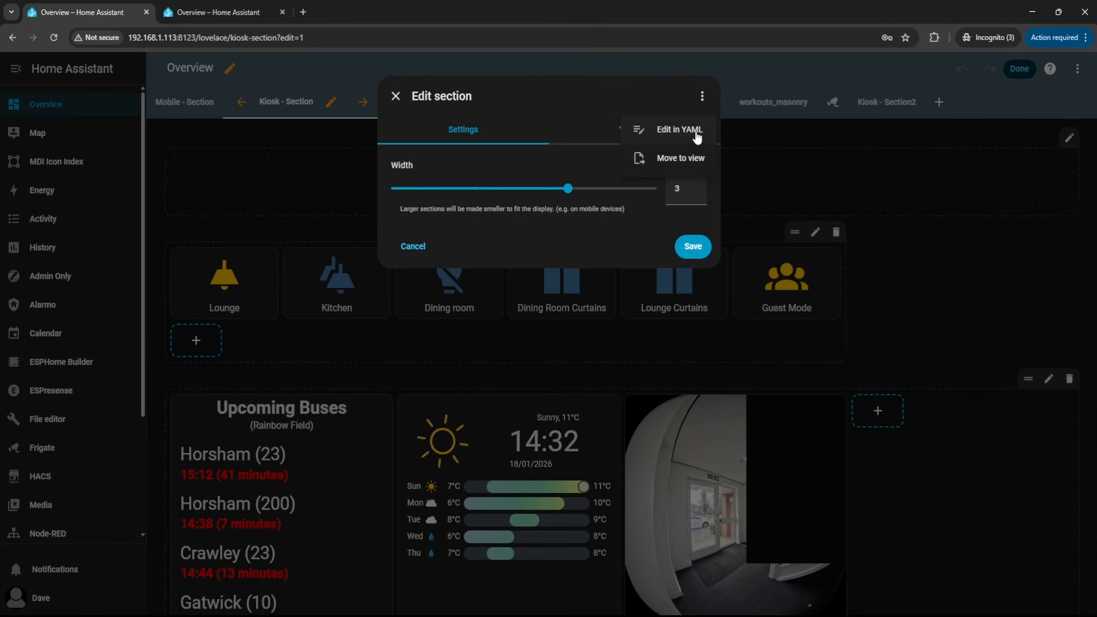
pyautogui.click(680, 130)
pyautogui.click(552, 277)
pyautogui.hotkey('ctrl', 'a')
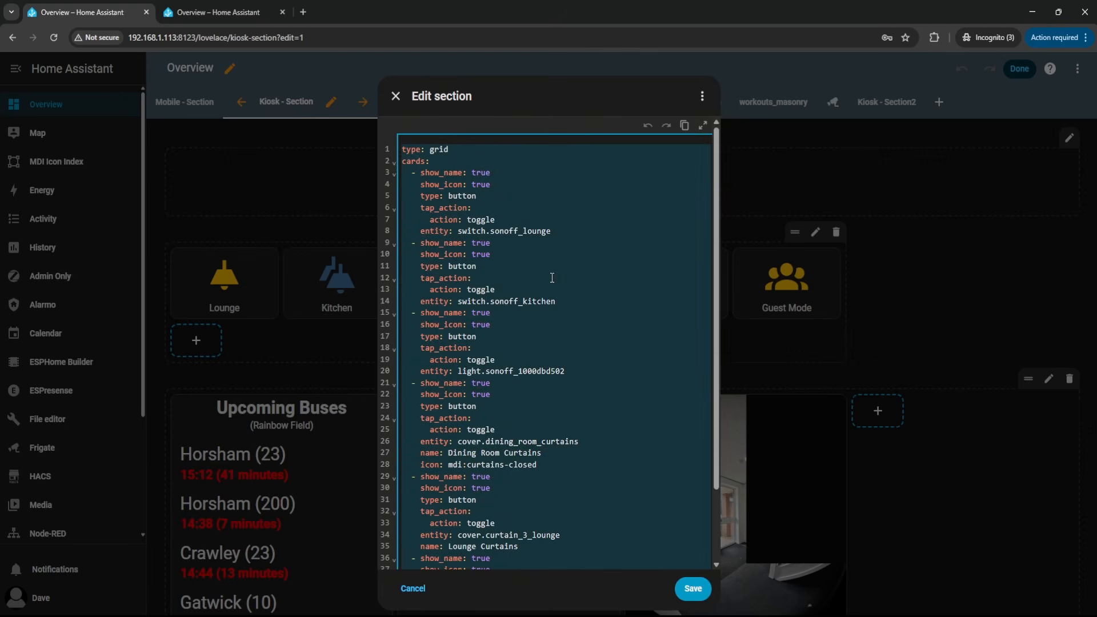
pyautogui.click(395, 96)
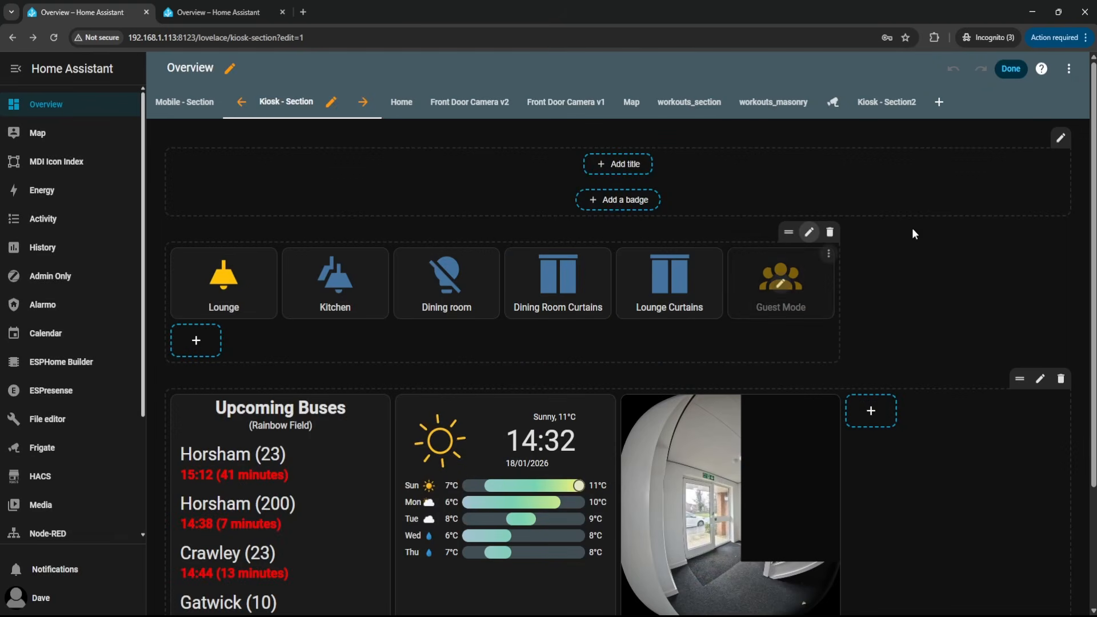
# Create a new section below the existing ones and replace its YAML with the copied section code, saving it.
pyautogui.scroll(-3, 935, 267)
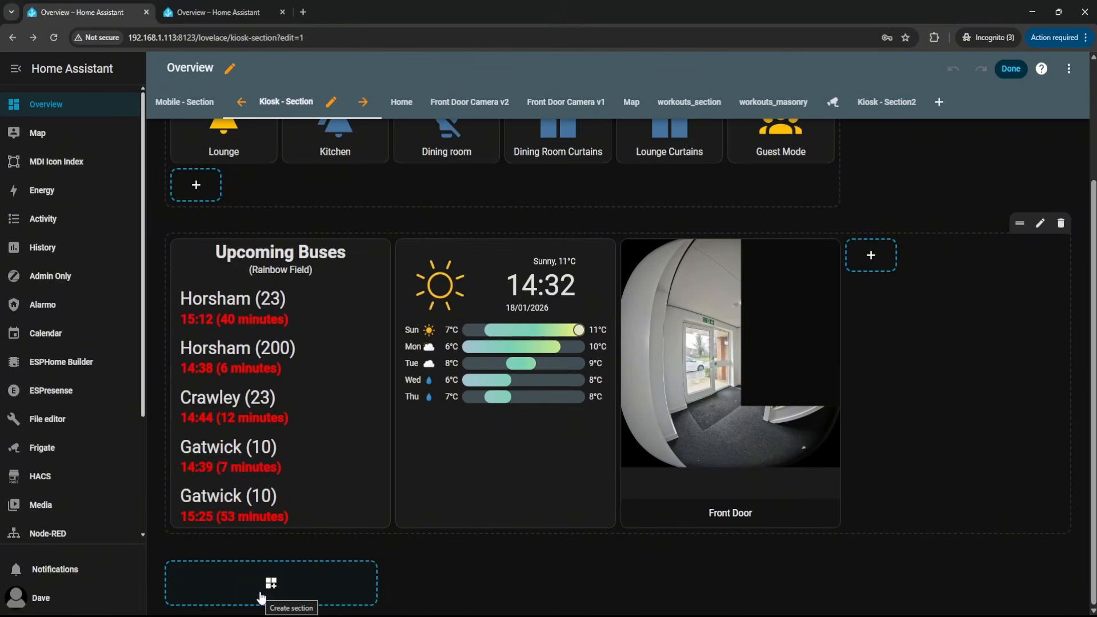
pyautogui.click(262, 595)
pyautogui.click(347, 550)
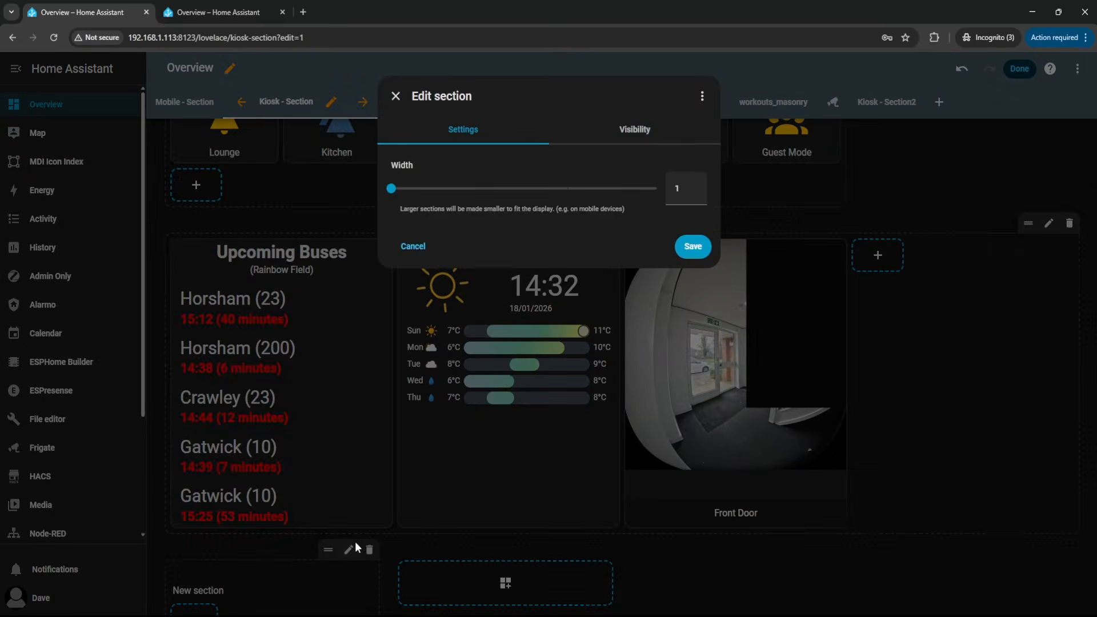
pyautogui.click(702, 96)
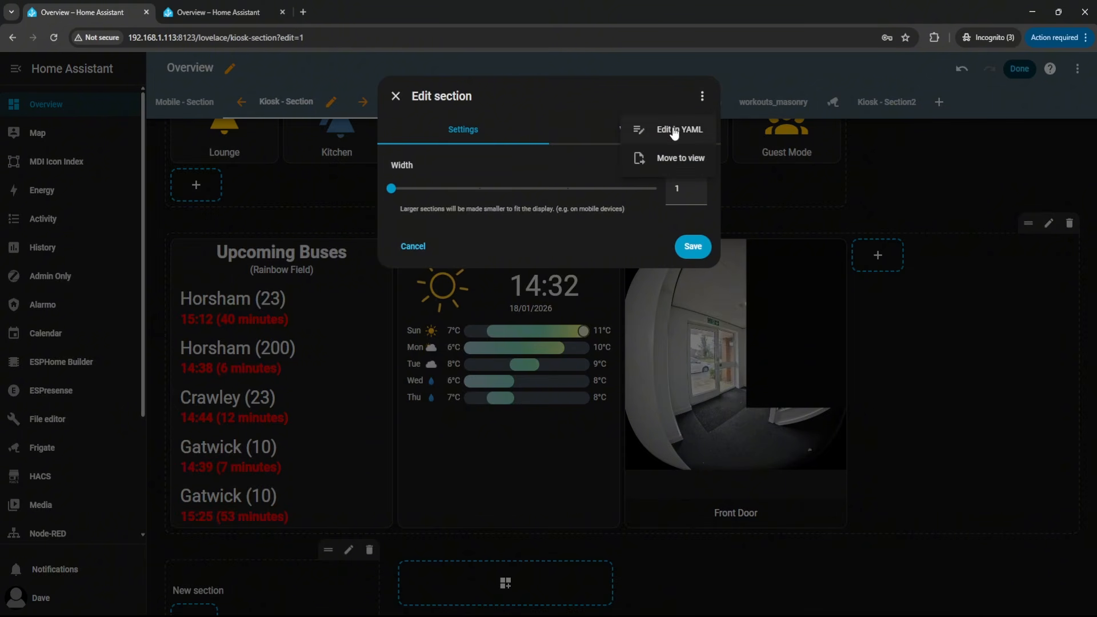
pyautogui.click(674, 131)
pyautogui.hotkey('ctrl', 'a')
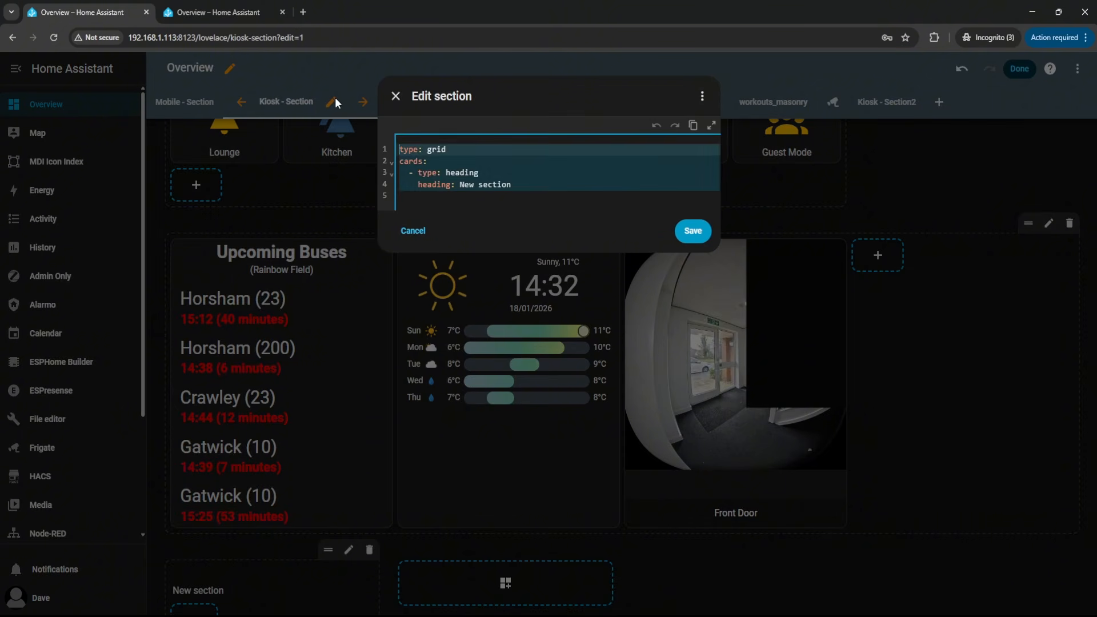
pyautogui.hotkey('ctrl', 'v')
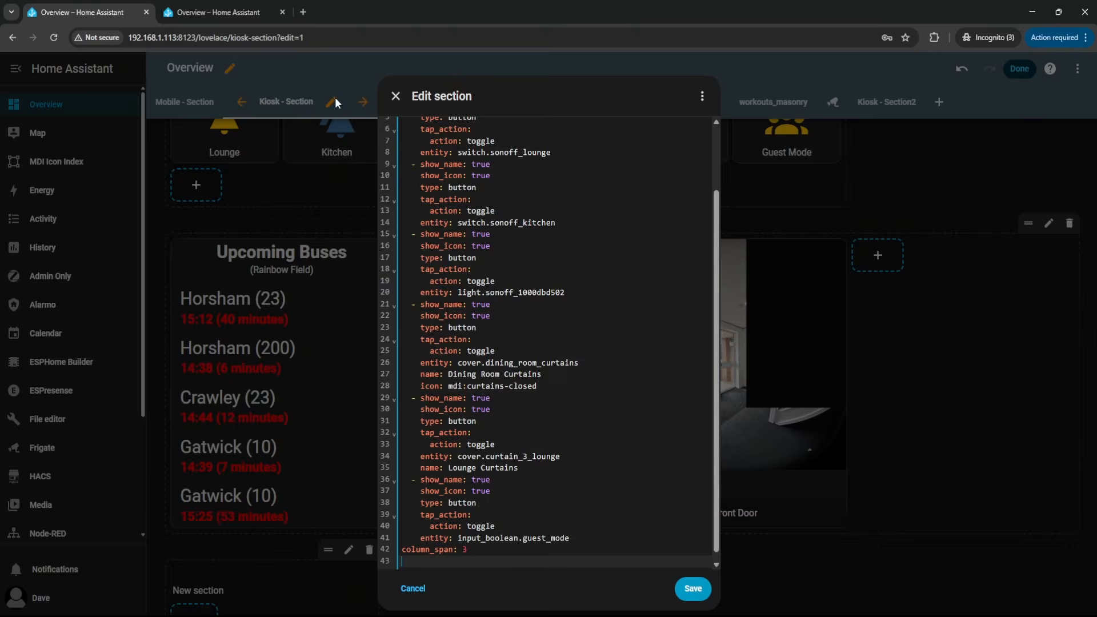
pyautogui.click(693, 589)
# Move the duplicated button section above the section containing Upcoming Buses, weather and the Front Door camera.
pyautogui.scroll(-3, 566, 398)
pyautogui.scroll(3, 561, 458)
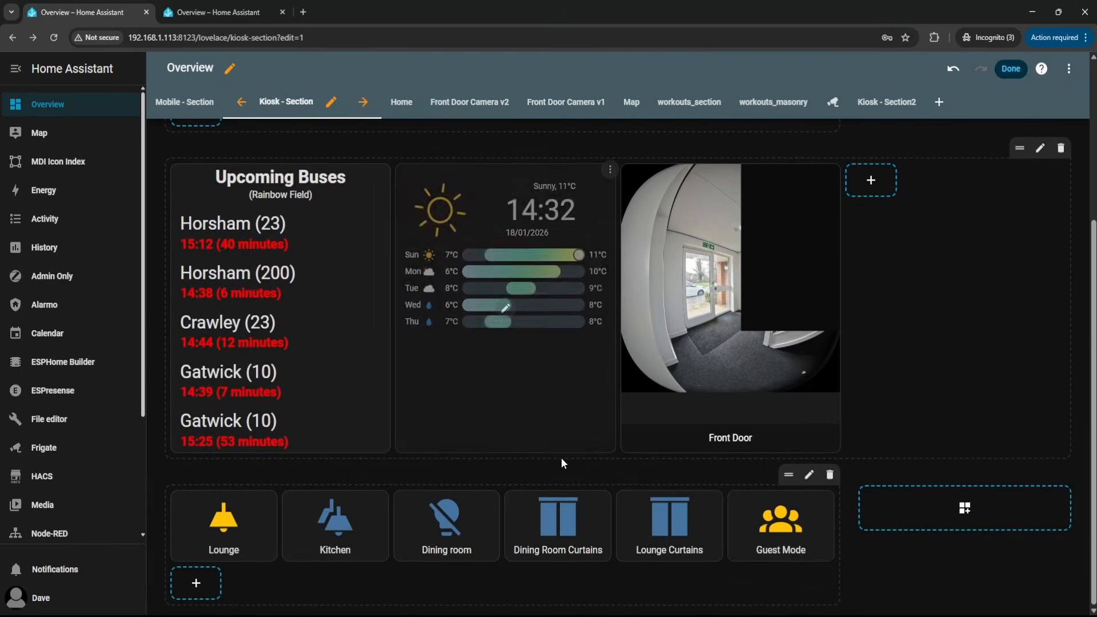
pyautogui.scroll(2, 661, 234)
pyautogui.scroll(-4, 572, 343)
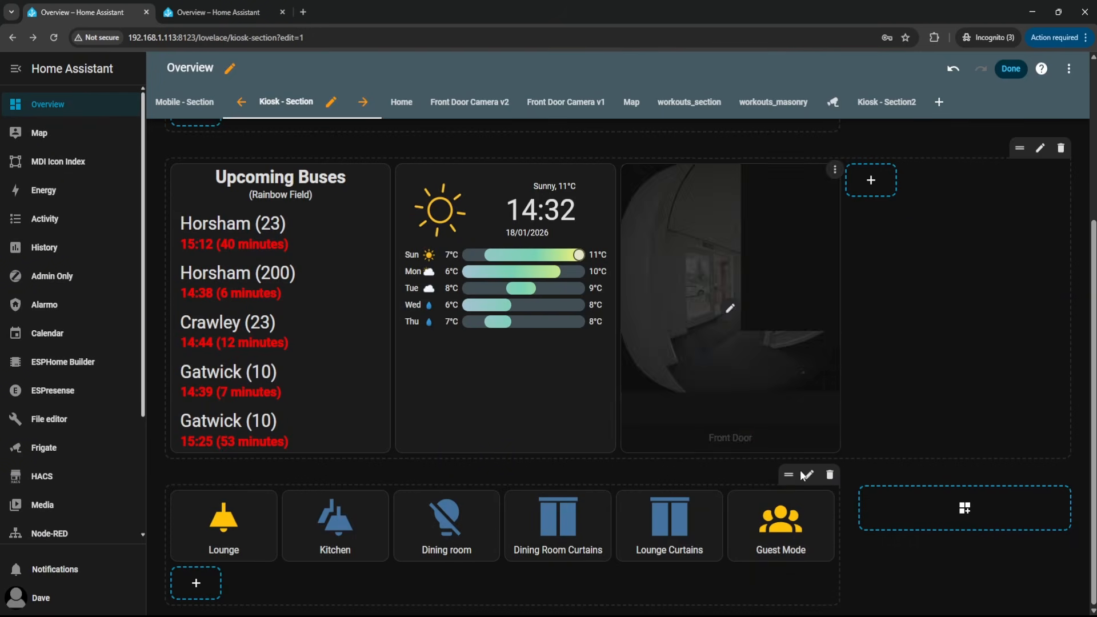
pyautogui.moveTo(786, 277); pyautogui.dragTo(854, 268)
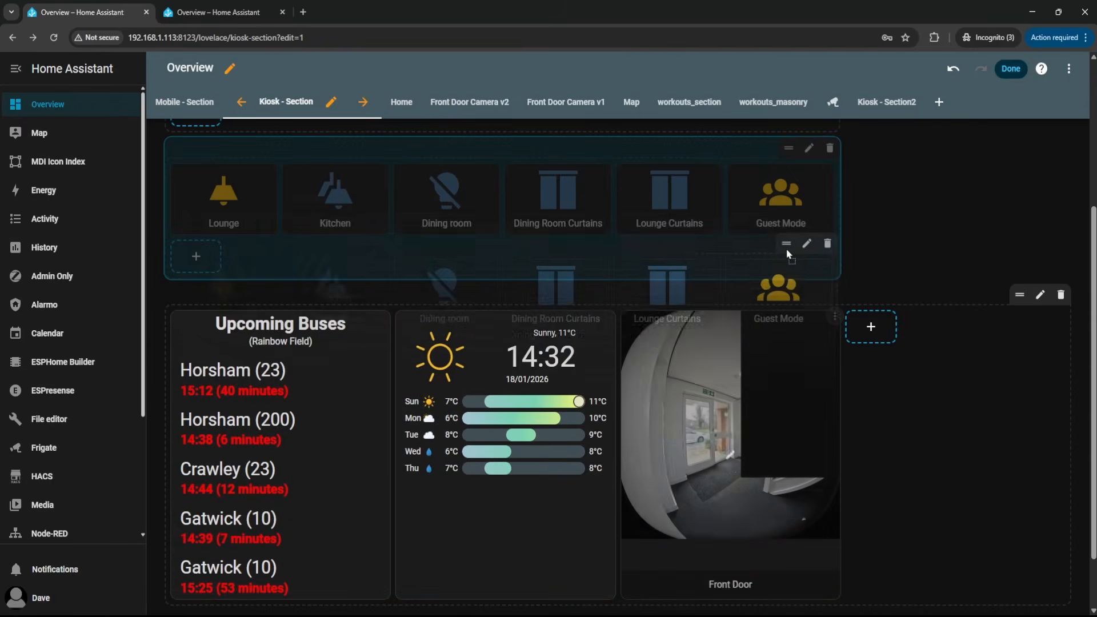
pyautogui.scroll(3, 851, 292)
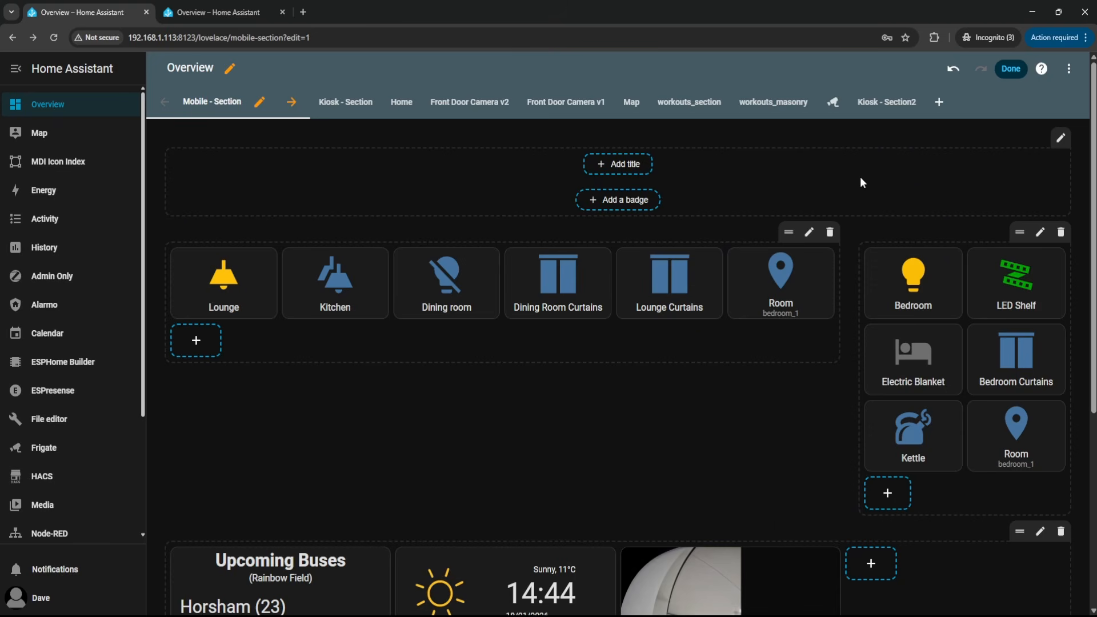
# Open the visibility conditions of the bedroom controls section in the Mobile - Section view.
pyautogui.click(1038, 230)
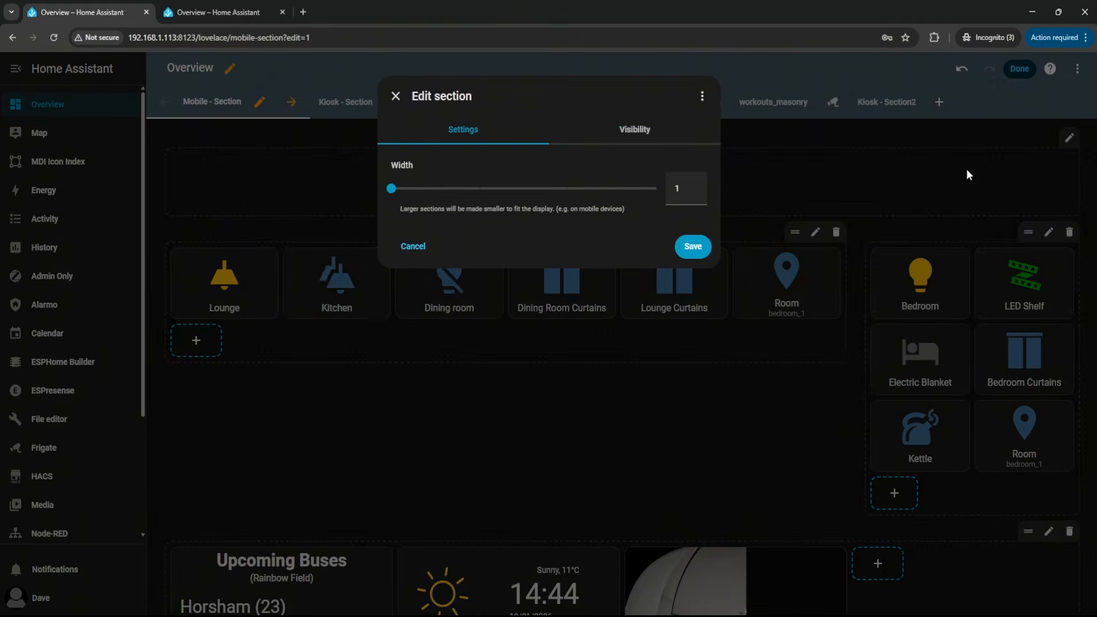
pyautogui.click(636, 131)
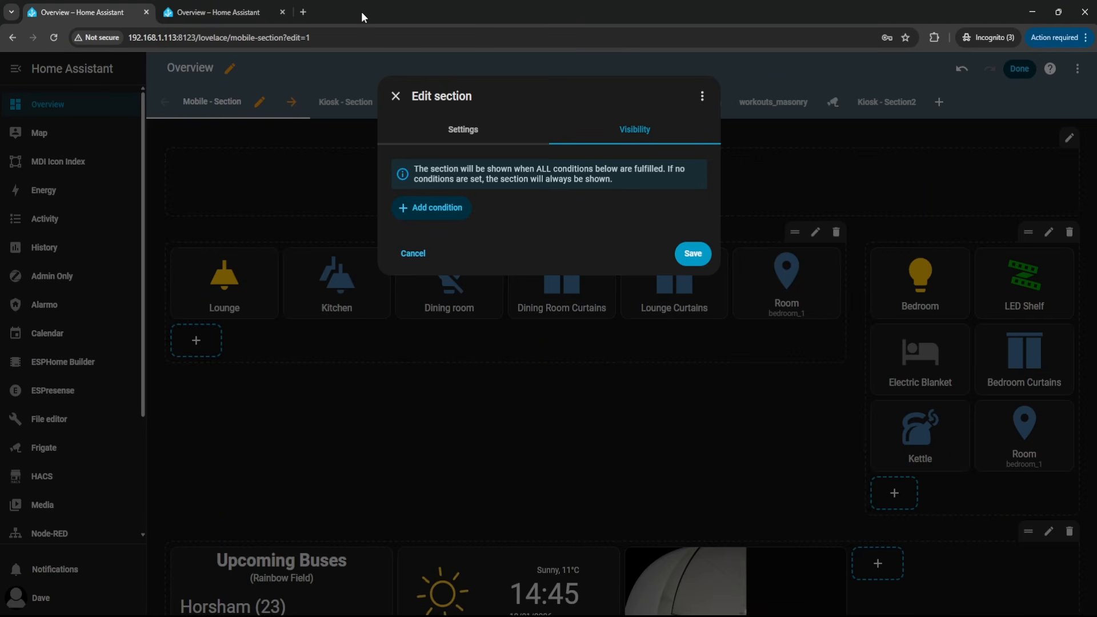
# In the second browser tab, search the integrations for mqt and list the entities of MQTT Room Presence.
pyautogui.click(203, 9)
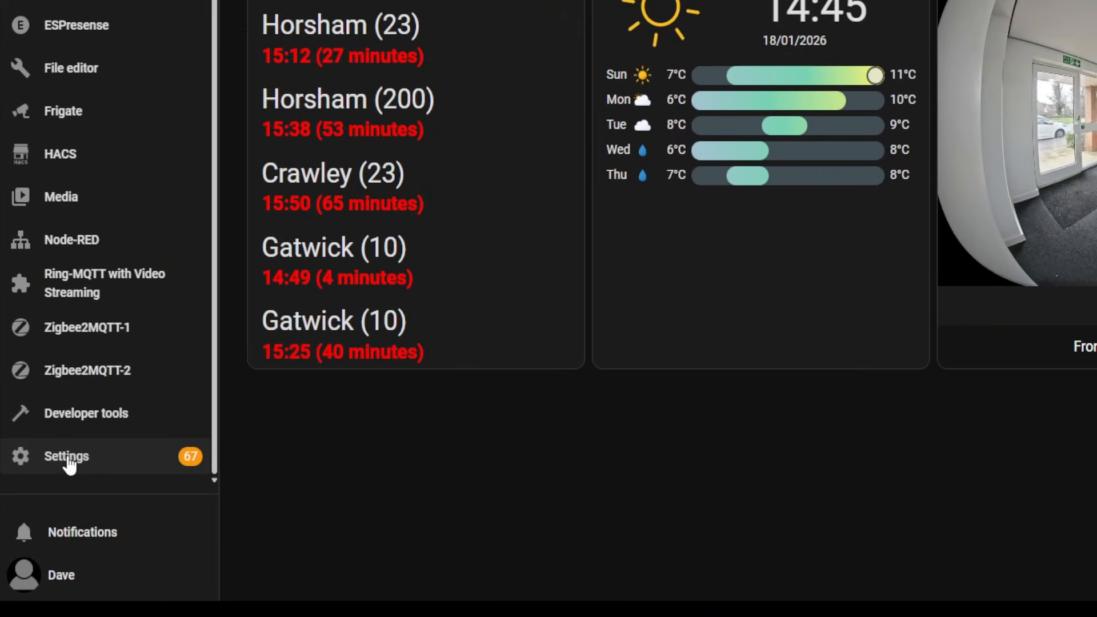
pyautogui.click(59, 483)
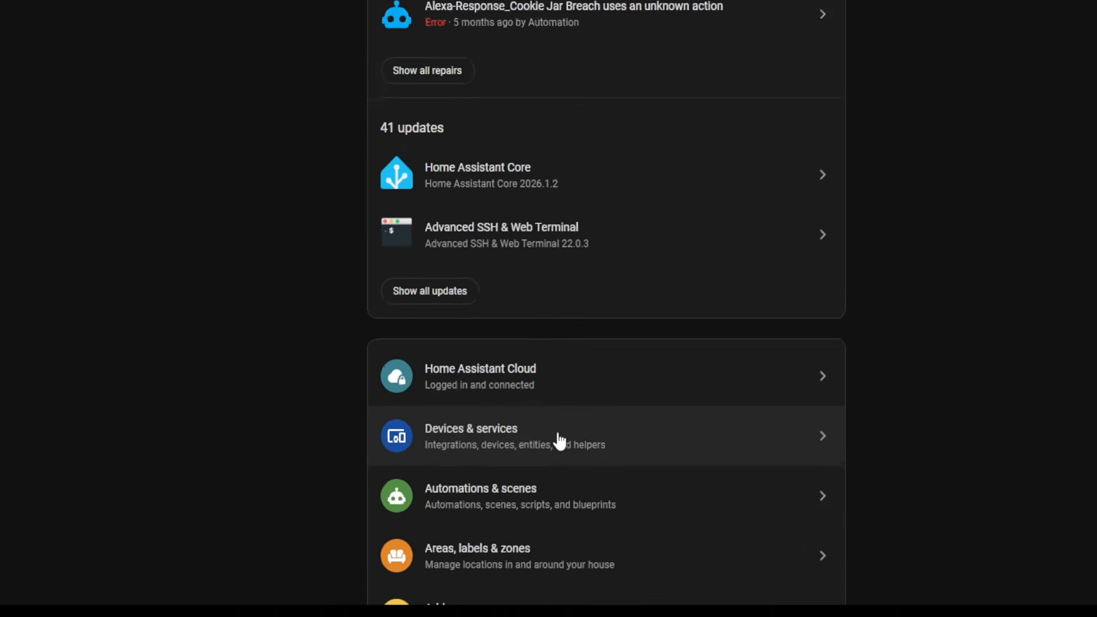
pyautogui.click(586, 494)
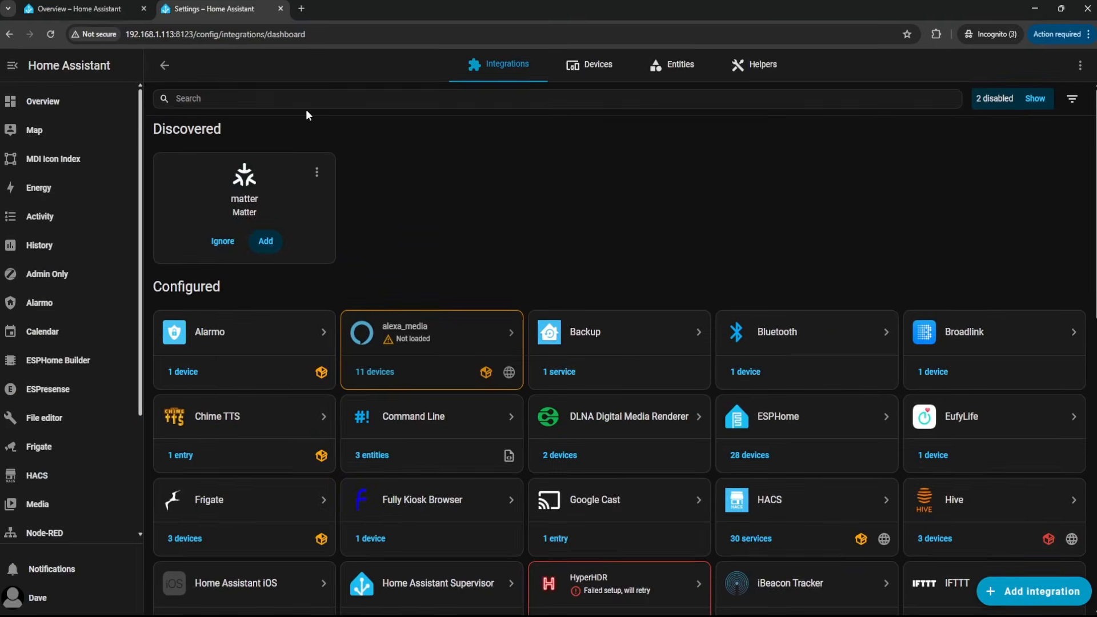
pyautogui.click(237, 109)
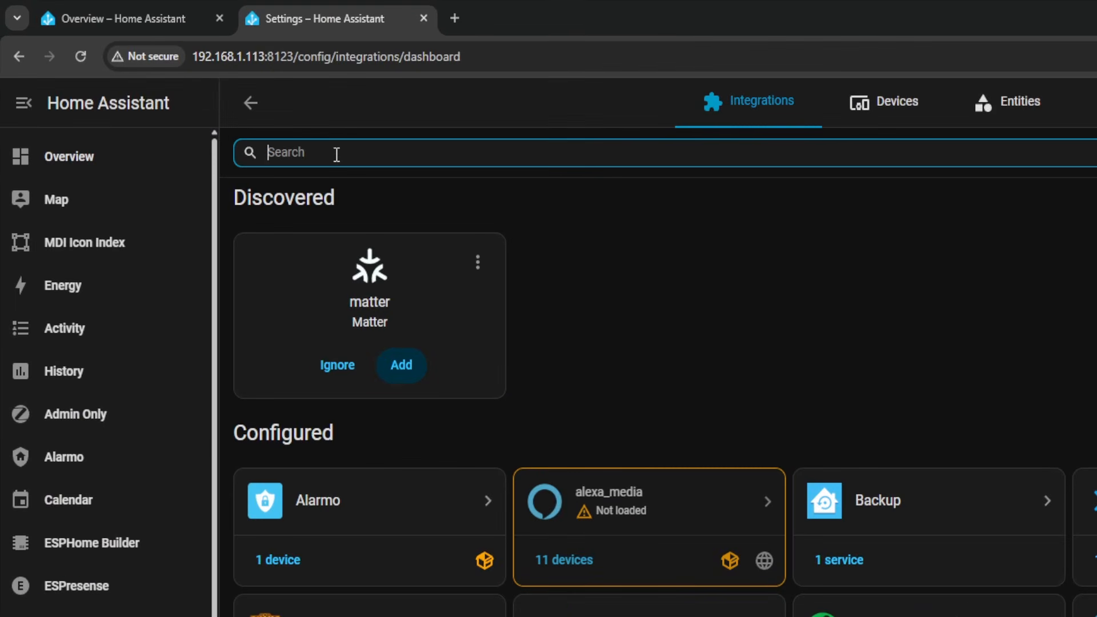
pyautogui.write('mqt')
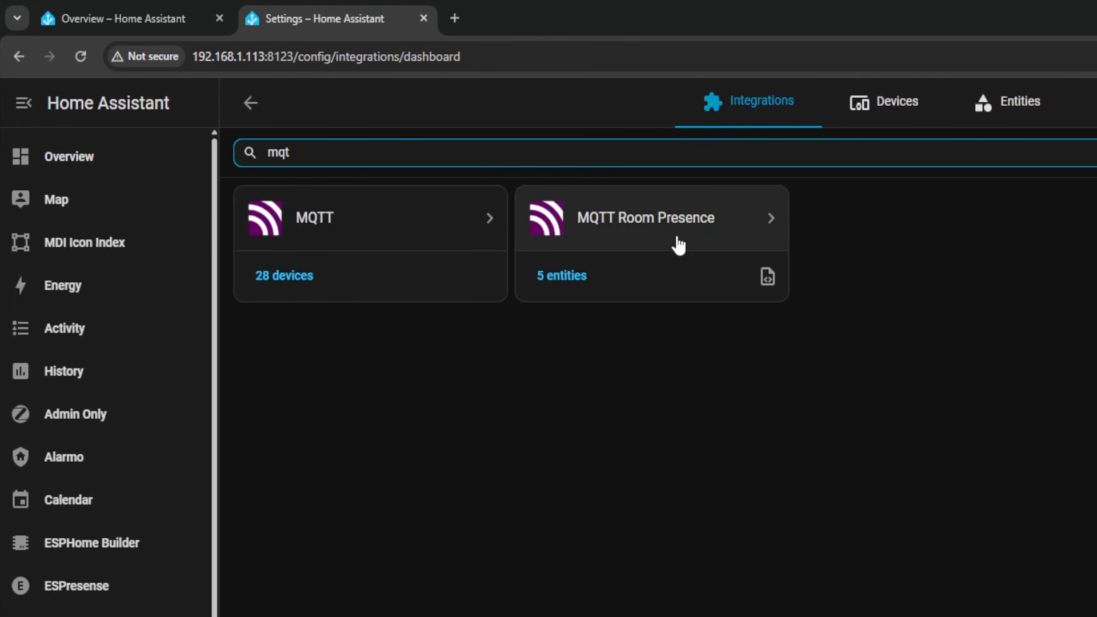
pyautogui.click(678, 234)
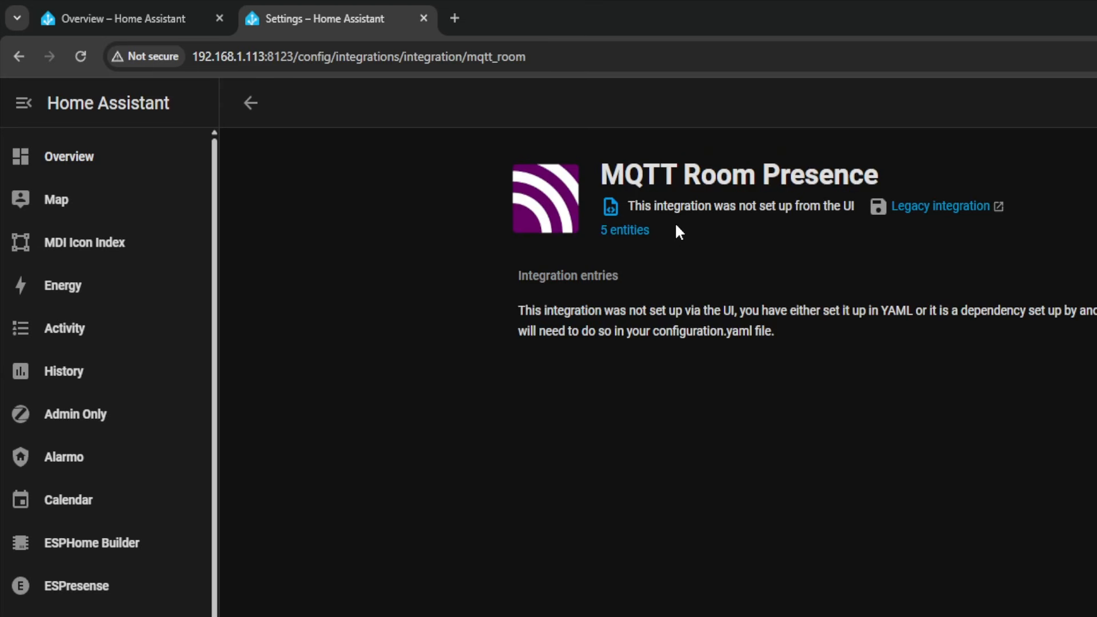
pyautogui.click(619, 231)
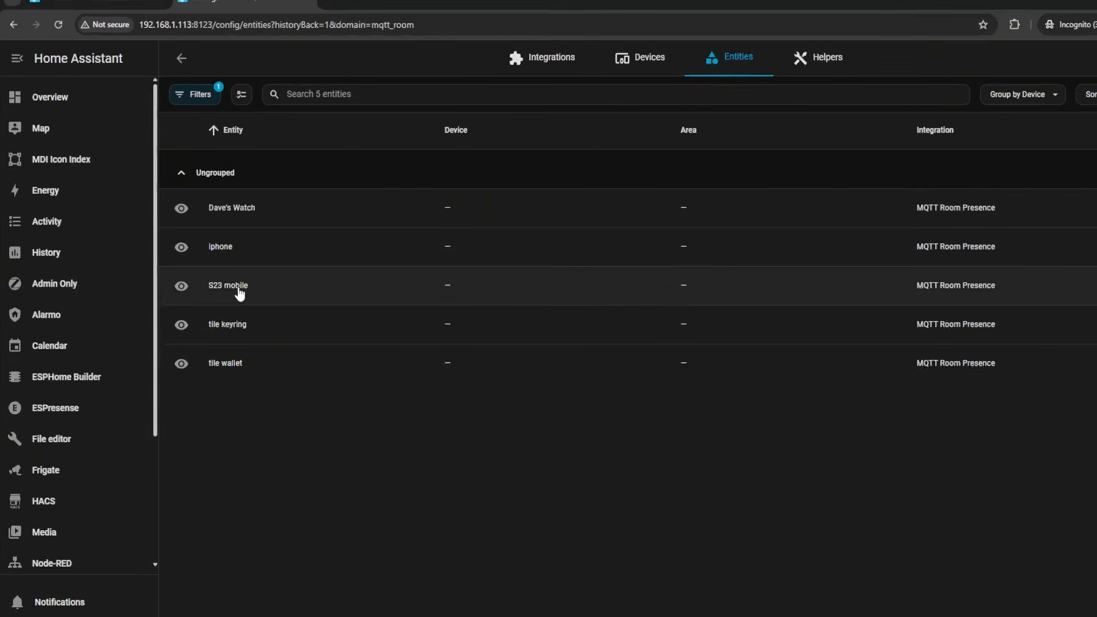
# Copy the entity ID of the S23 mobile sensor and its bedroom_1 state from the activity history.
pyautogui.click(224, 284)
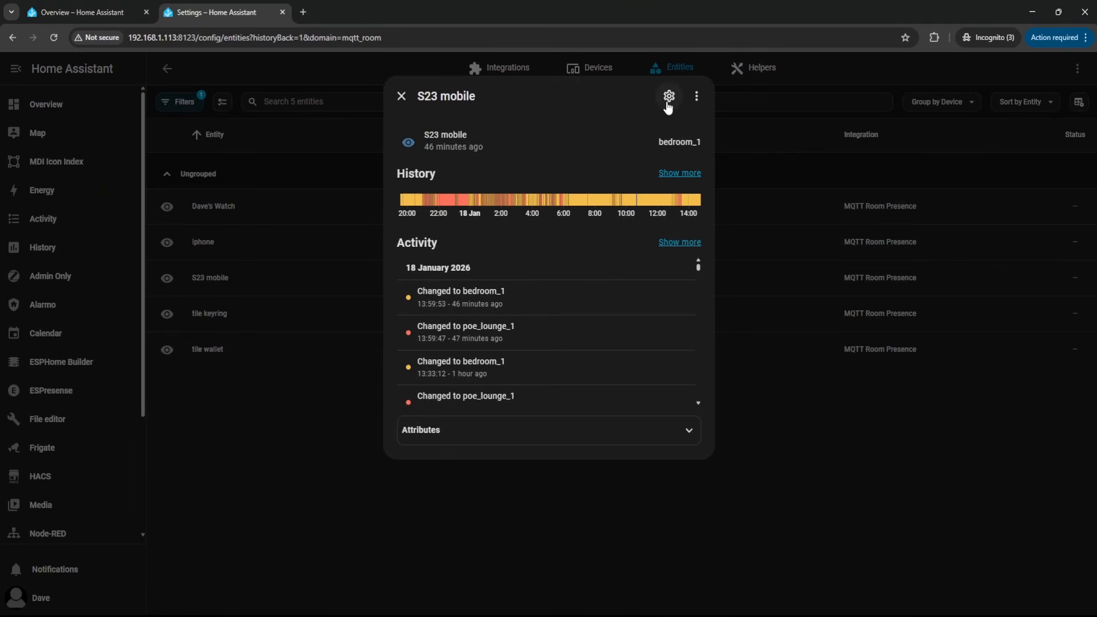
pyautogui.click(668, 103)
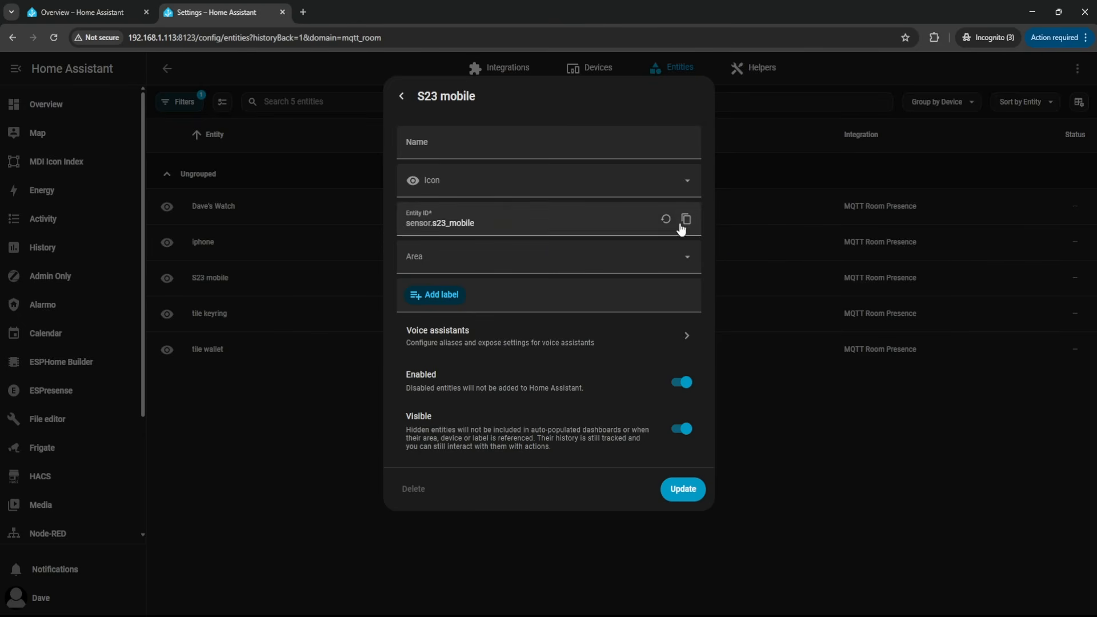
pyautogui.click(402, 96)
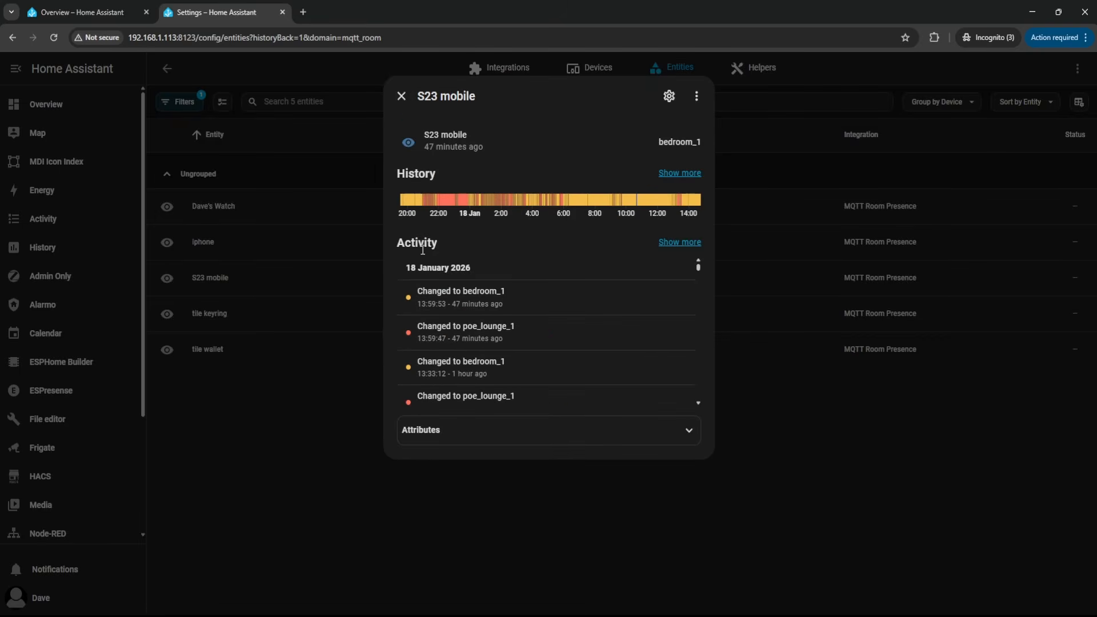
pyautogui.doubleClick(486, 292)
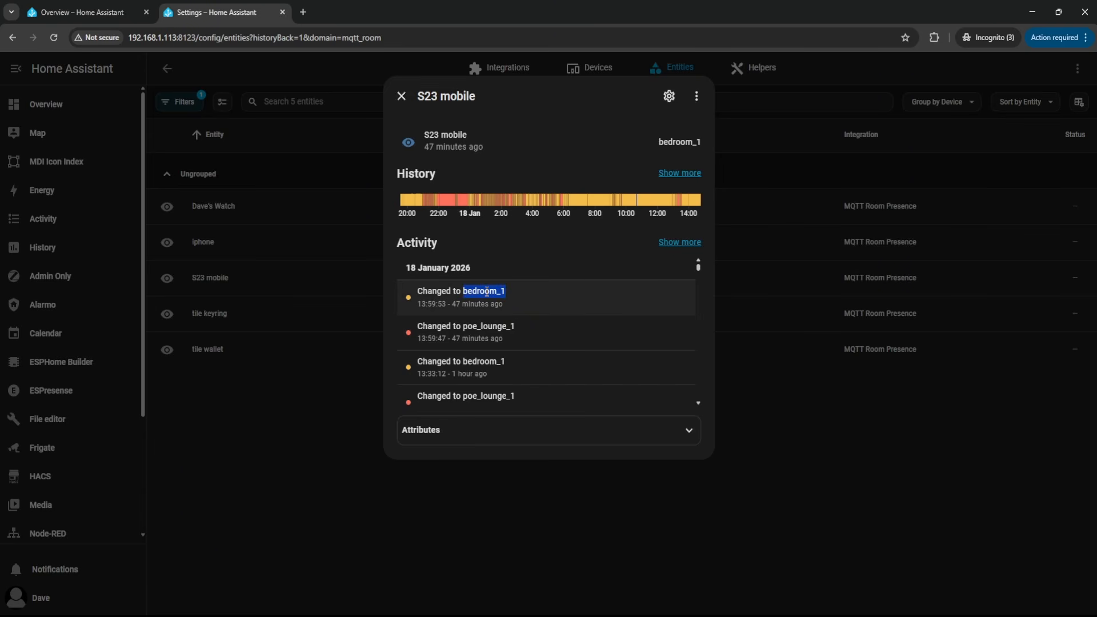
pyautogui.click(401, 98)
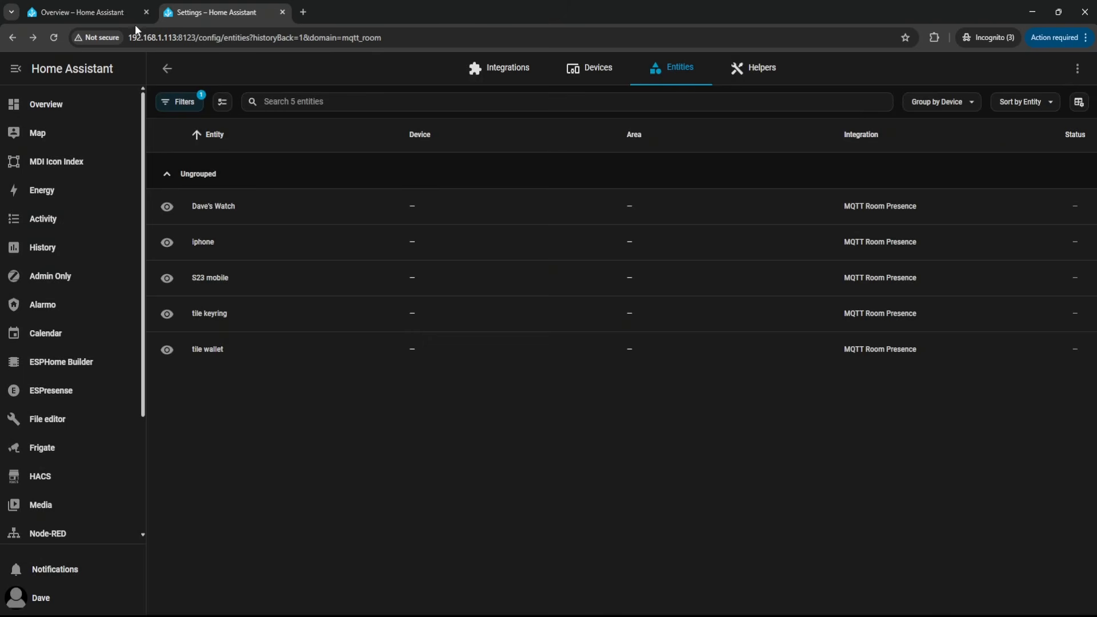
# Back in the Overview dashboard tab, add an Or visibility condition to the bedroom section with an entity state condition nested inside it.
pyautogui.click(105, 17)
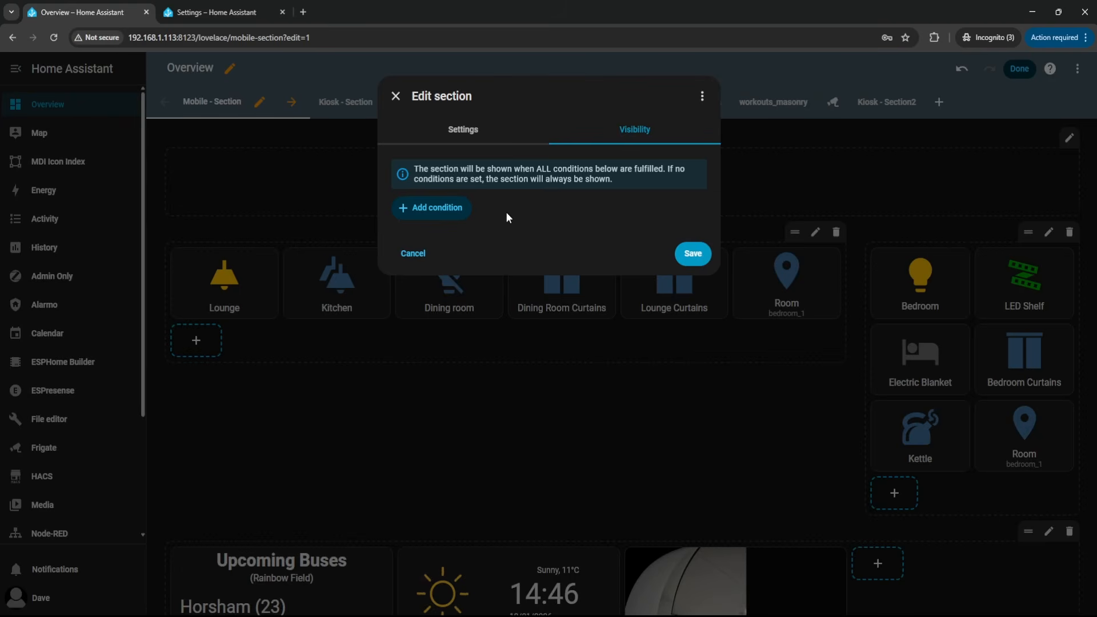
pyautogui.click(445, 210)
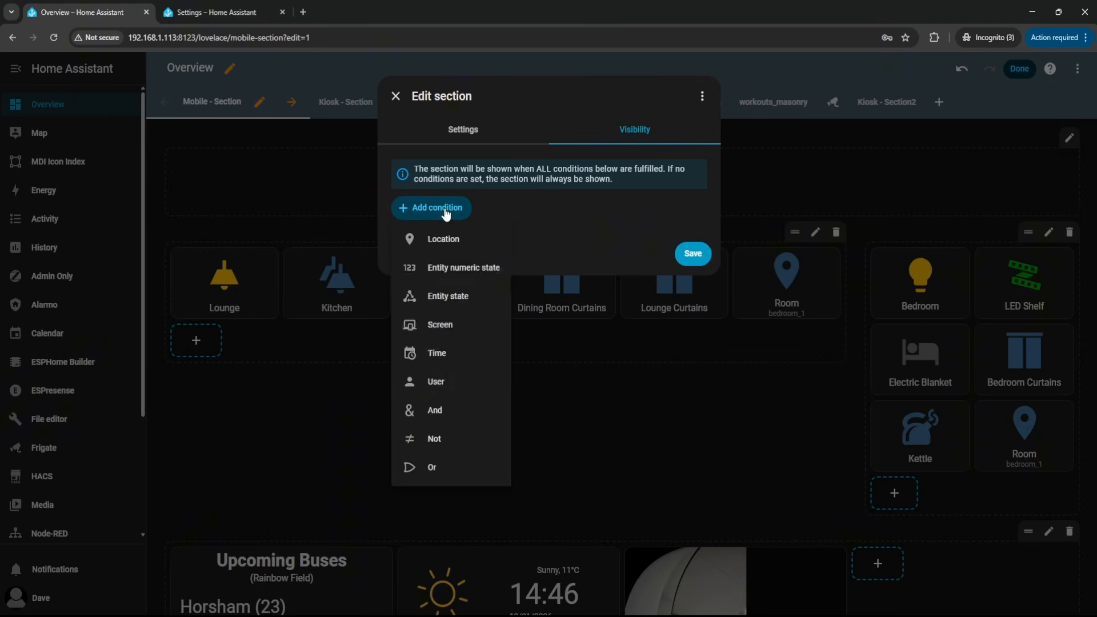
pyautogui.click(462, 474)
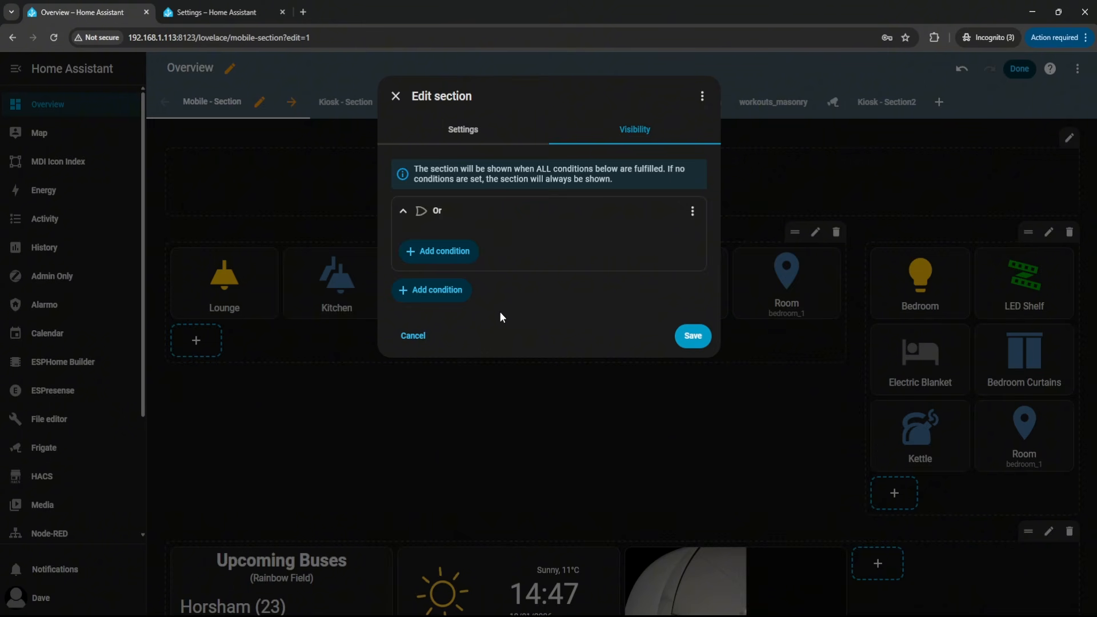
pyautogui.click(453, 252)
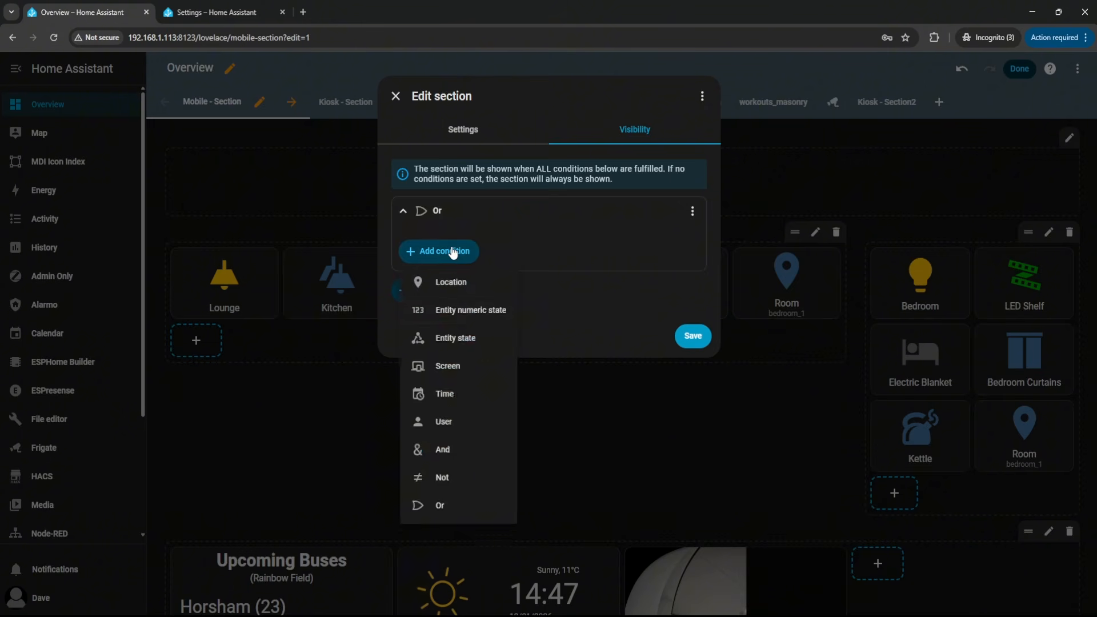
pyautogui.click(475, 342)
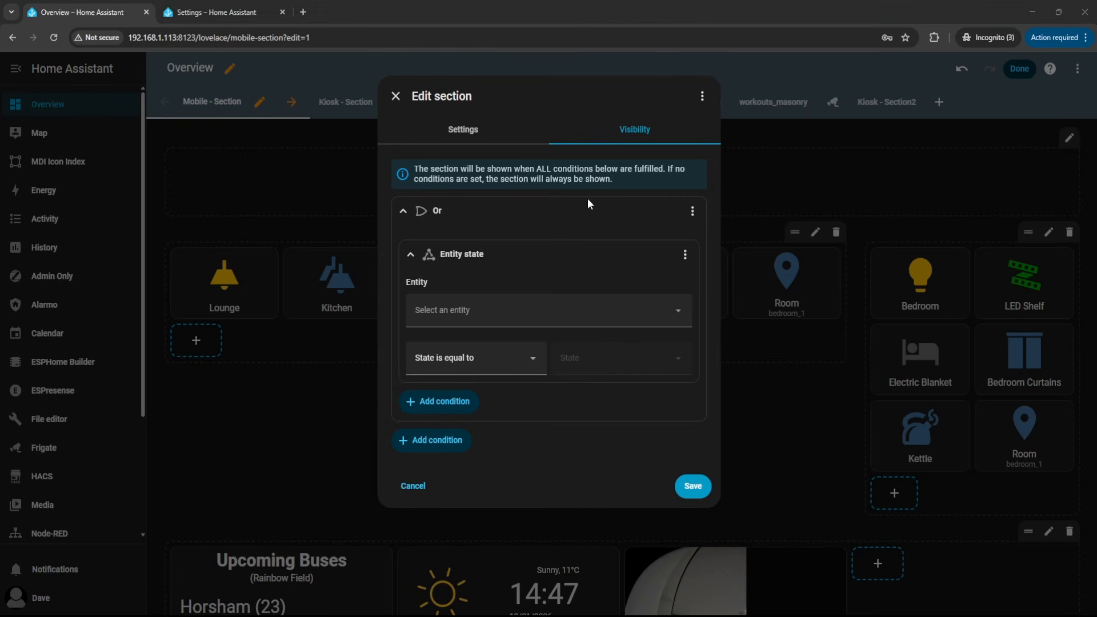
# Set the nested entity state condition to require sensor.s23_mobile to be equal to the custom state bedroom_1.
pyautogui.click(456, 300)
pyautogui.write('sensor.s23_mobile')
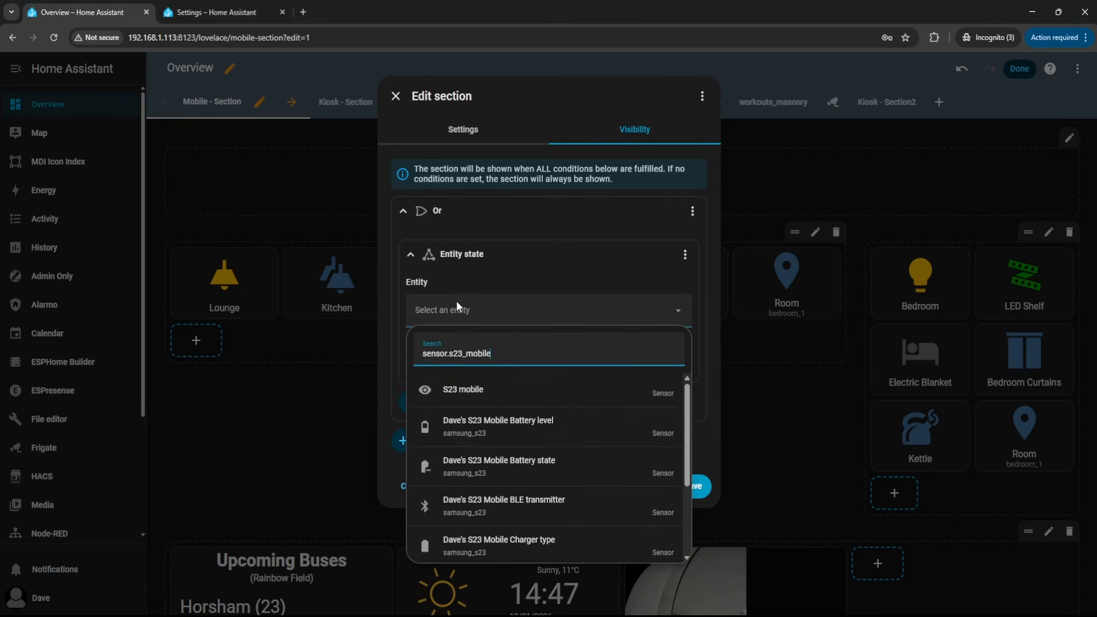
pyautogui.click(470, 390)
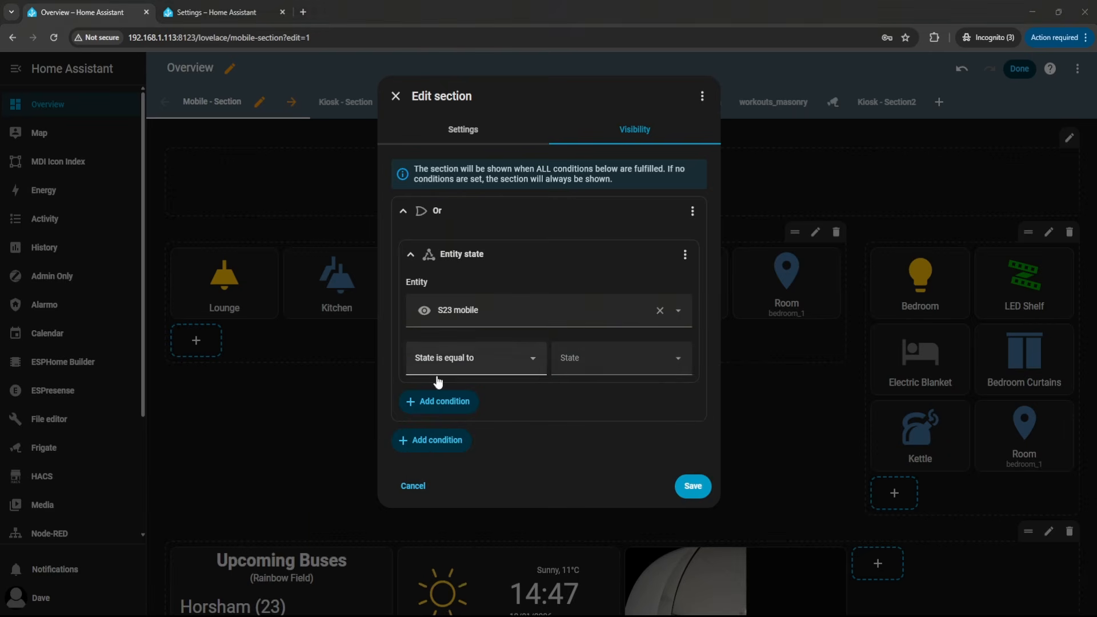
pyautogui.click(591, 358)
pyautogui.write('bedroom_1')
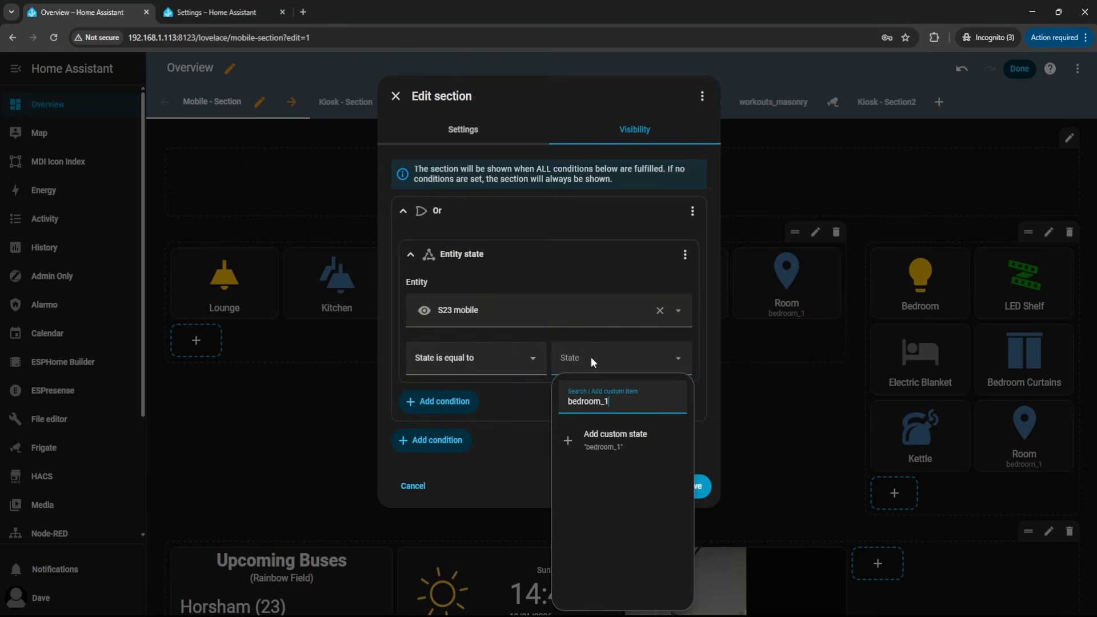
pyautogui.click(613, 446)
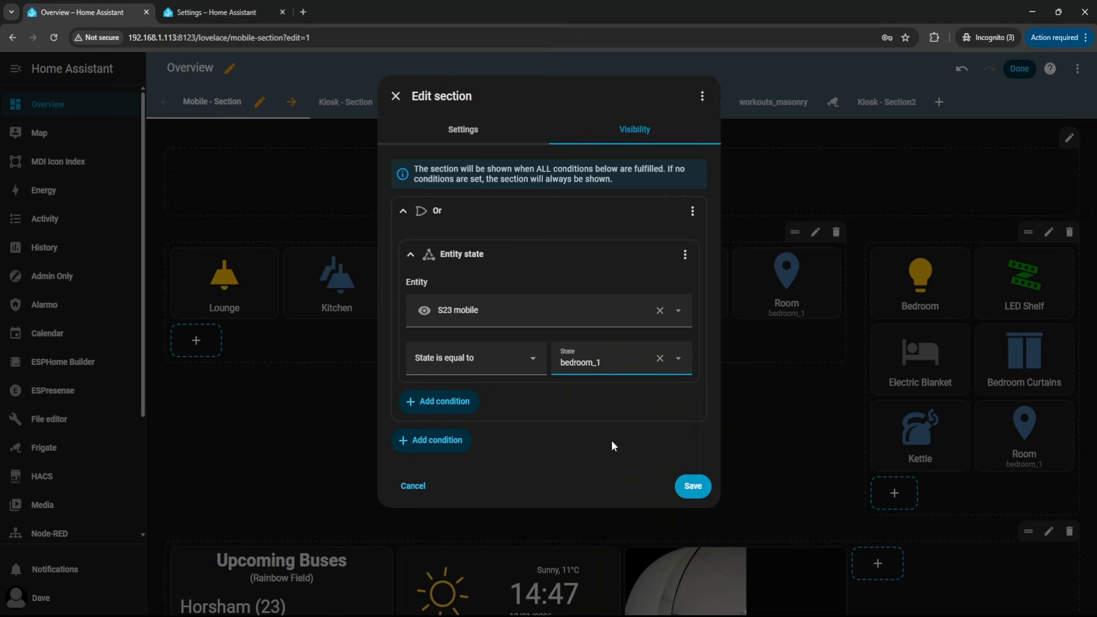
pyautogui.click(534, 421)
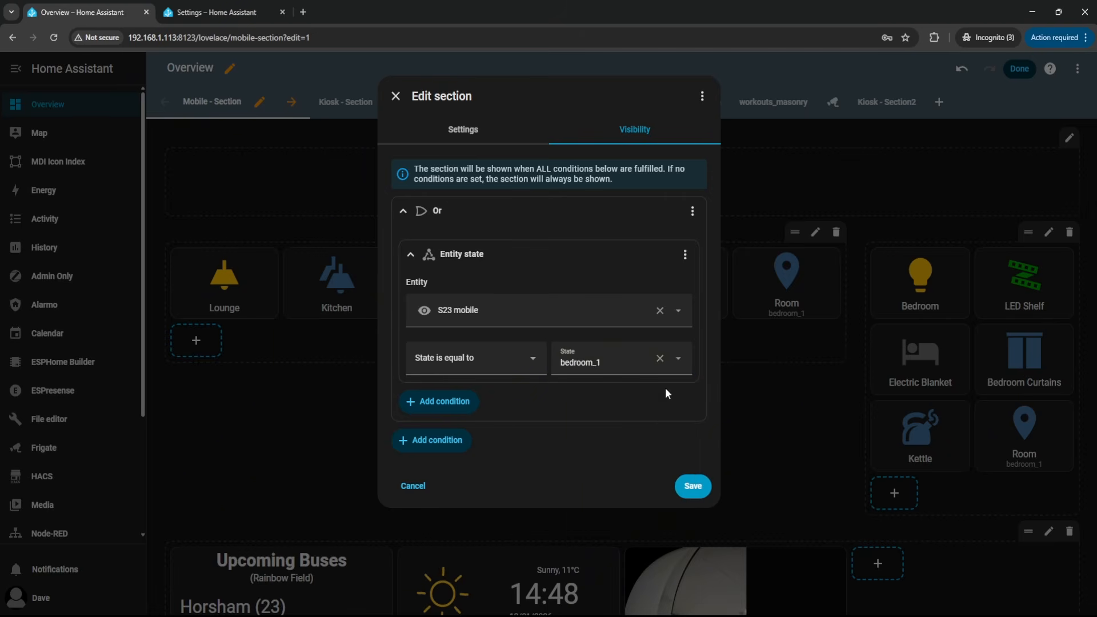
# Add a second entity state condition inside the Or block requiring S23 mobile to be equal to bedroom_2.
pyautogui.click(446, 402)
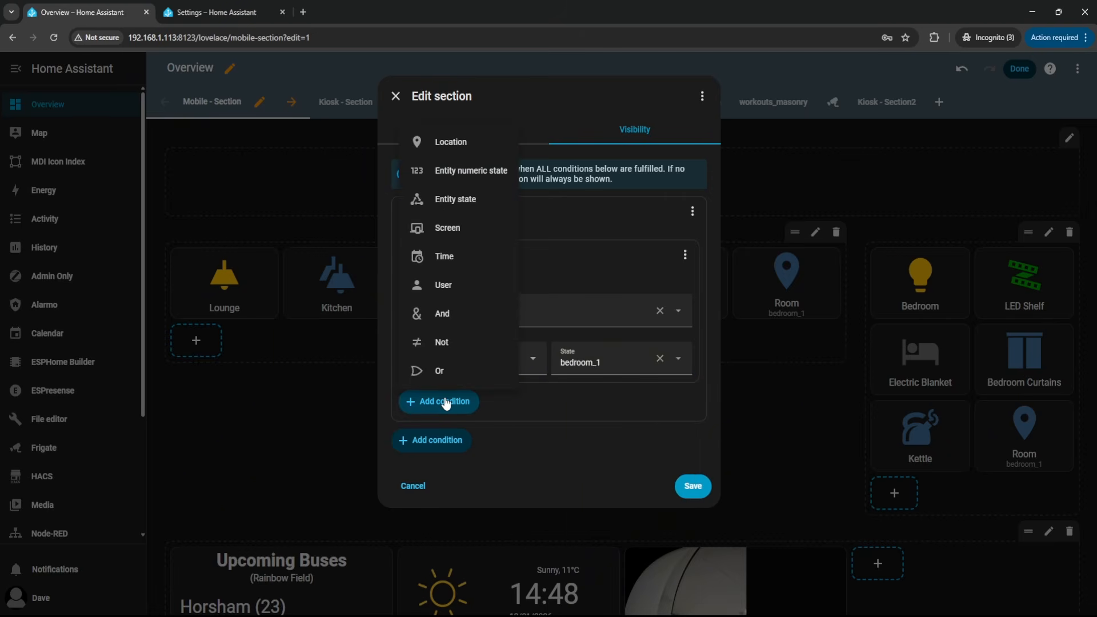
pyautogui.click(464, 201)
pyautogui.click(465, 460)
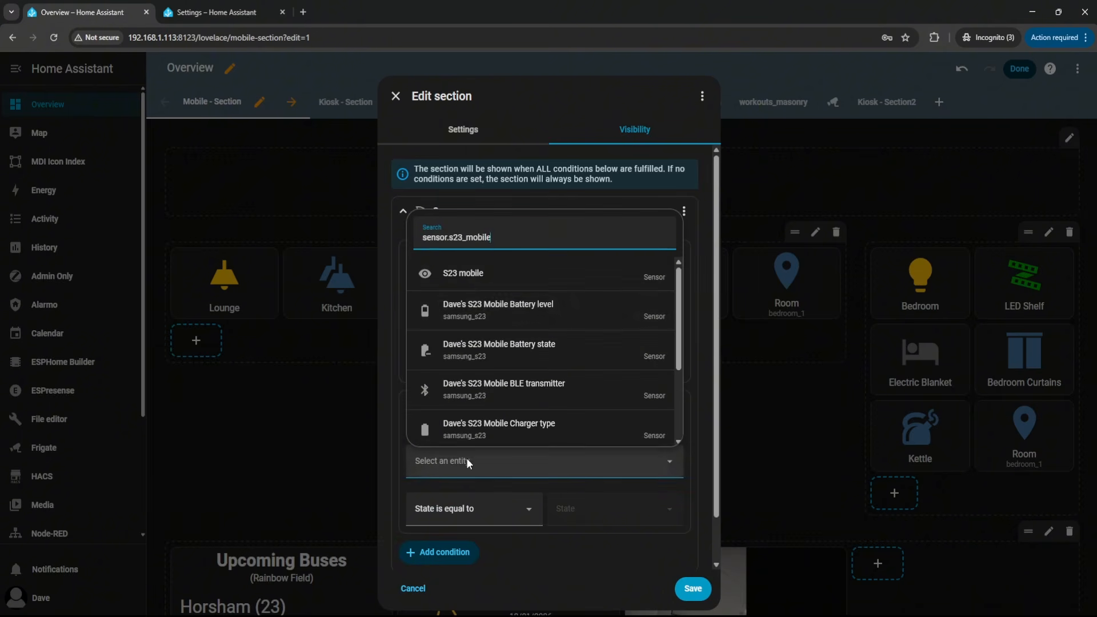
pyautogui.click(468, 275)
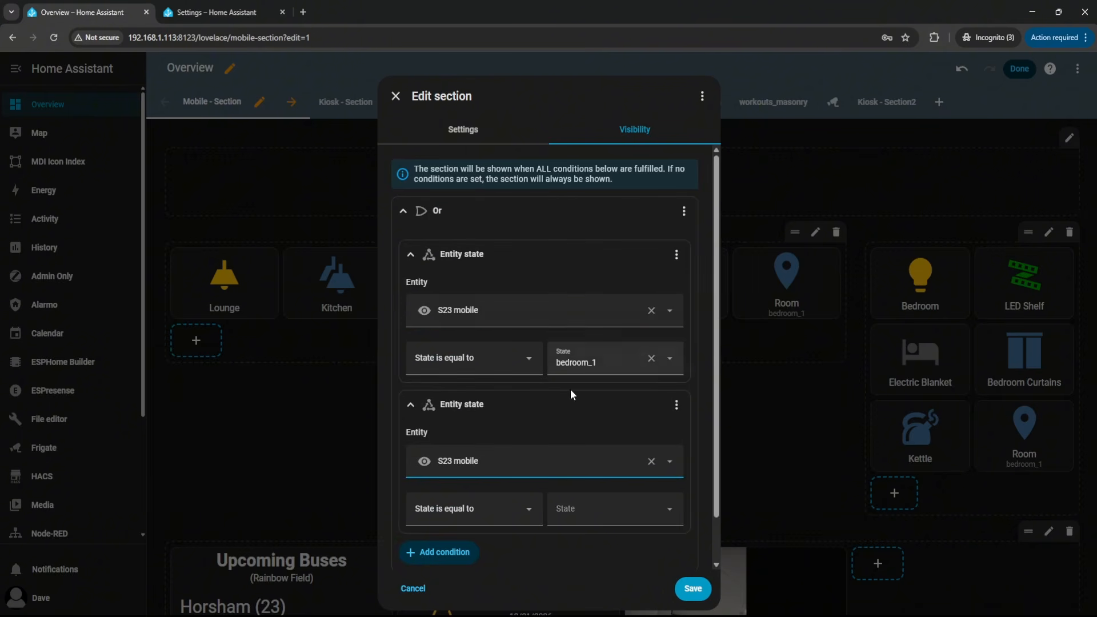
pyautogui.click(581, 510)
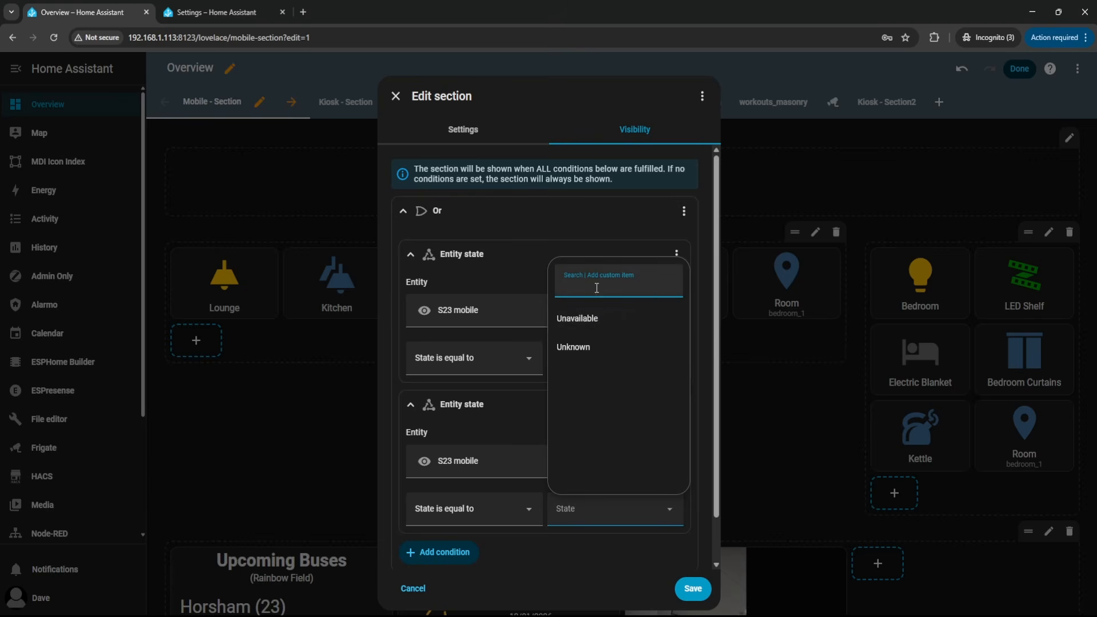
pyautogui.write('bedroom_2')
pyautogui.click(603, 322)
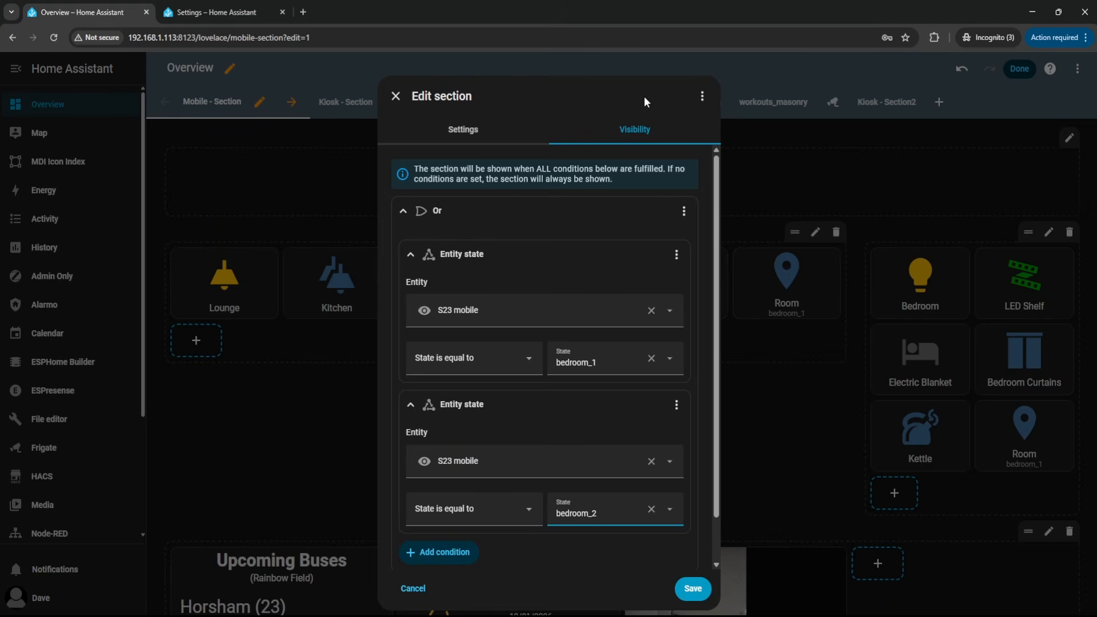
# Review the visibility block with both room states in the section's YAML and save the section.
pyautogui.click(702, 96)
pyautogui.click(693, 132)
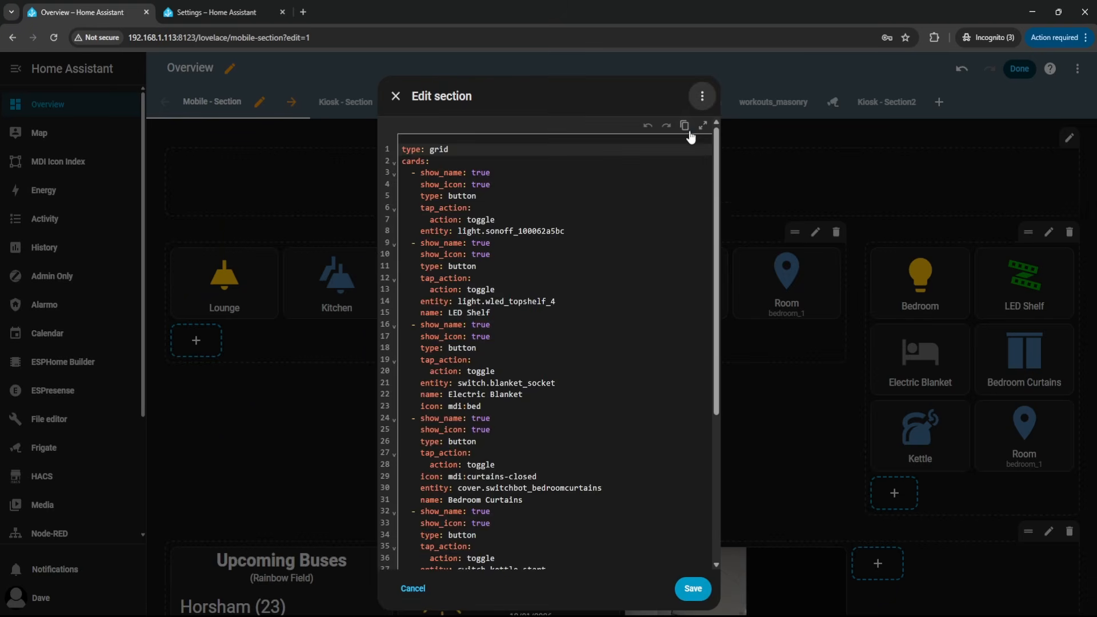
pyautogui.scroll(-5, 721, 252)
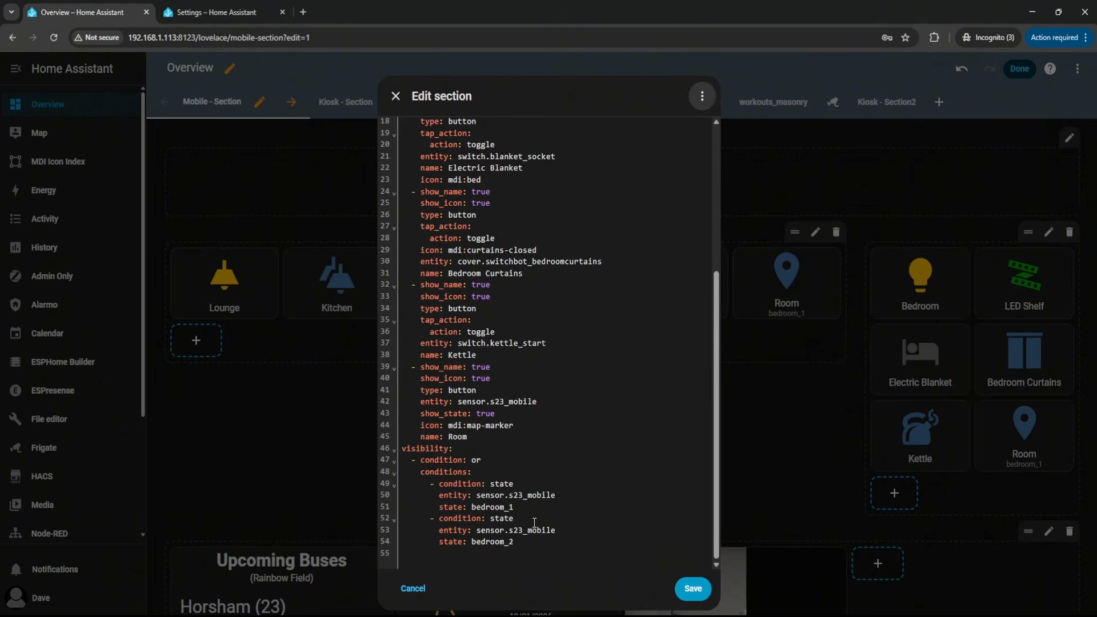
pyautogui.moveTo(542, 543); pyautogui.dragTo(372, 451)
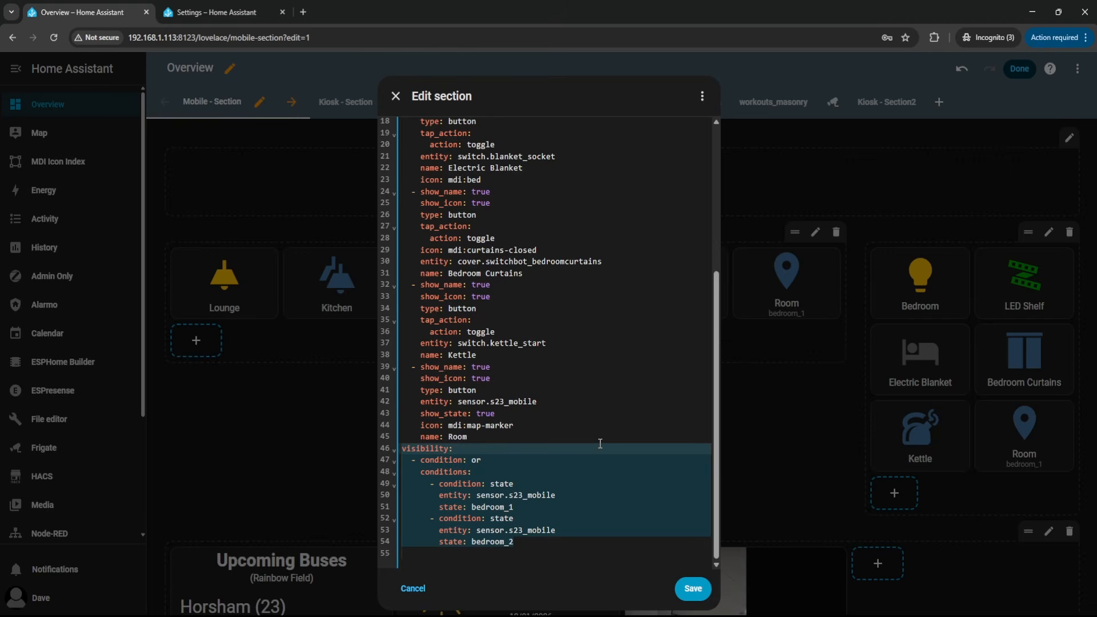
pyautogui.click(533, 543)
pyautogui.moveTo(527, 510); pyautogui.dragTo(377, 512)
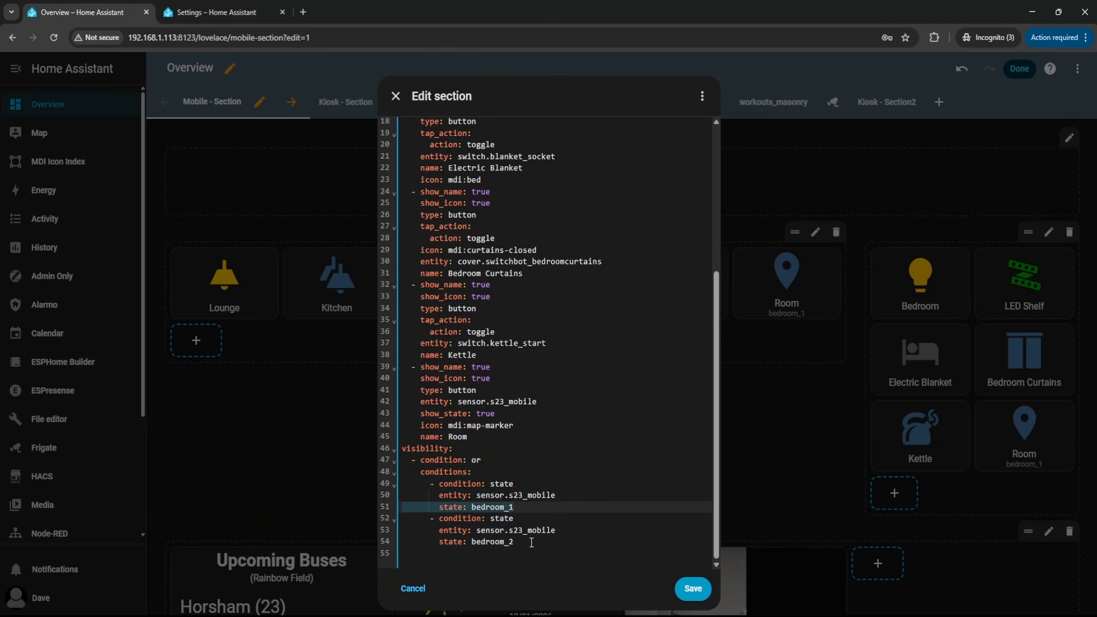
pyautogui.moveTo(531, 543); pyautogui.dragTo(398, 543)
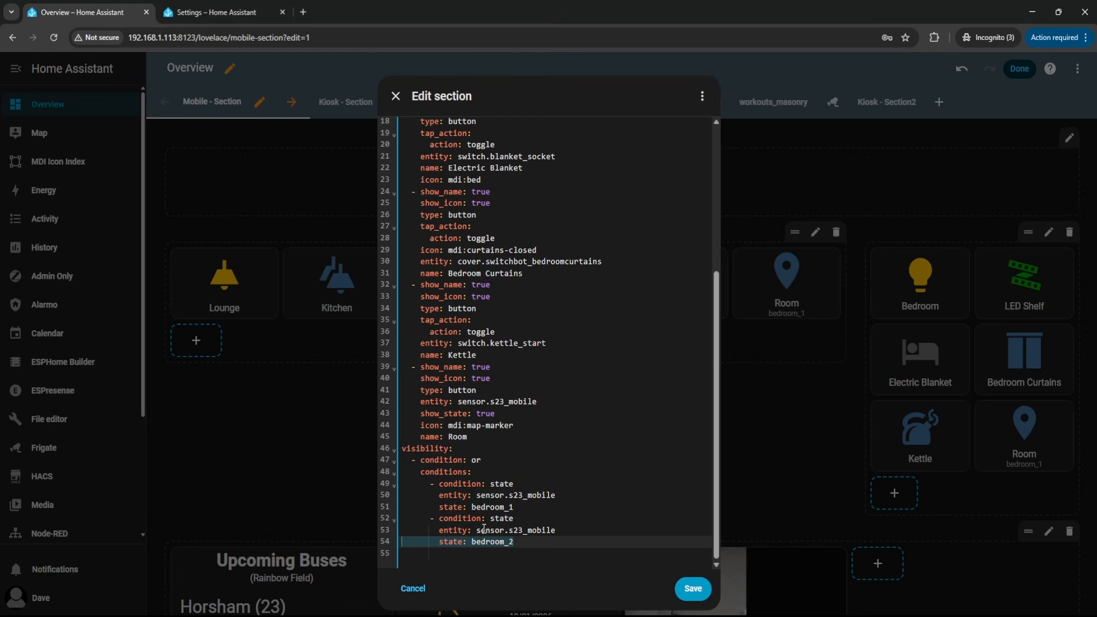
pyautogui.click(536, 549)
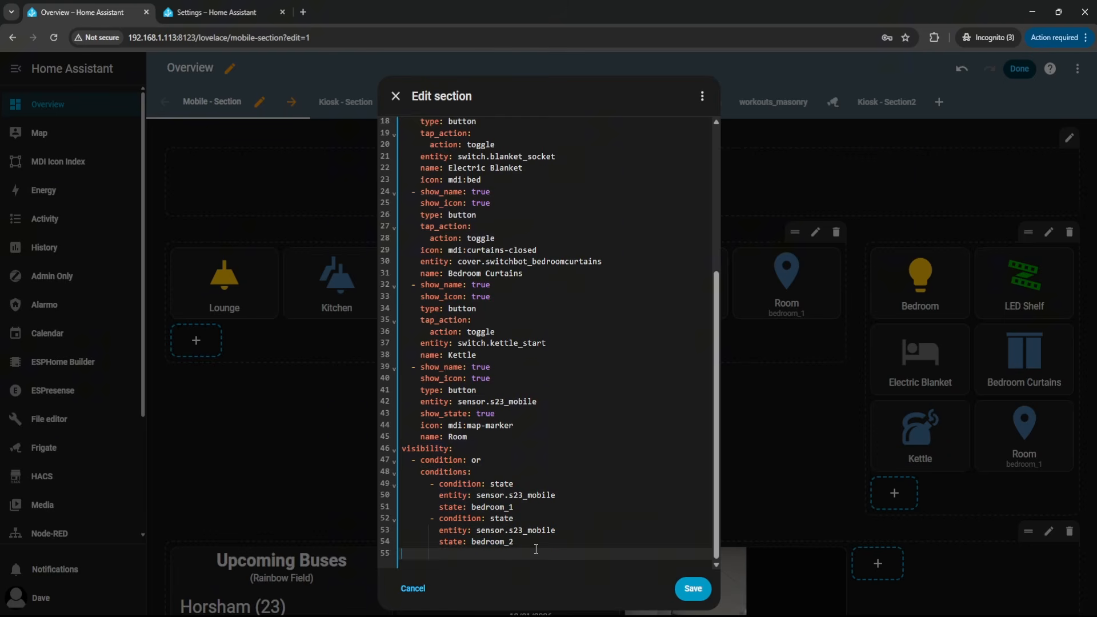
pyautogui.click(694, 589)
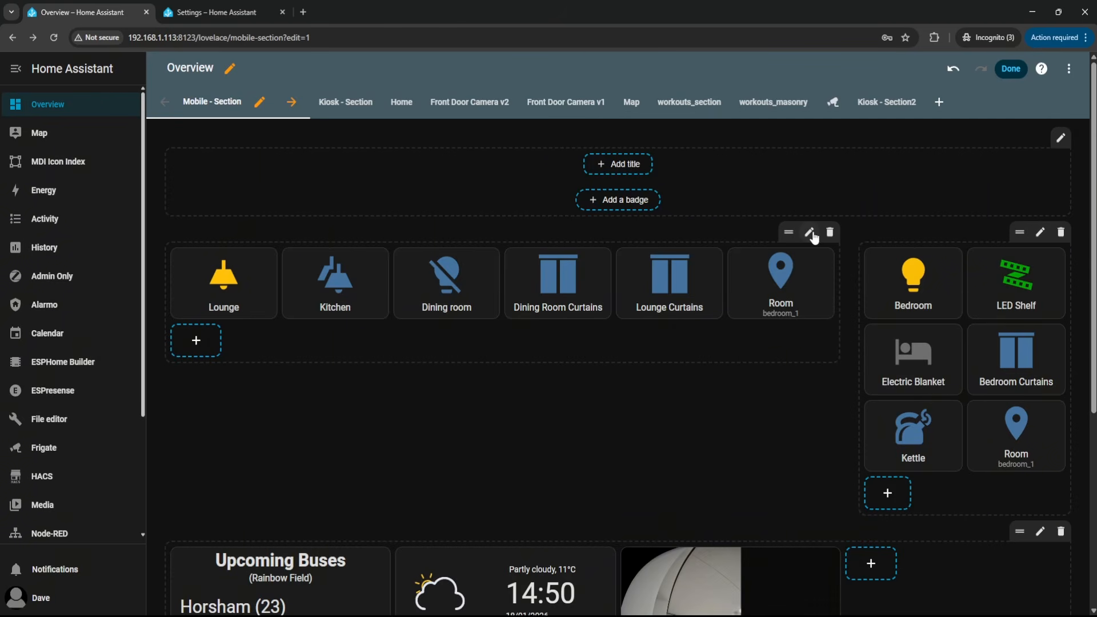
# Open the visibility conditions of the section holding the lounge, kitchen and dining room controls.
pyautogui.click(811, 234)
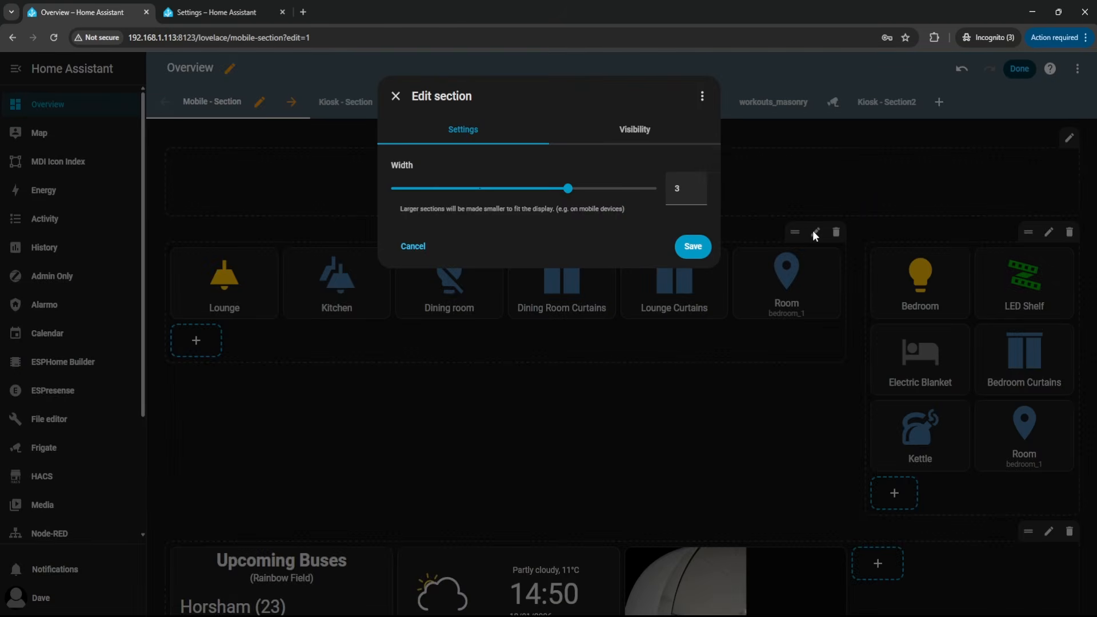
pyautogui.click(643, 135)
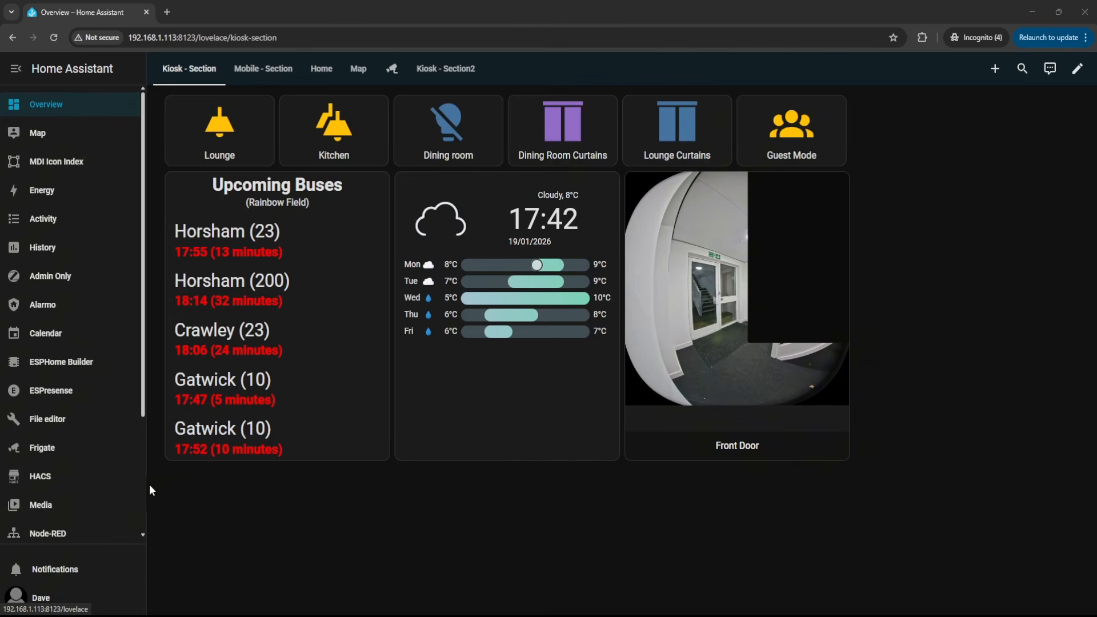
# Create a new empty automation from the automations and scenes settings.
pyautogui.scroll(-3, 131, 514)
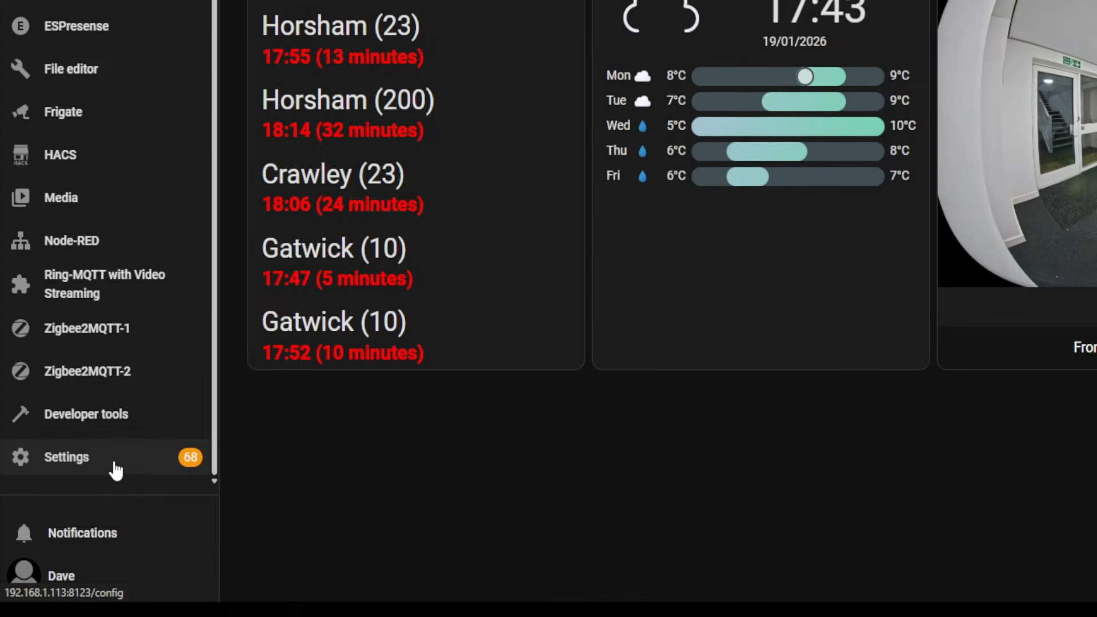
pyautogui.click(77, 524)
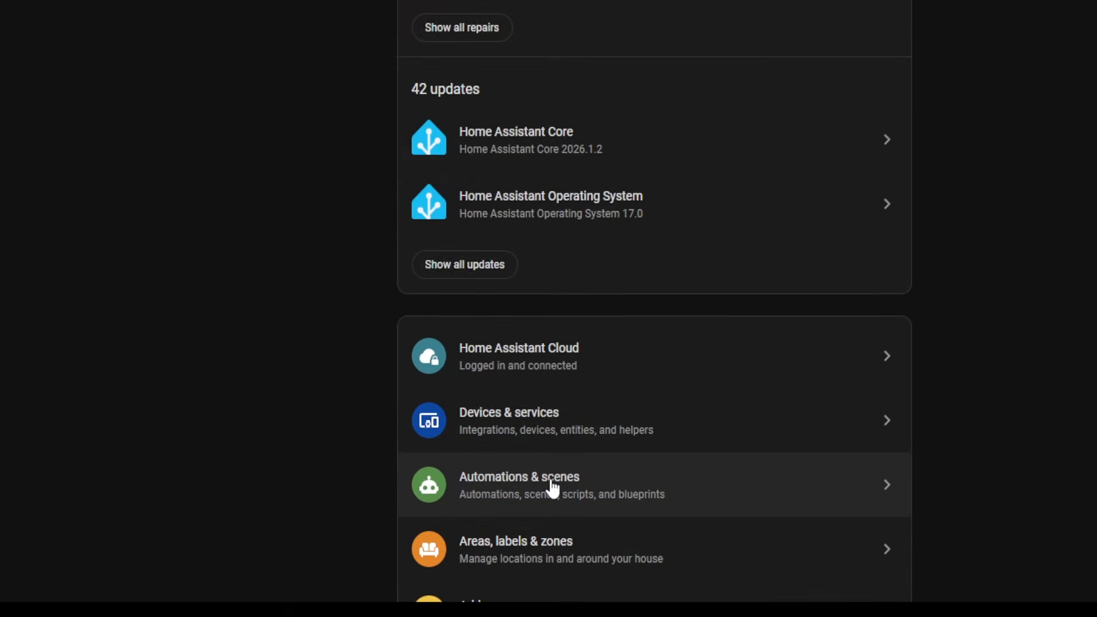
pyautogui.click(550, 487)
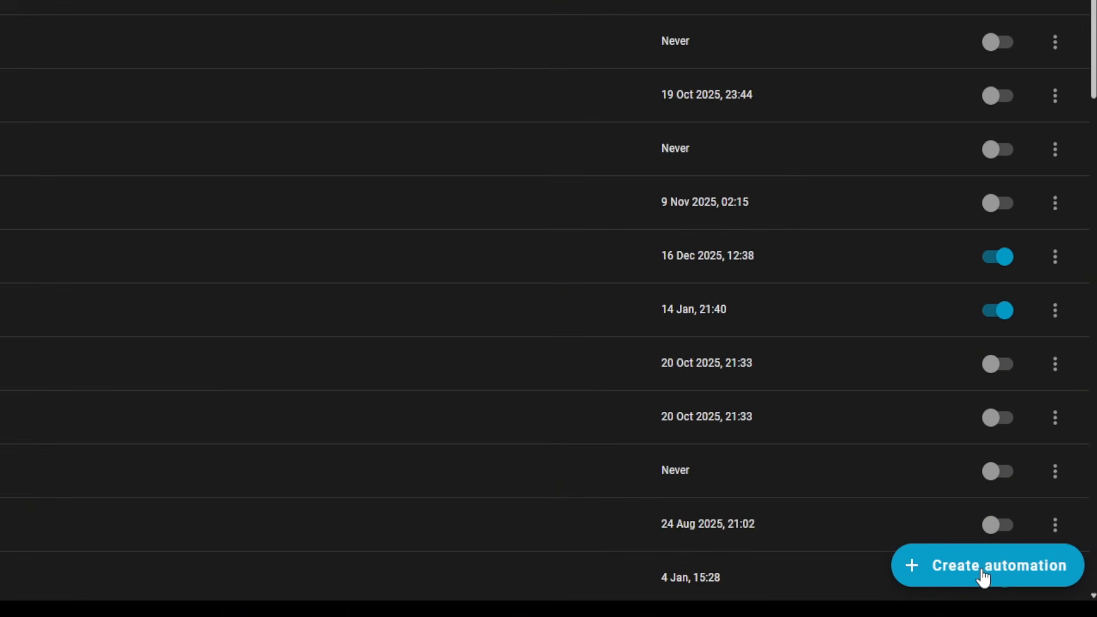
pyautogui.click(984, 577)
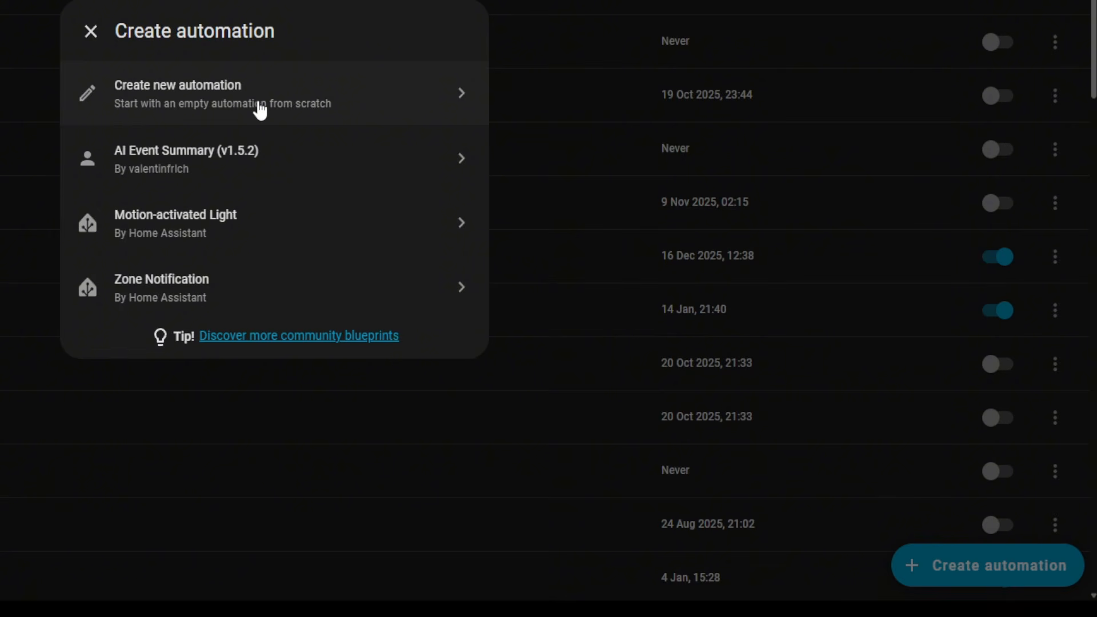
pyautogui.click(261, 112)
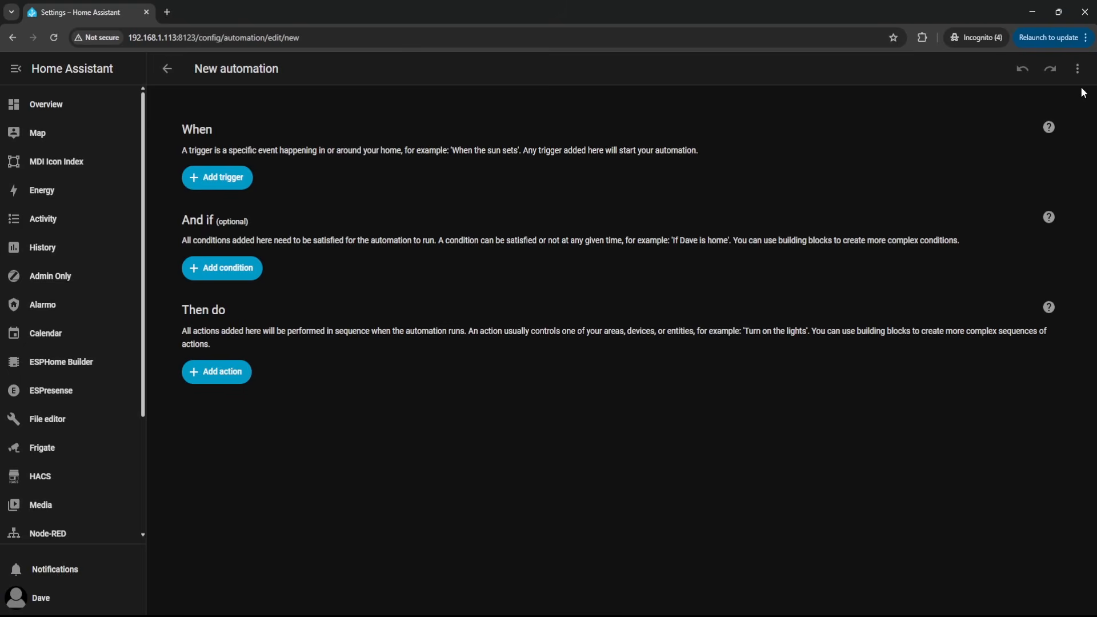
# Replace the new automation's YAML with the prepared code for "Warning if wallet left at home".
pyautogui.click(1078, 70)
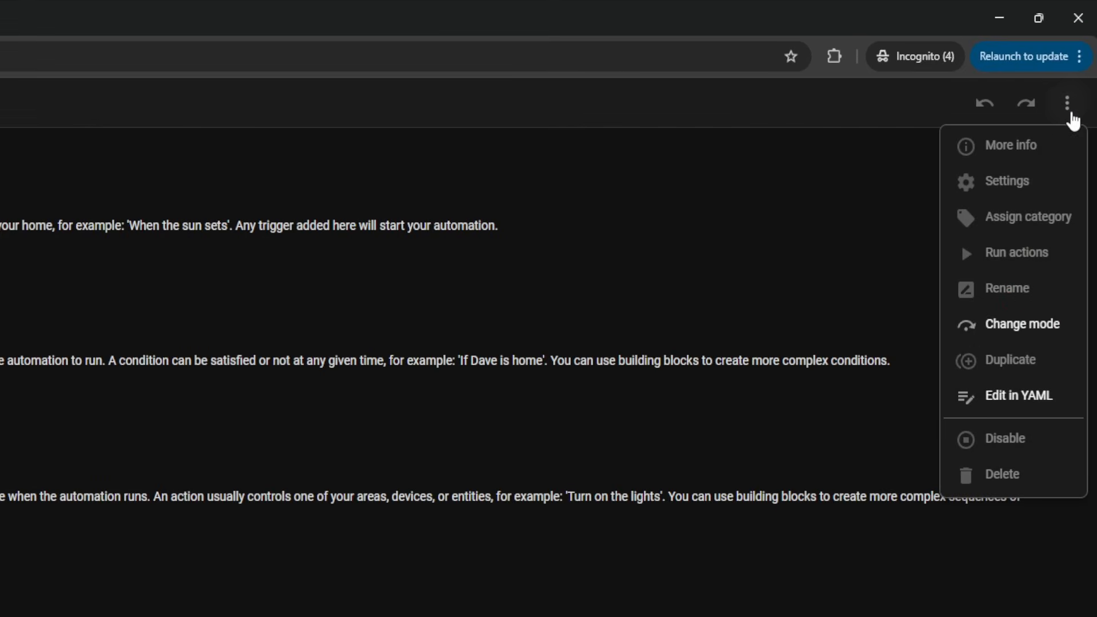
pyautogui.click(1004, 397)
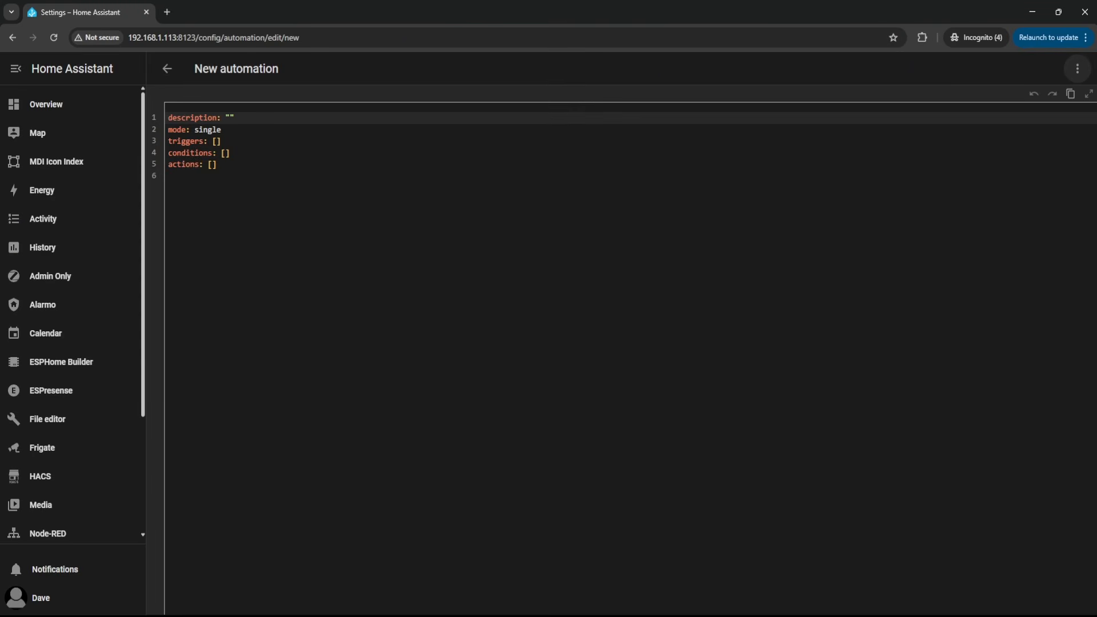
pyautogui.hotkey('ctrl', 'a')
pyautogui.hotkey('ctrl', 'v')
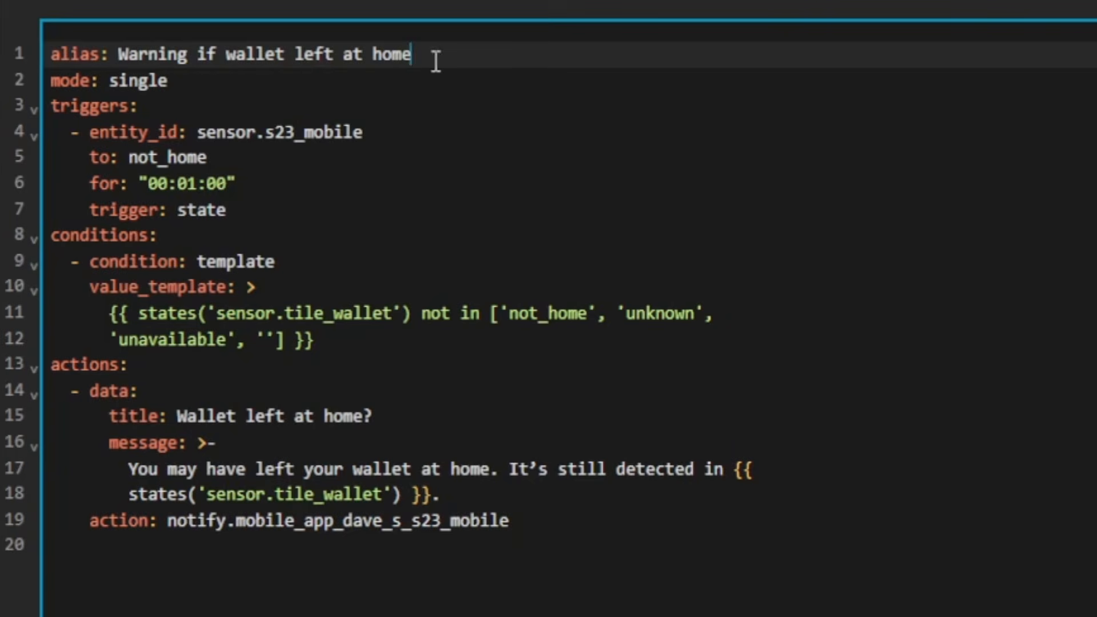
# Examine the automation's alias and the state trigger for sensor.s23_mobile, including its target state and duration, in the YAML.
pyautogui.moveTo(436, 57); pyautogui.dragTo(116, 46)
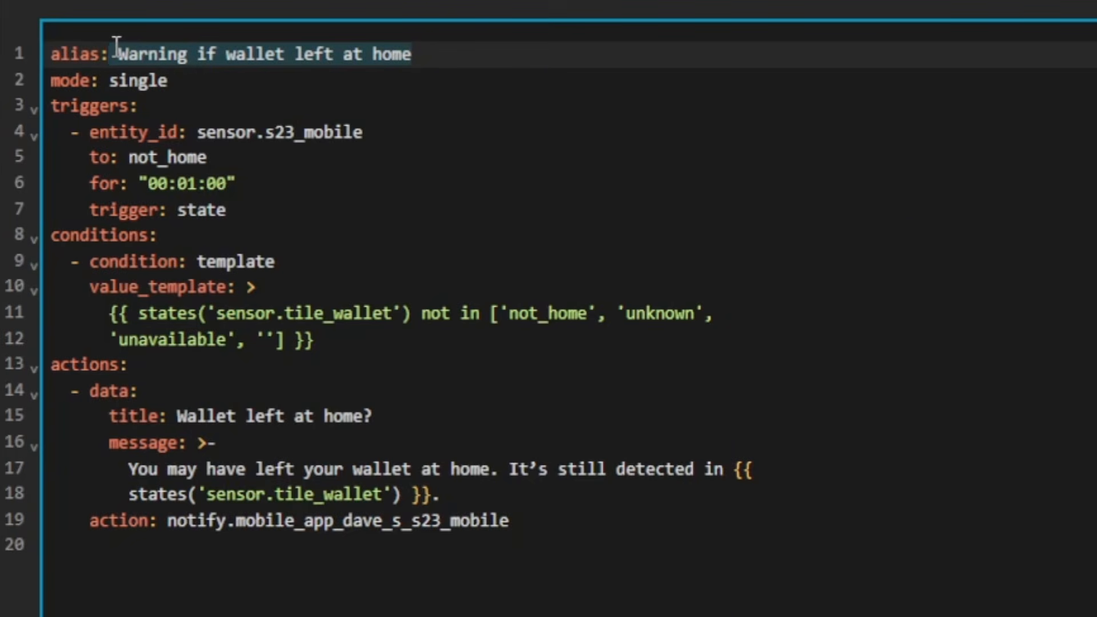
pyautogui.moveTo(377, 136); pyautogui.dragTo(201, 140)
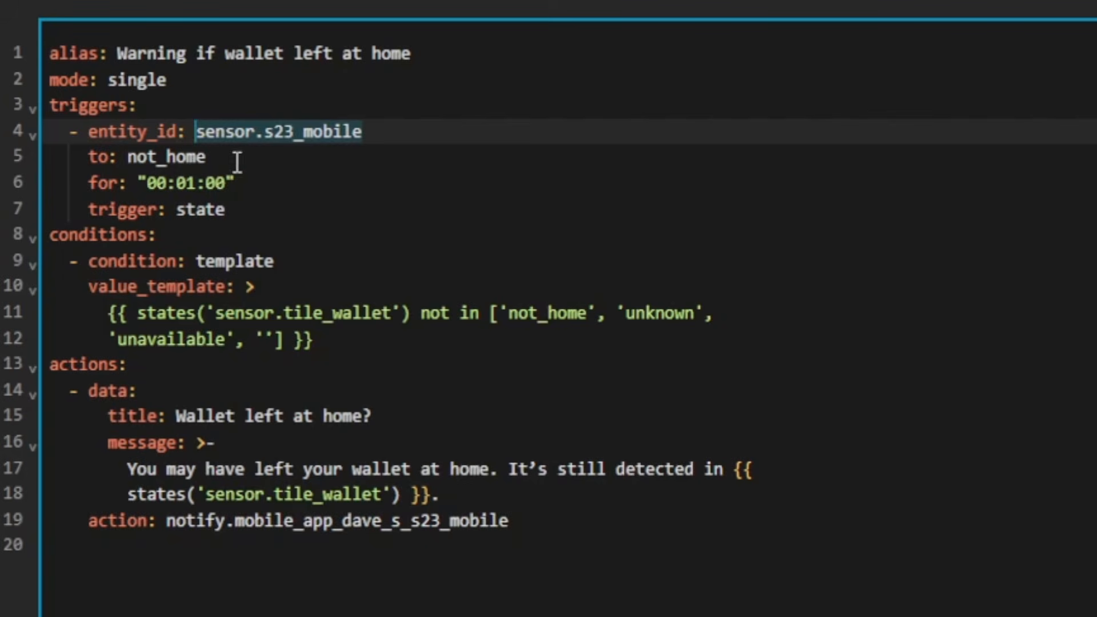
pyautogui.click(161, 157)
pyautogui.doubleClick(161, 157)
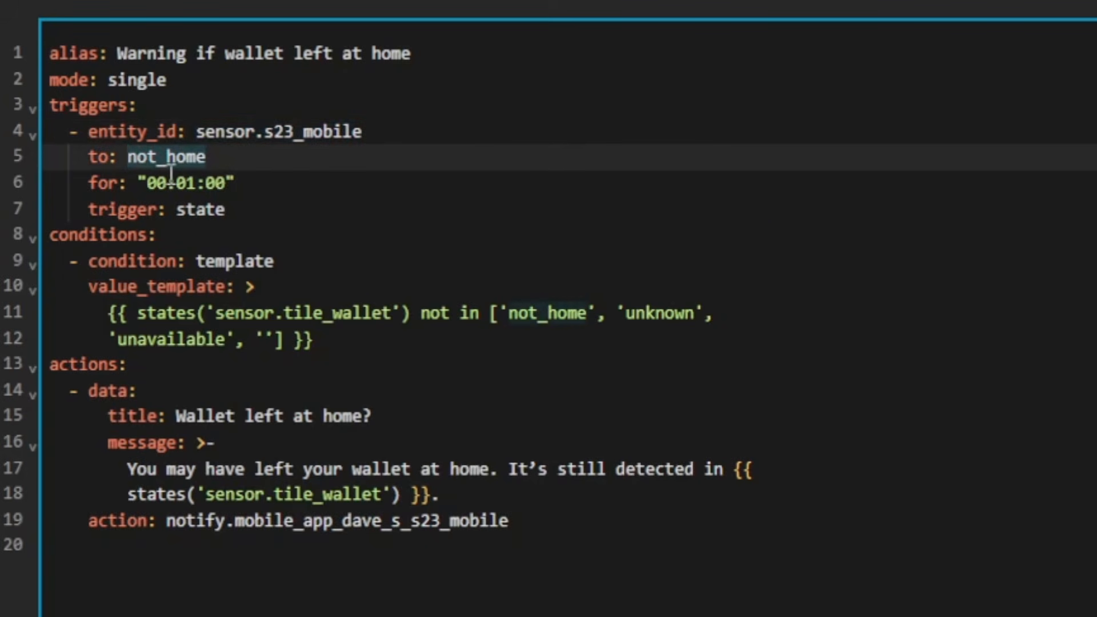
pyautogui.moveTo(264, 186); pyautogui.dragTo(142, 189)
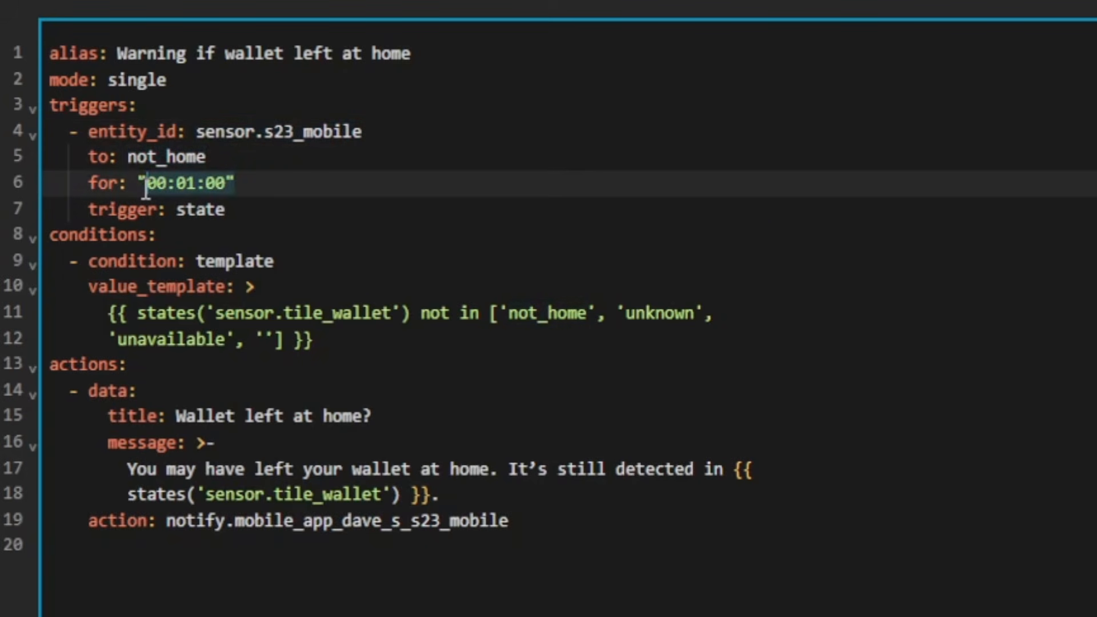
pyautogui.click(316, 186)
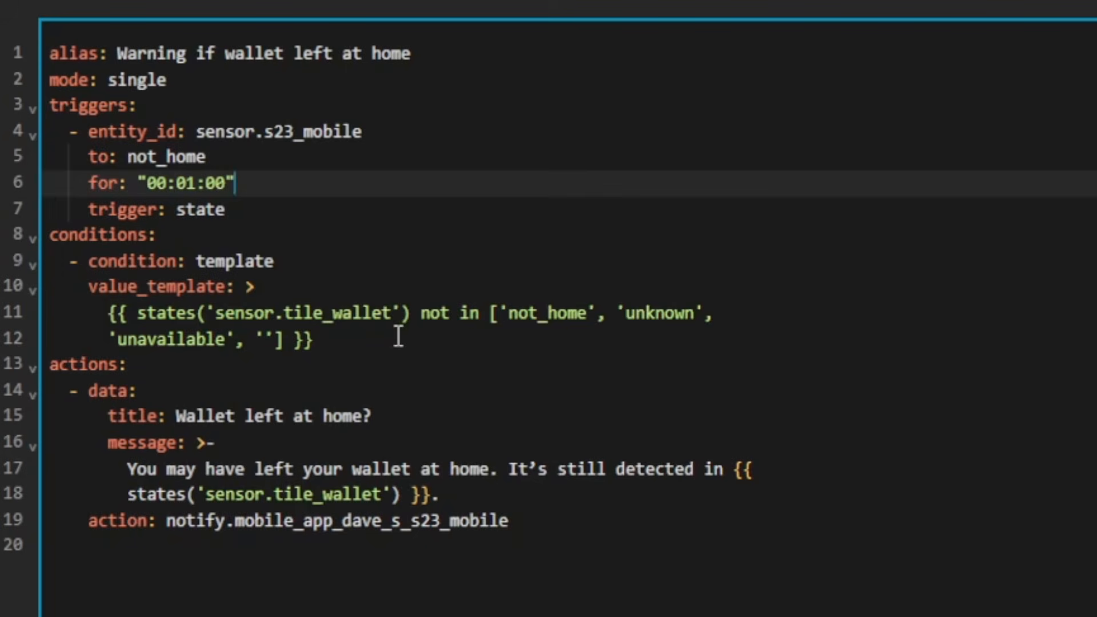
# Examine the template condition that checks the state of sensor.tile_wallet in the YAML.
pyautogui.moveTo(397, 335); pyautogui.dragTo(4, 261)
pyautogui.click(363, 341)
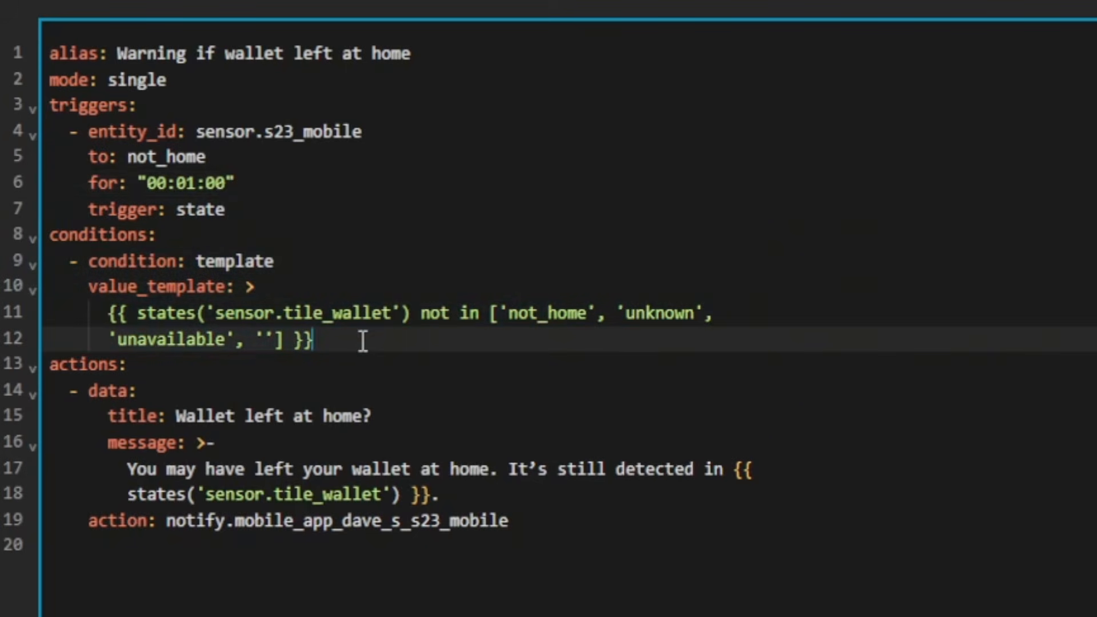
pyautogui.moveTo(397, 315); pyautogui.dragTo(219, 315)
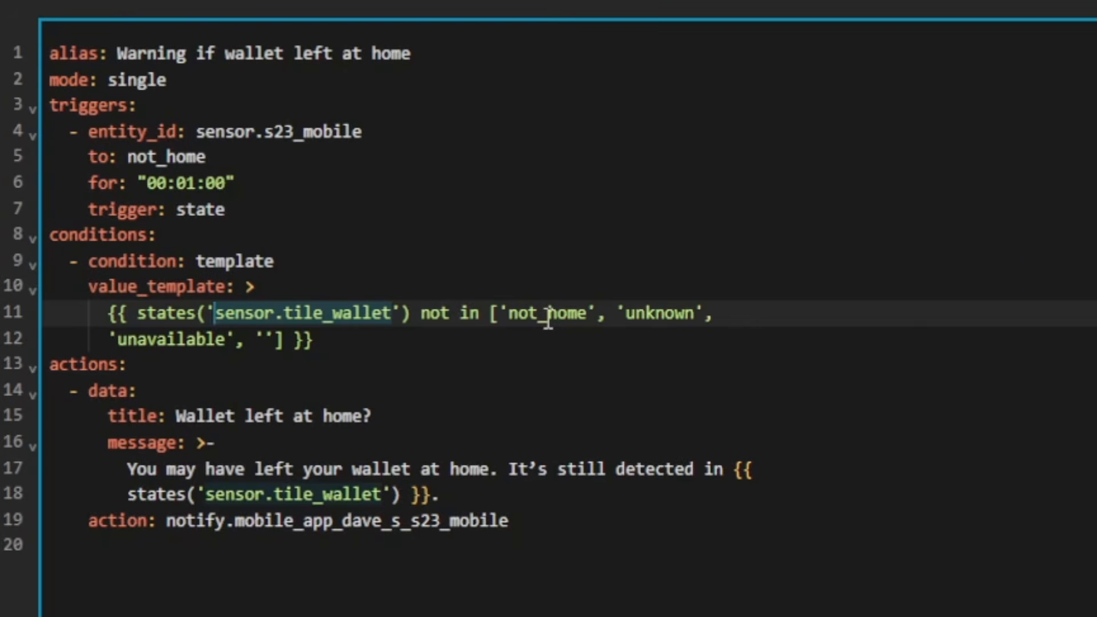
pyautogui.click(467, 340)
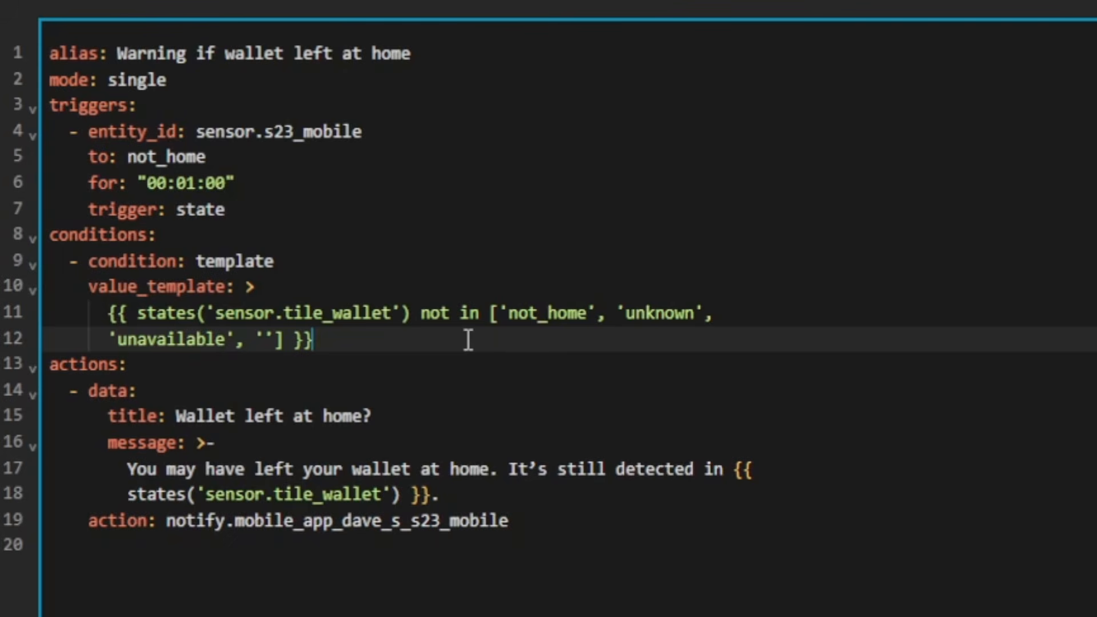
# Examine the notification's title, message text and mobile notify action in the YAML.
pyautogui.click(528, 423)
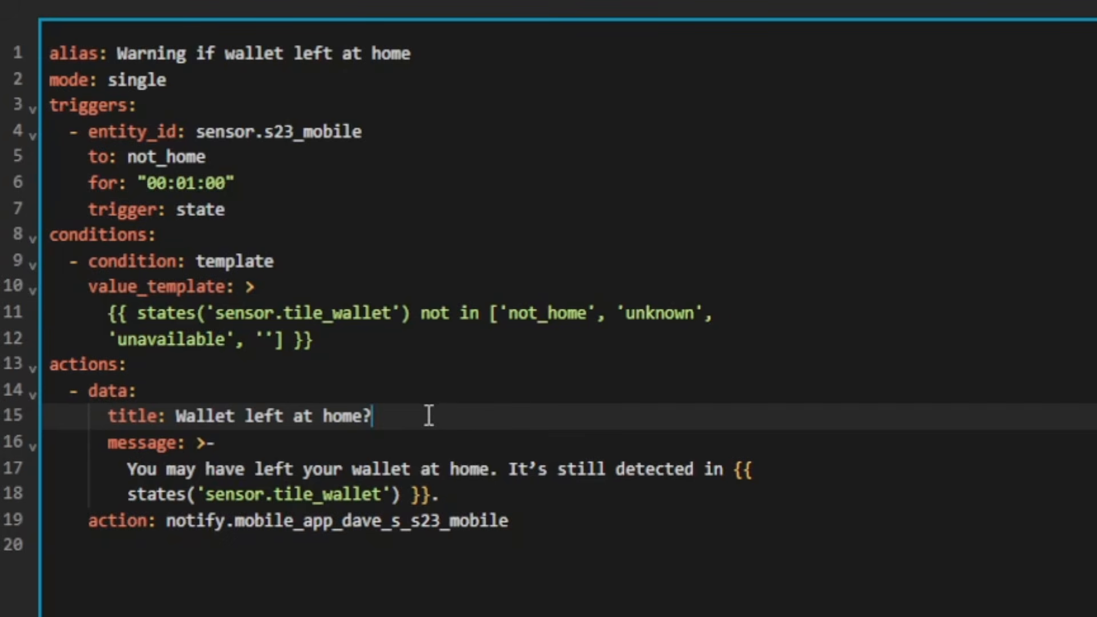
pyautogui.moveTo(429, 411); pyautogui.dragTo(176, 407)
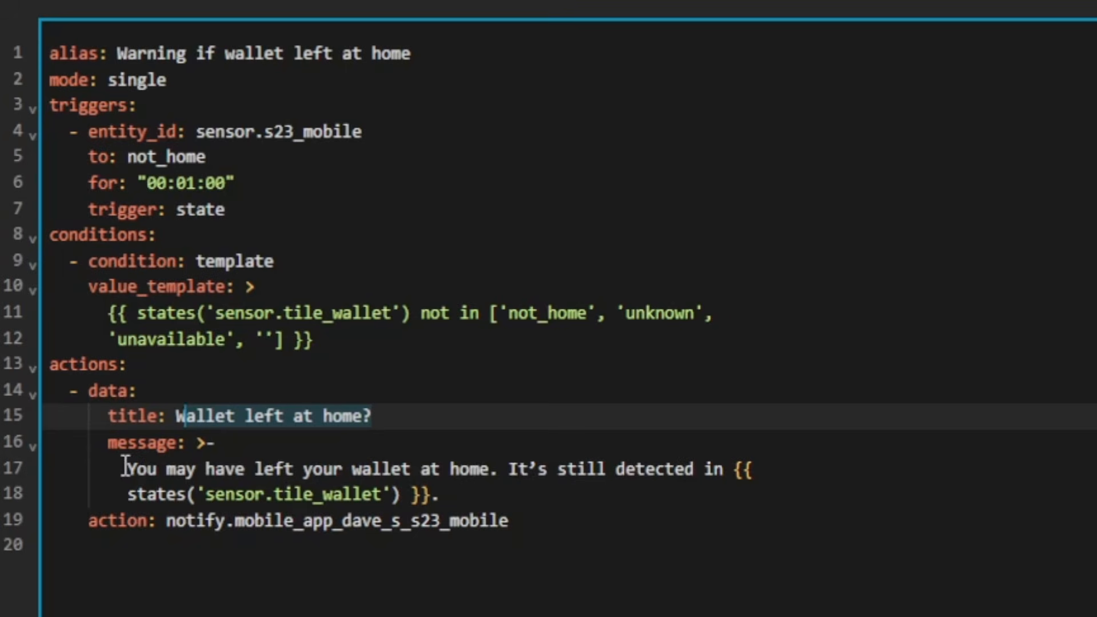
pyautogui.moveTo(124, 468); pyautogui.dragTo(494, 472)
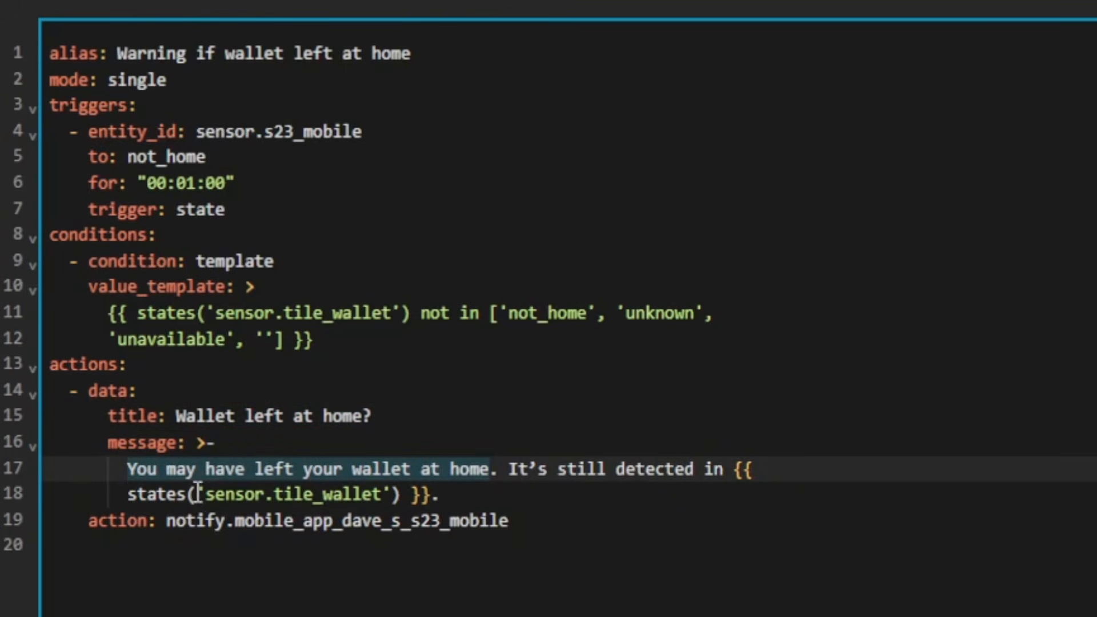
pyautogui.moveTo(199, 494); pyautogui.dragTo(381, 496)
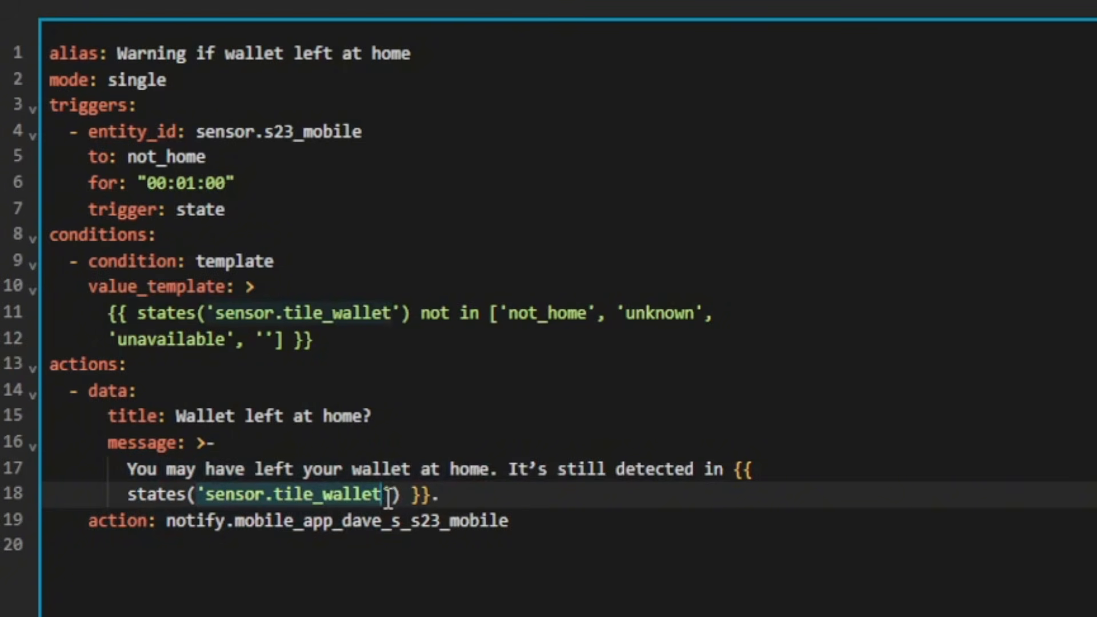
pyautogui.click(753, 578)
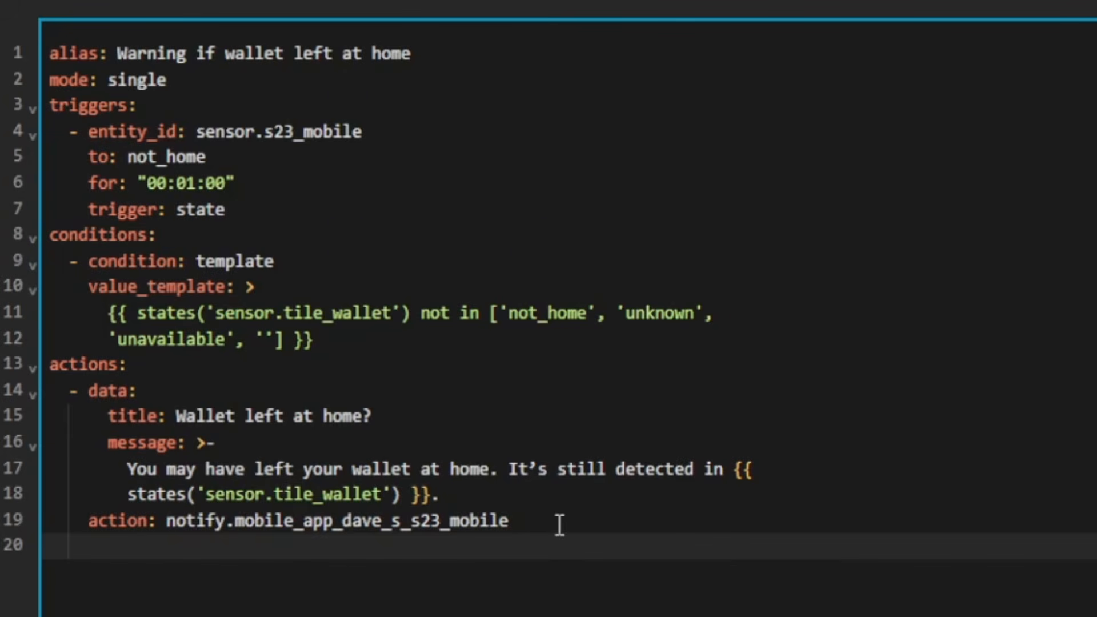
pyautogui.moveTo(558, 521); pyautogui.dragTo(174, 524)
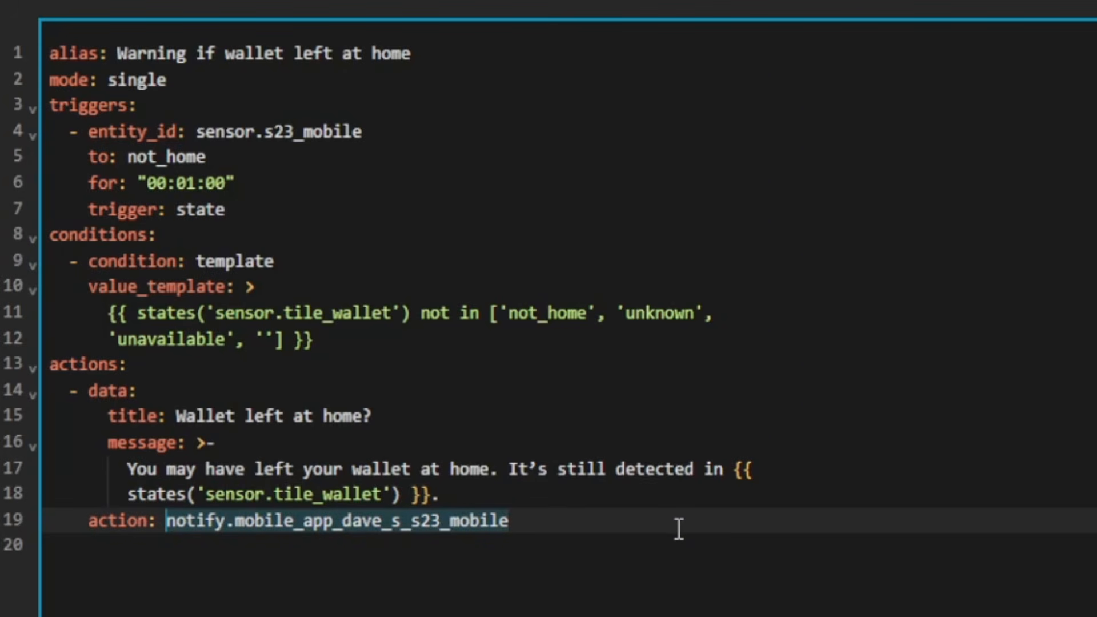
# Try notify.notify as the notification action in the YAML, and undo the replacement.
pyautogui.moveTo(645, 525); pyautogui.dragTo(167, 522)
pyautogui.write('notify.notify')
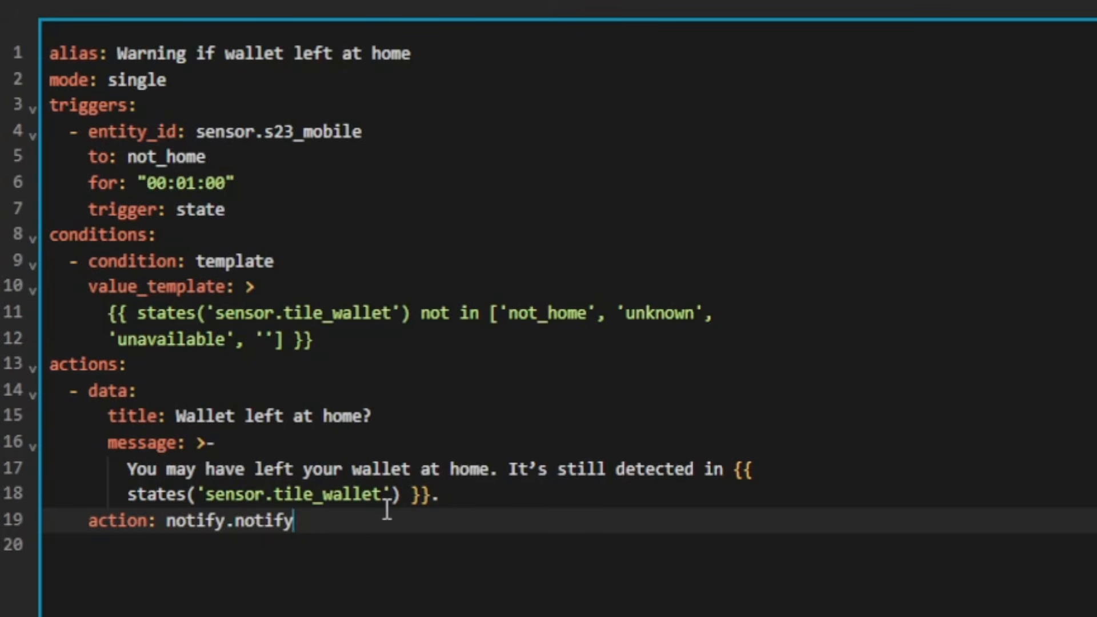
pyautogui.hotkey('ctrl', 'z')
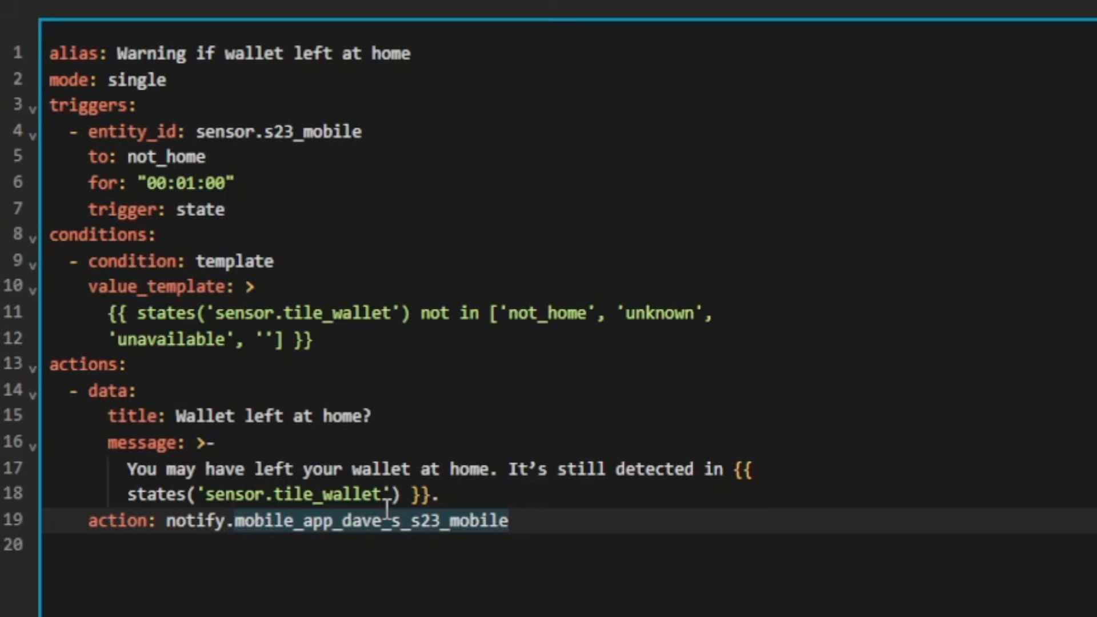
pyautogui.click(612, 527)
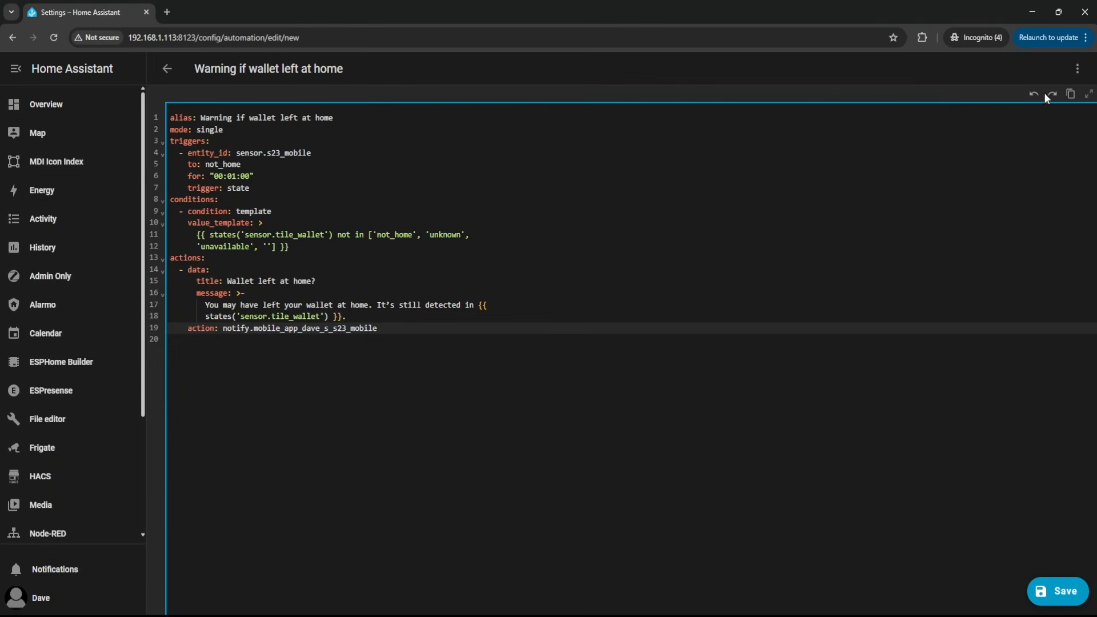
# Switch the automation to the visual editor and examine the details of its state trigger and template condition.
pyautogui.click(1077, 70)
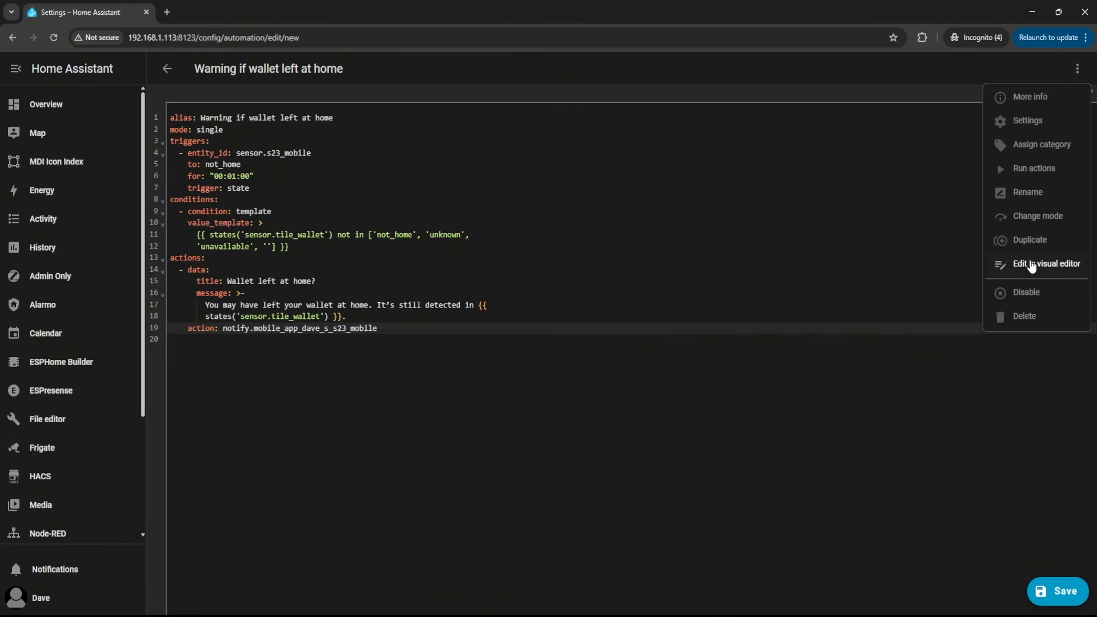
pyautogui.click(1032, 266)
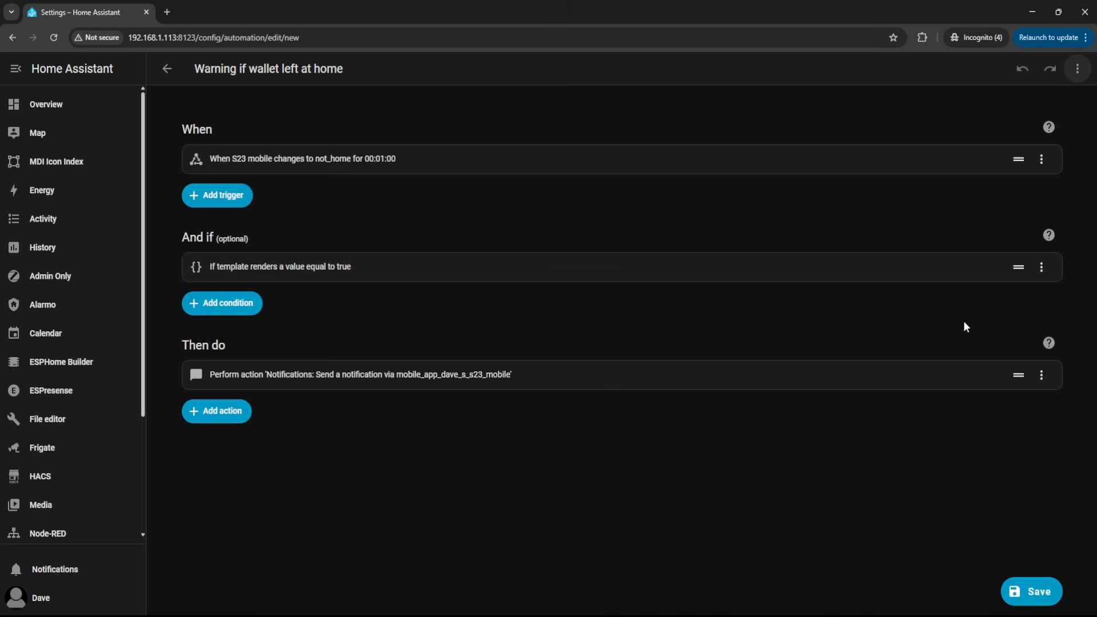
pyautogui.click(289, 160)
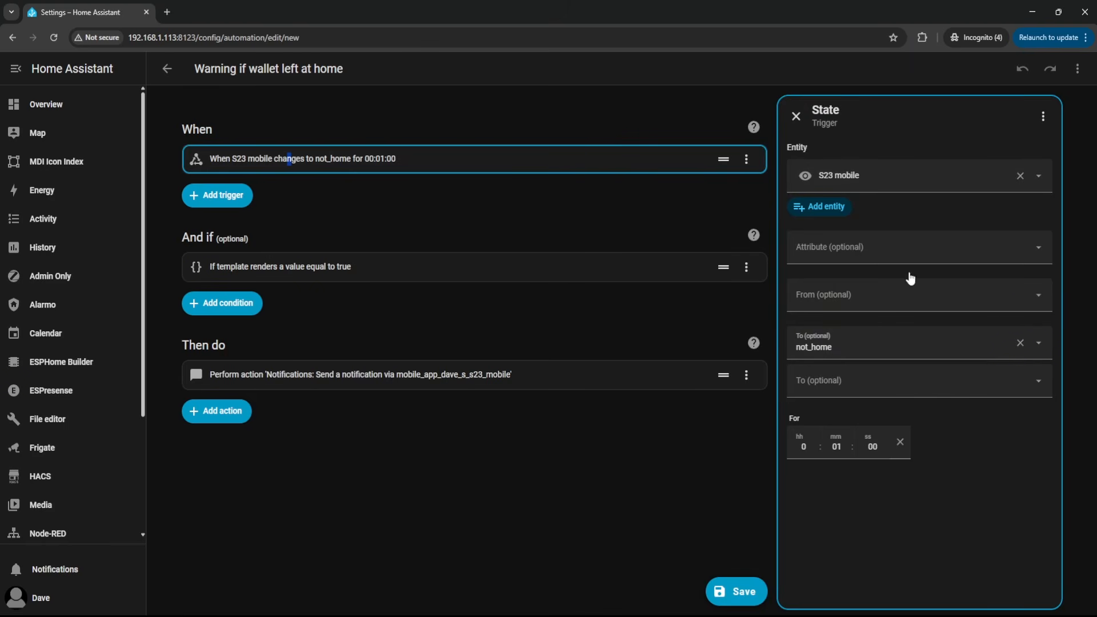
pyautogui.click(795, 117)
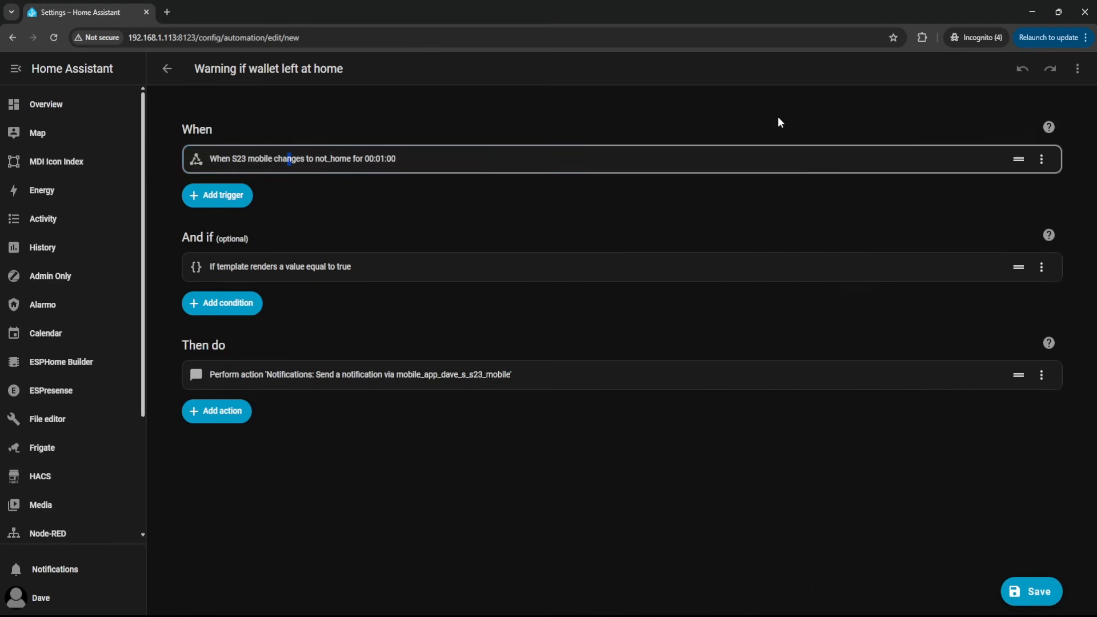
pyautogui.click(353, 272)
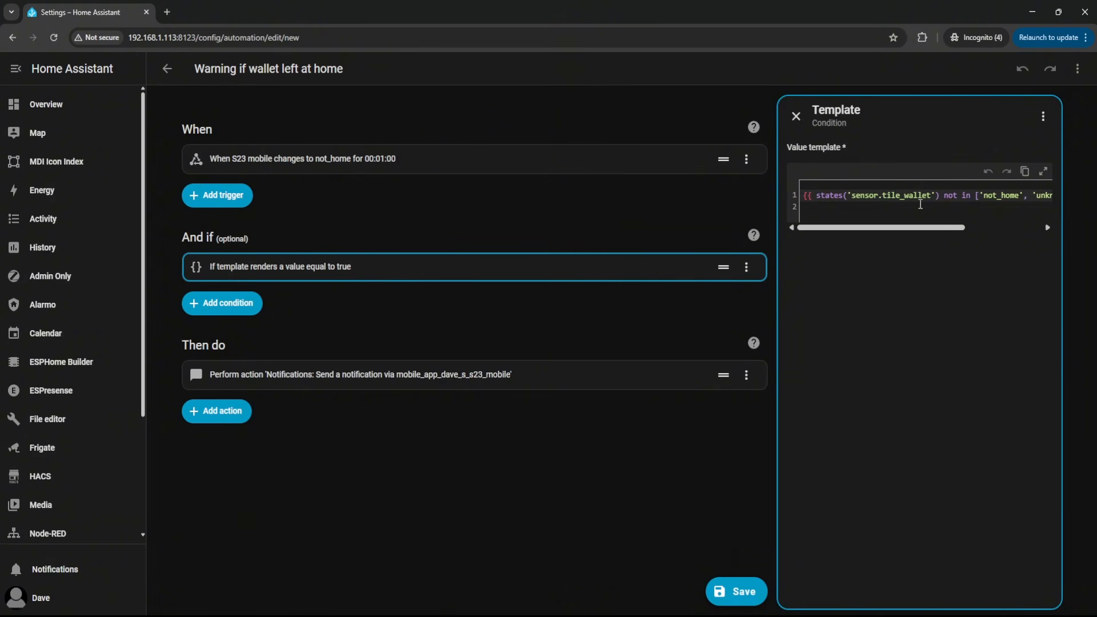
pyautogui.moveTo(903, 228); pyautogui.dragTo(998, 230)
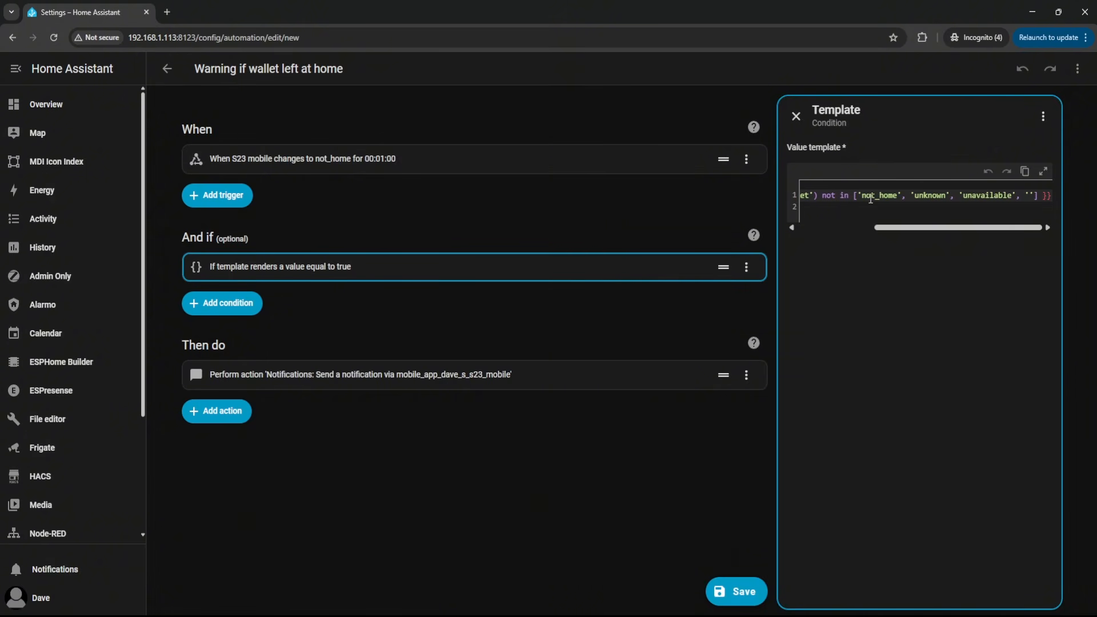
pyautogui.click(803, 123)
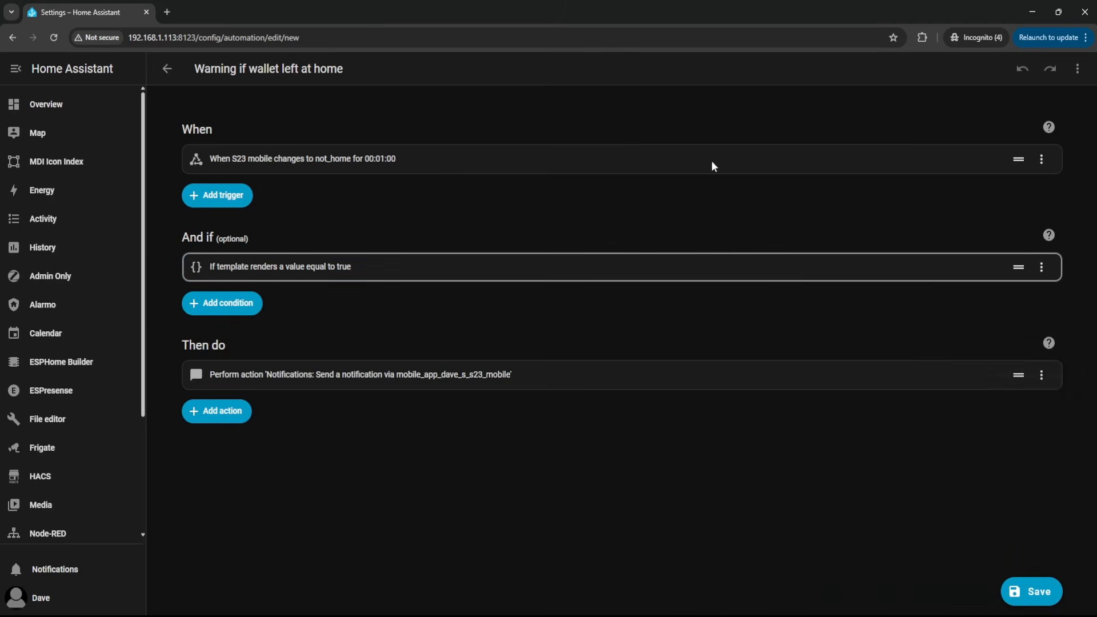
# Review the notification action's settings and save the automation under the name "Warning if wallet left at home".
pyautogui.click(286, 375)
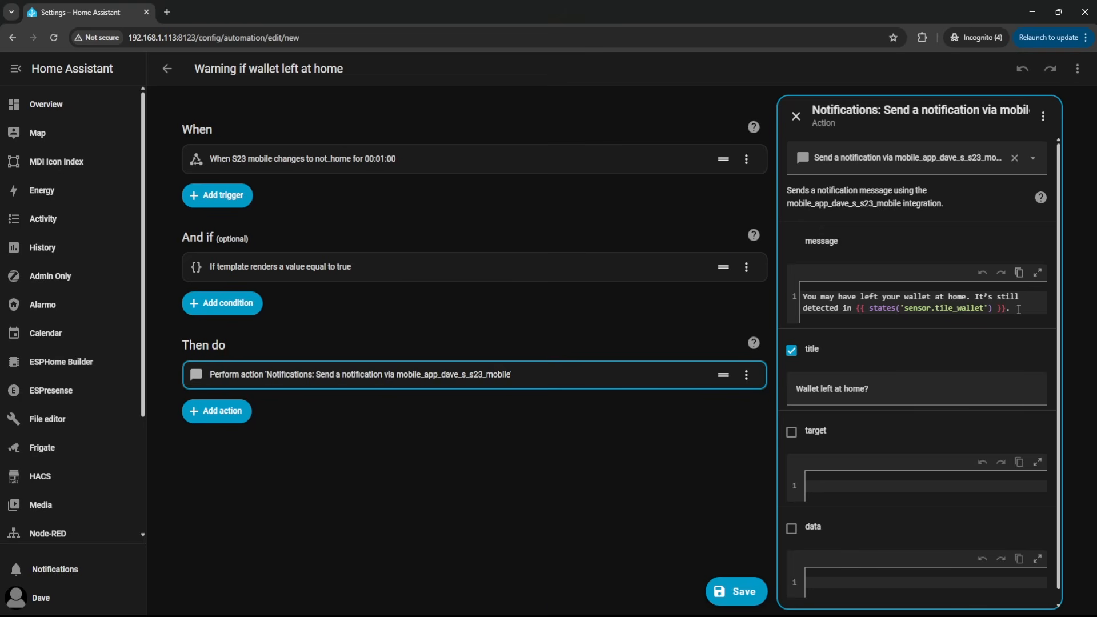
pyautogui.click(795, 117)
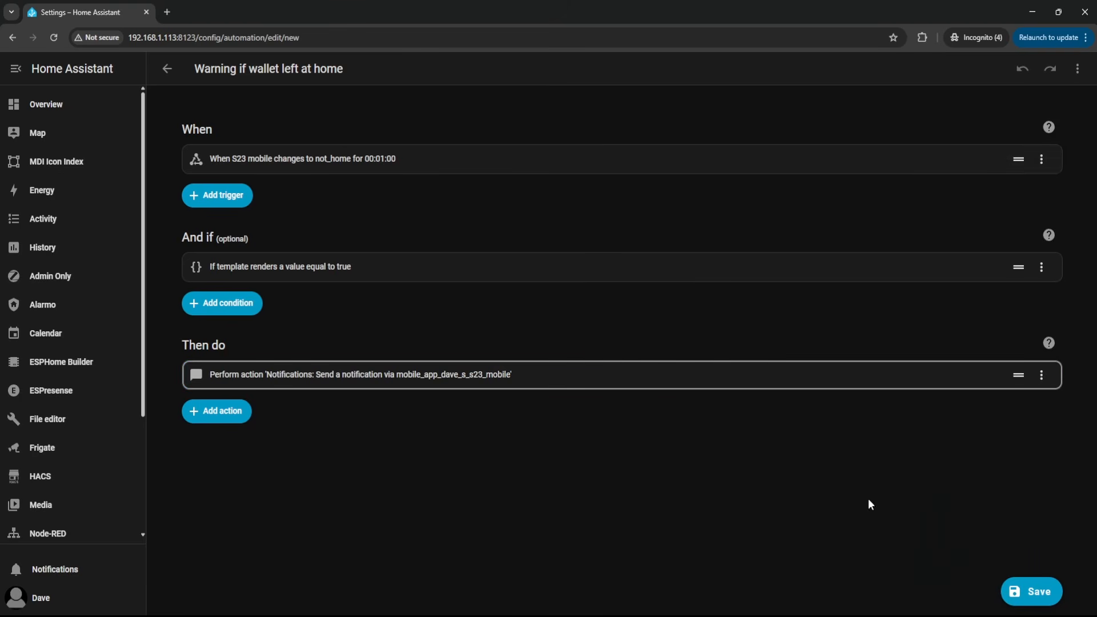
pyautogui.click(1027, 595)
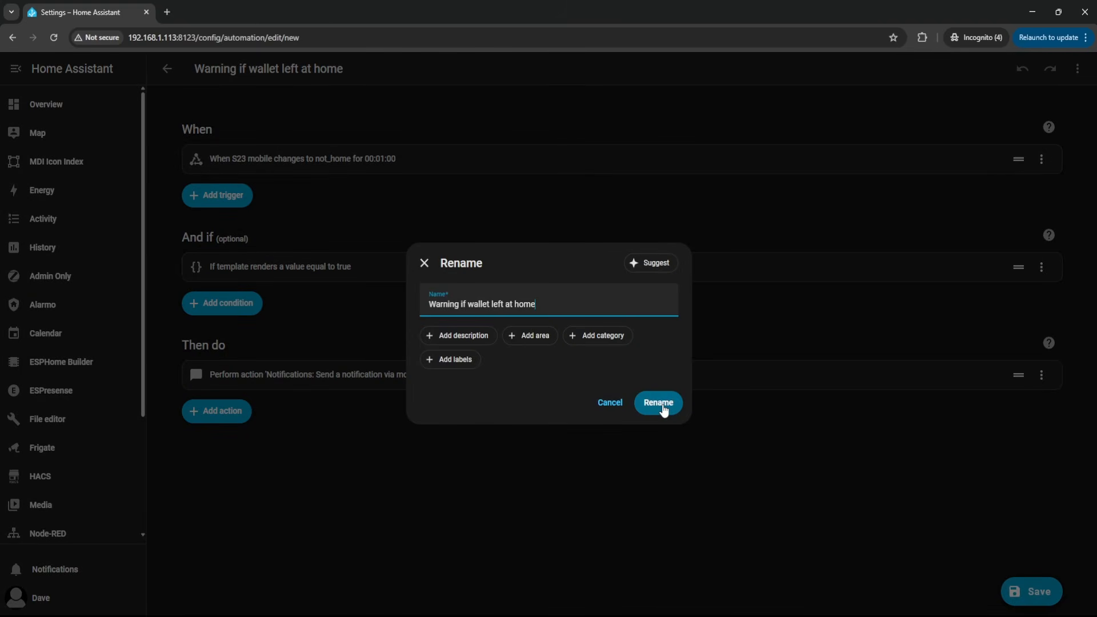
pyautogui.click(660, 403)
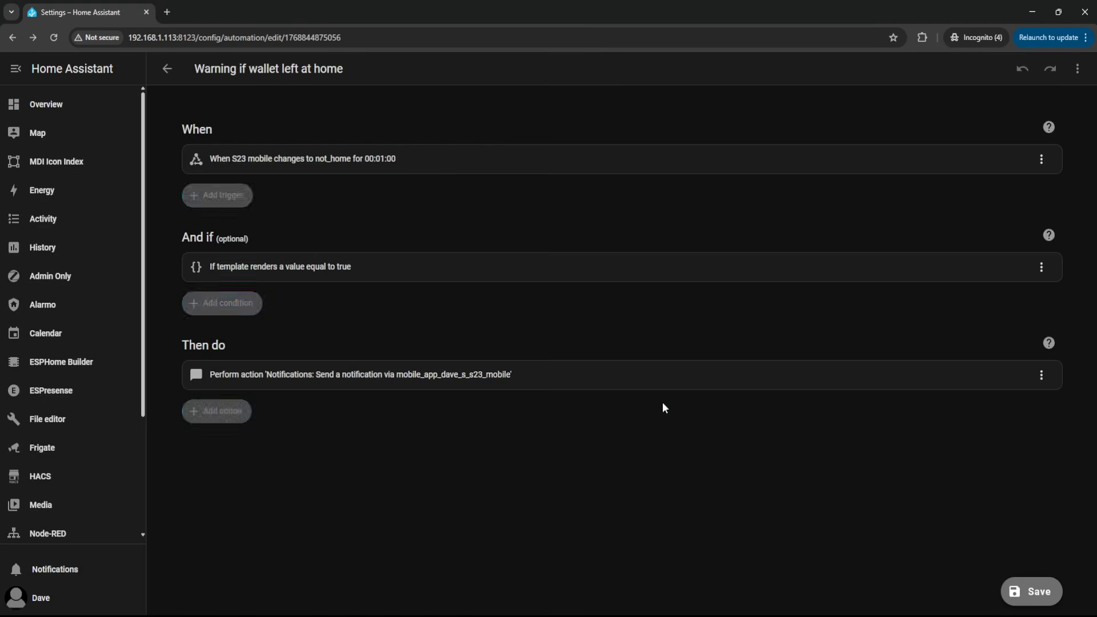